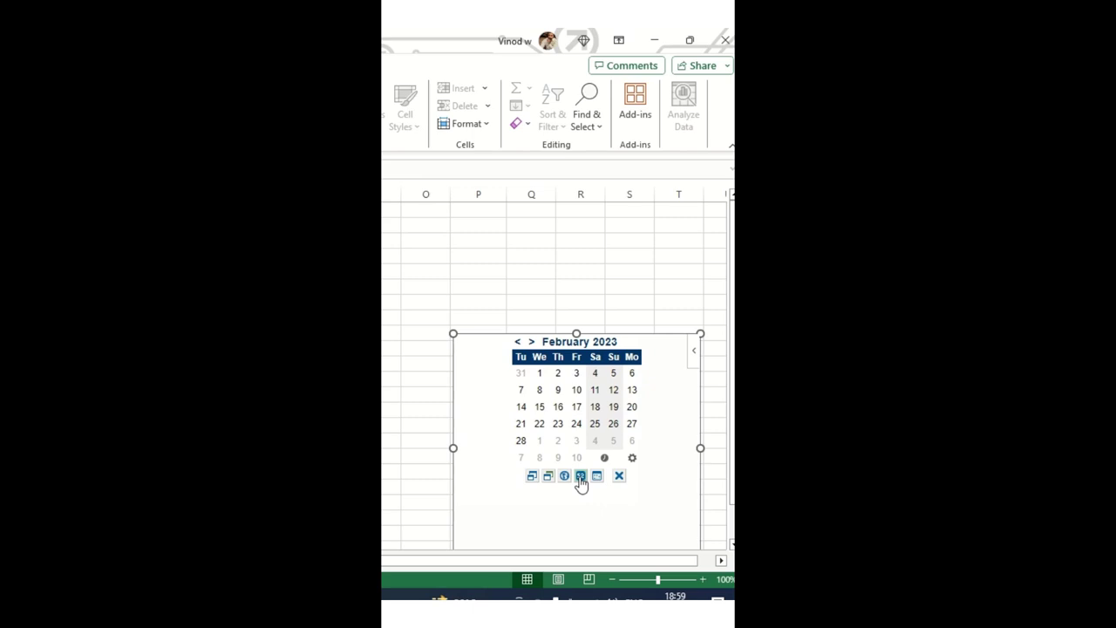
Show week numbers in the mini calendar and advance it to May 2023
click(580, 478)
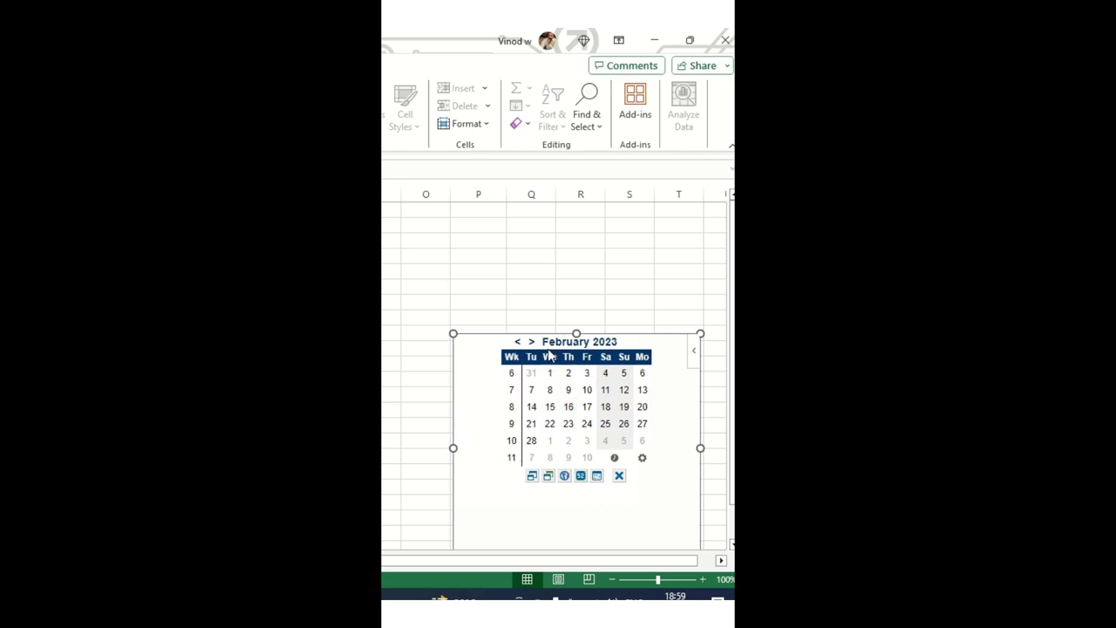
click(531, 341)
double_click(531, 341)
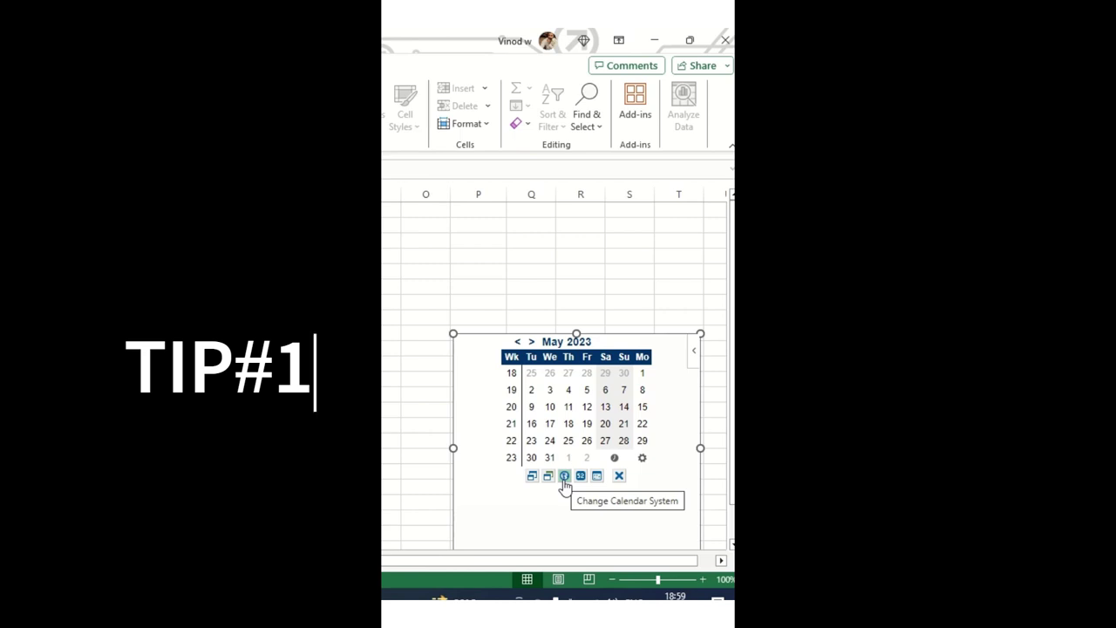
Cycle the mini calendar's calendar system until it uses the ISO Calendar System with weeks starting on Monday
click(564, 476)
click(564, 487)
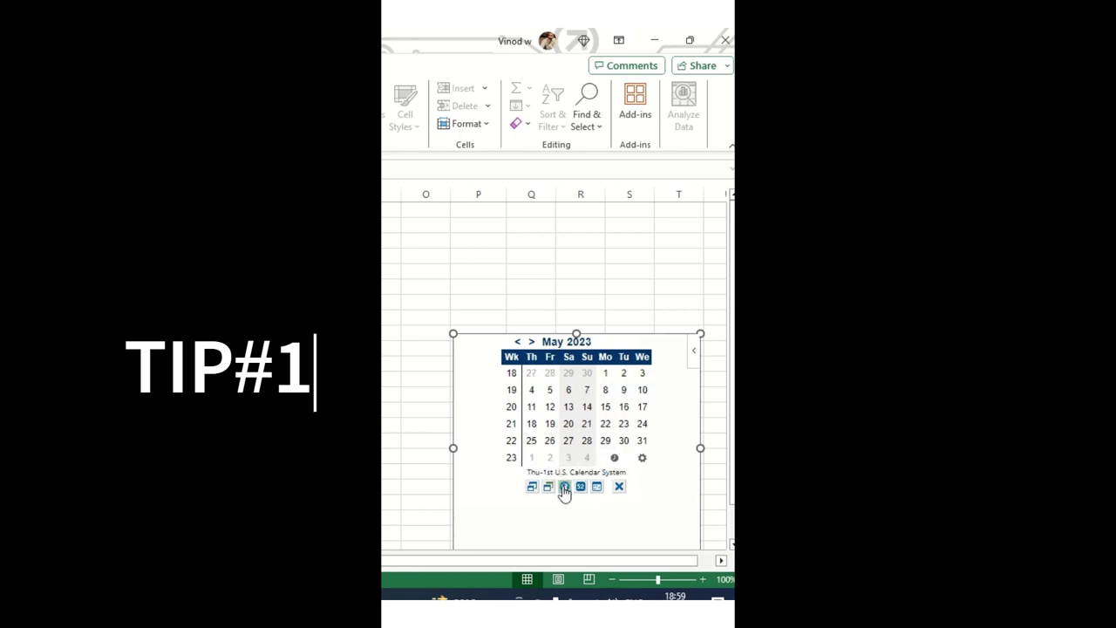
click(564, 487)
click(565, 487)
click(564, 486)
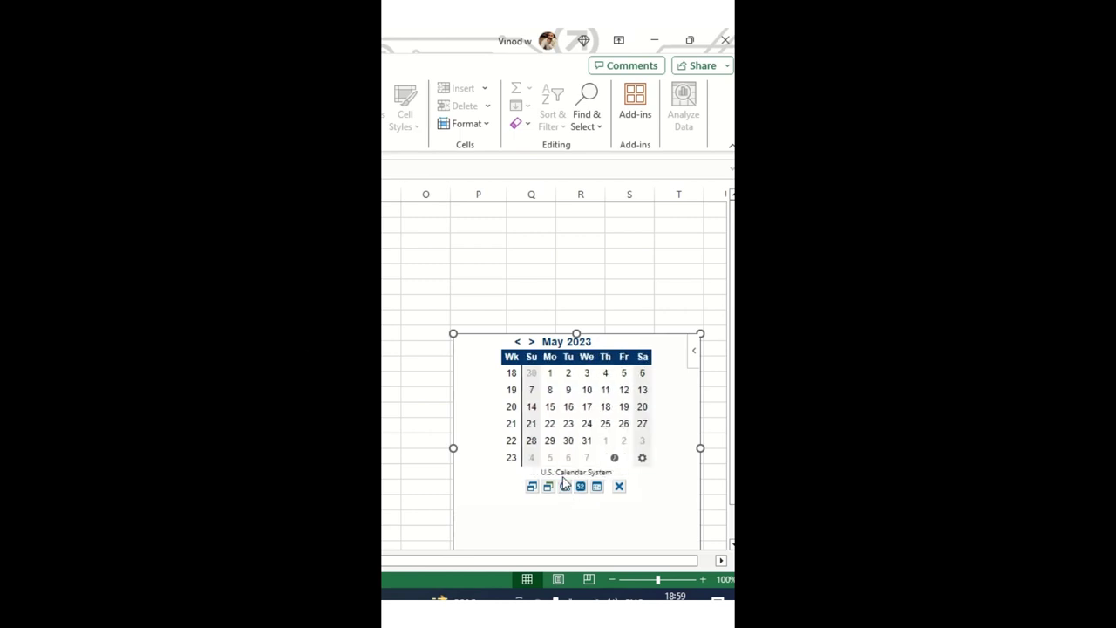
click(564, 487)
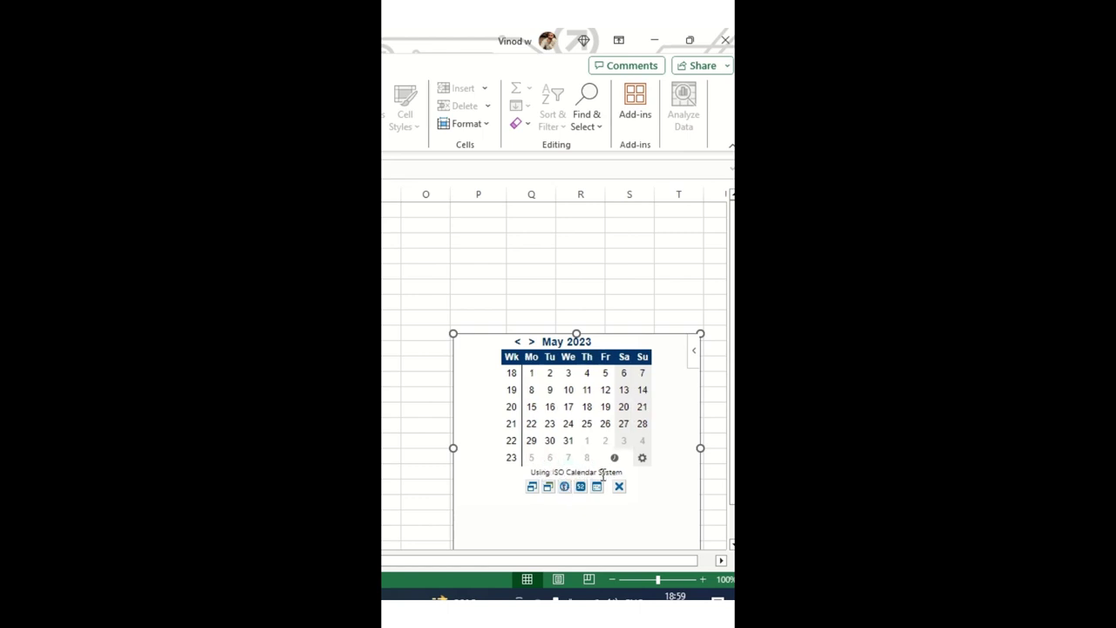
Change the mini calendar's colour theme to green and return to the worksheet cells
click(548, 490)
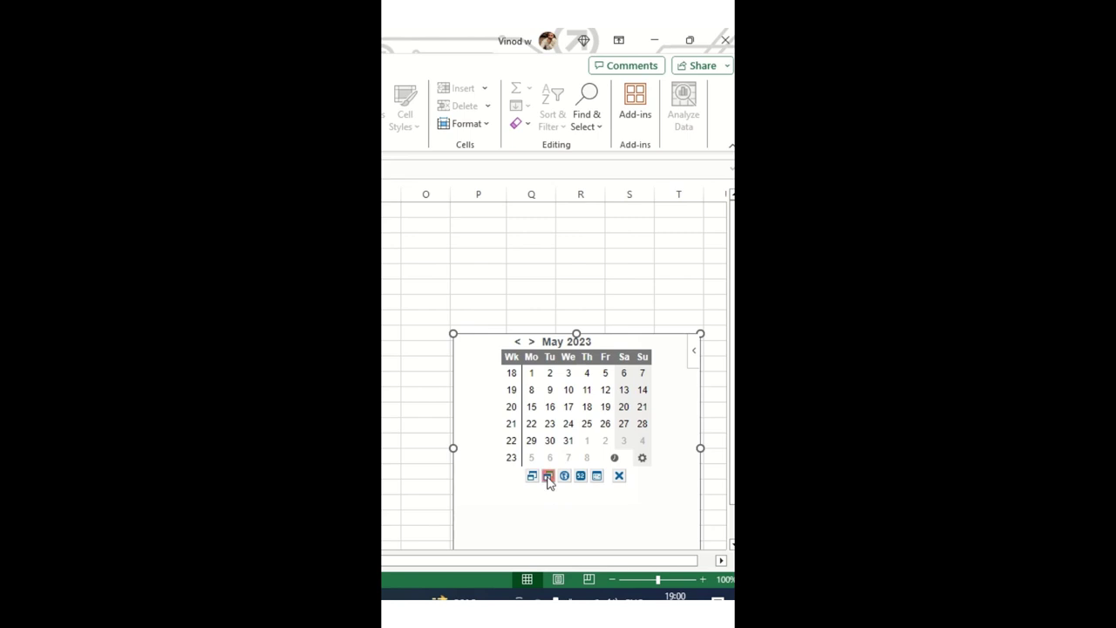
click(547, 478)
click(644, 240)
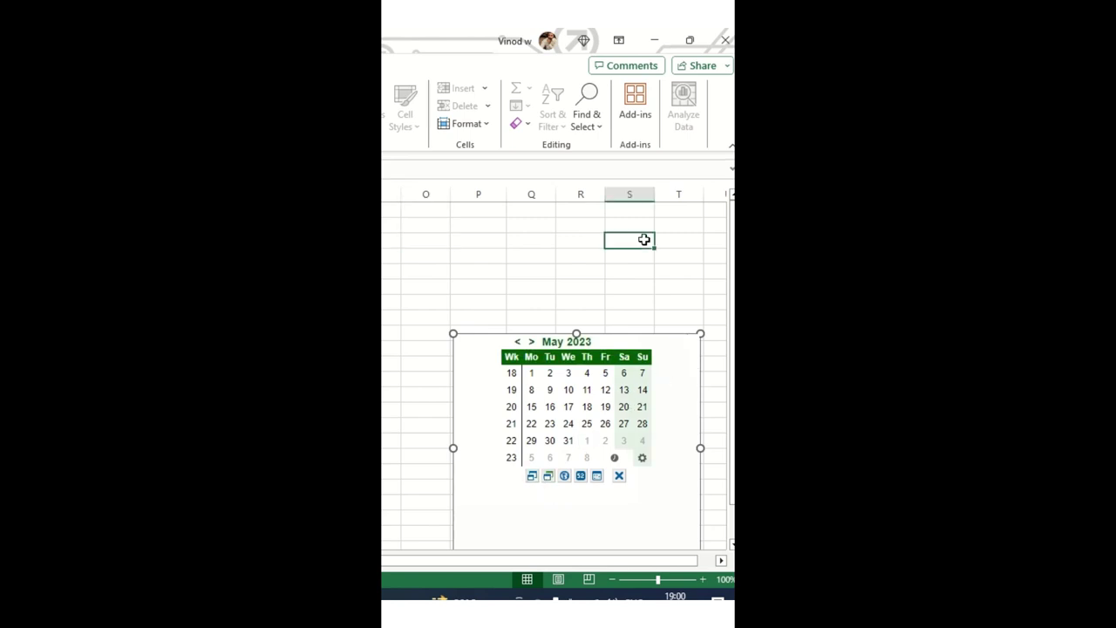
Search the Office Add-ins store for "mini cal" and return to the worksheet
click(649, 116)
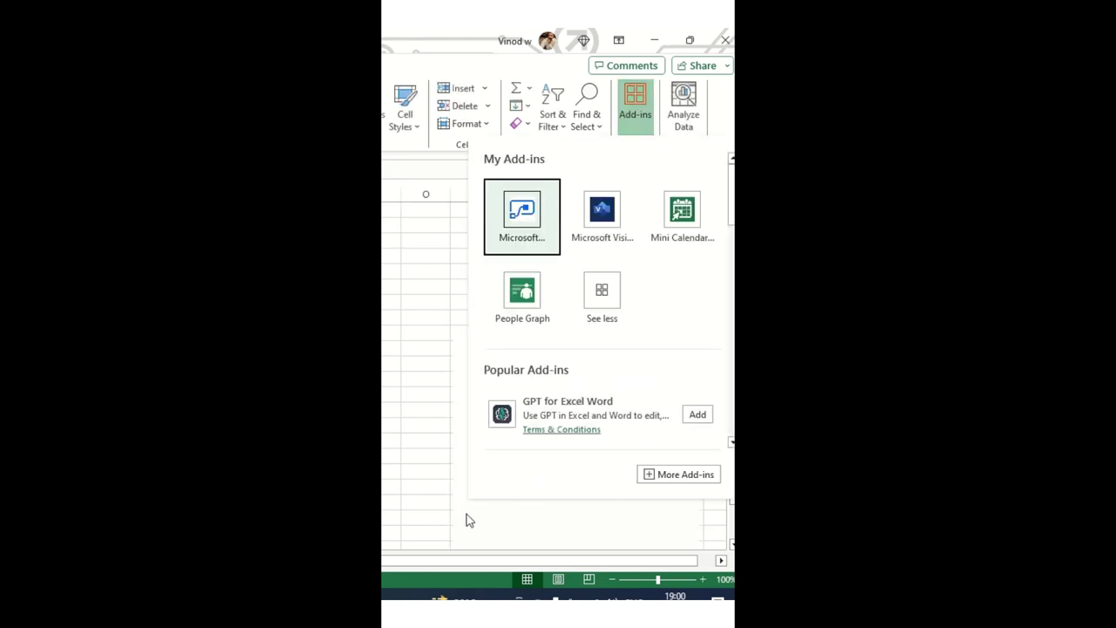
click(662, 476)
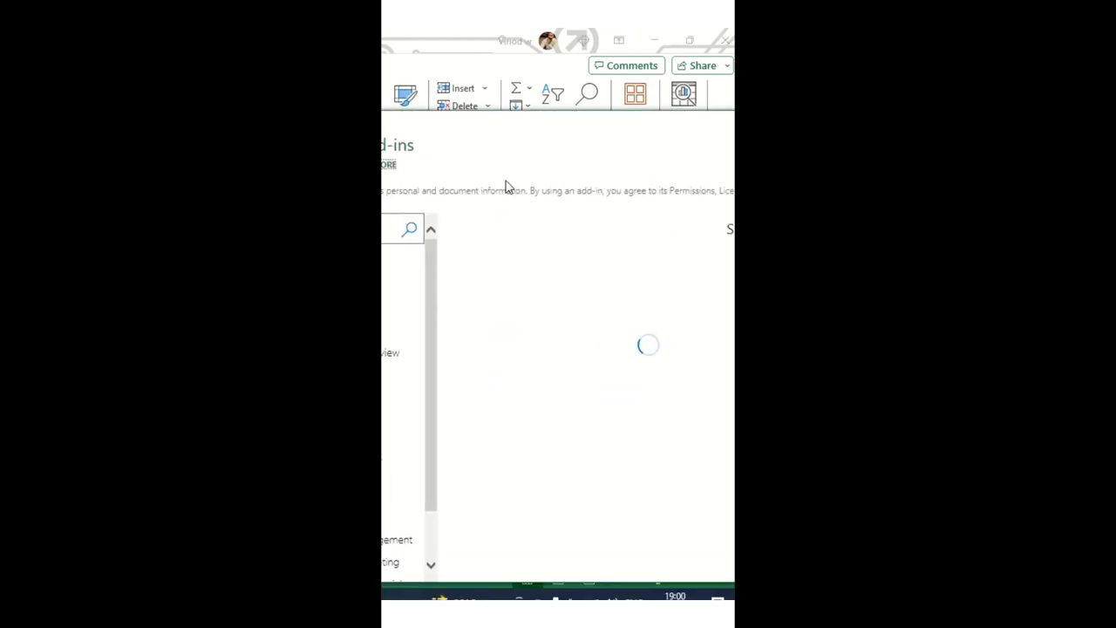
click(473, 278)
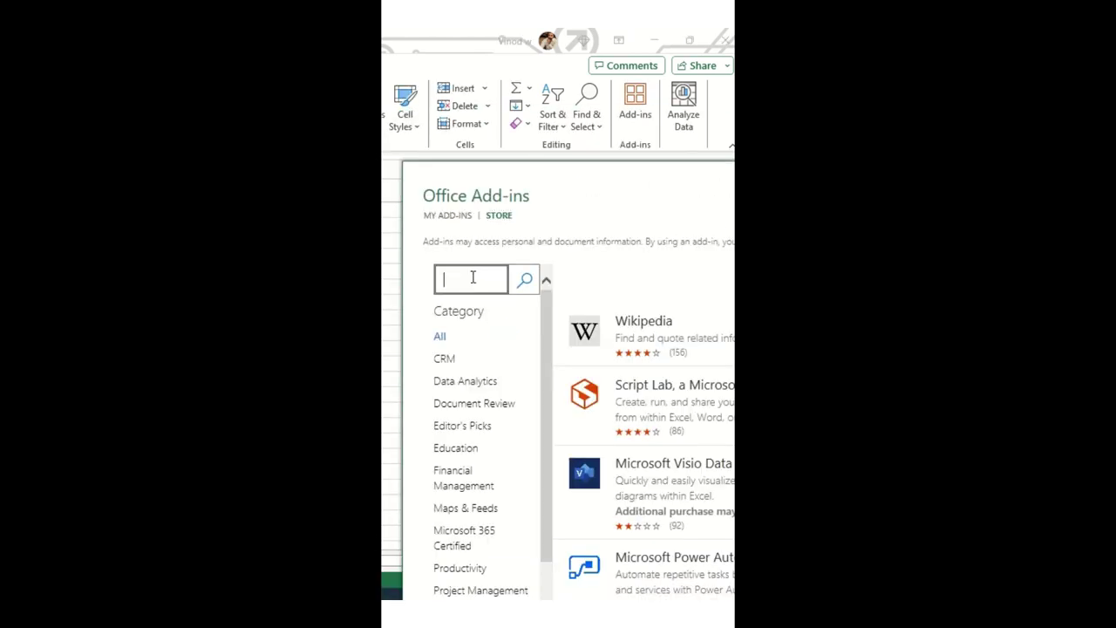
text(mini cal)
key(Return)
drag(676, 180, 452, 141)
drag(688, 148, 565, 185)
click(621, 167)
click(582, 244)
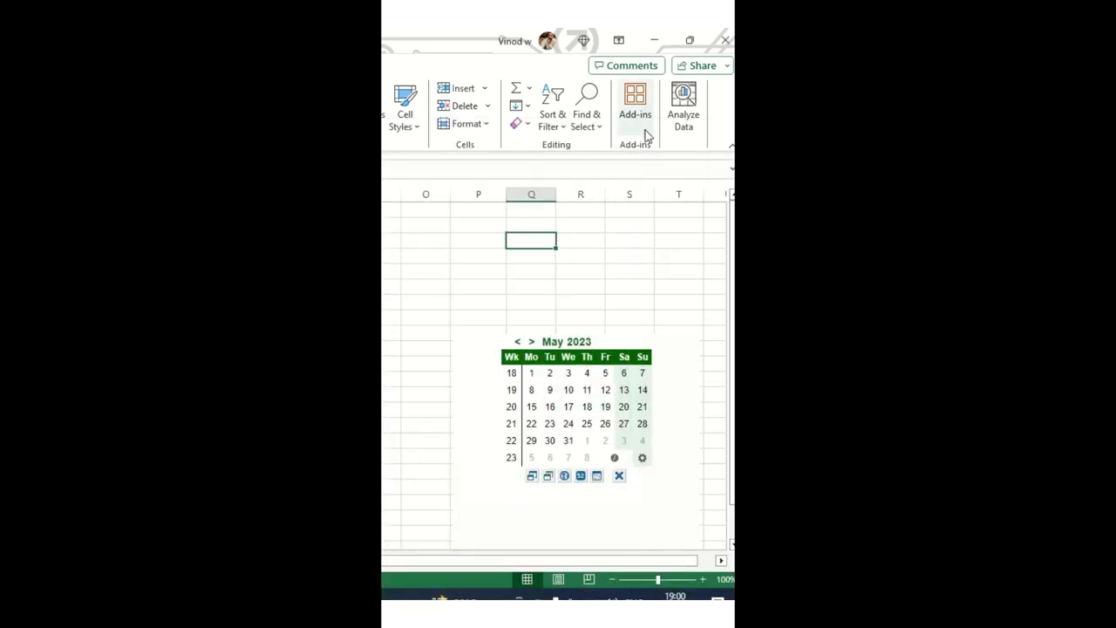
Insert a second Mini Calendar from the installed add-ins and place it over columns O to R, above the existing calendar
click(635, 116)
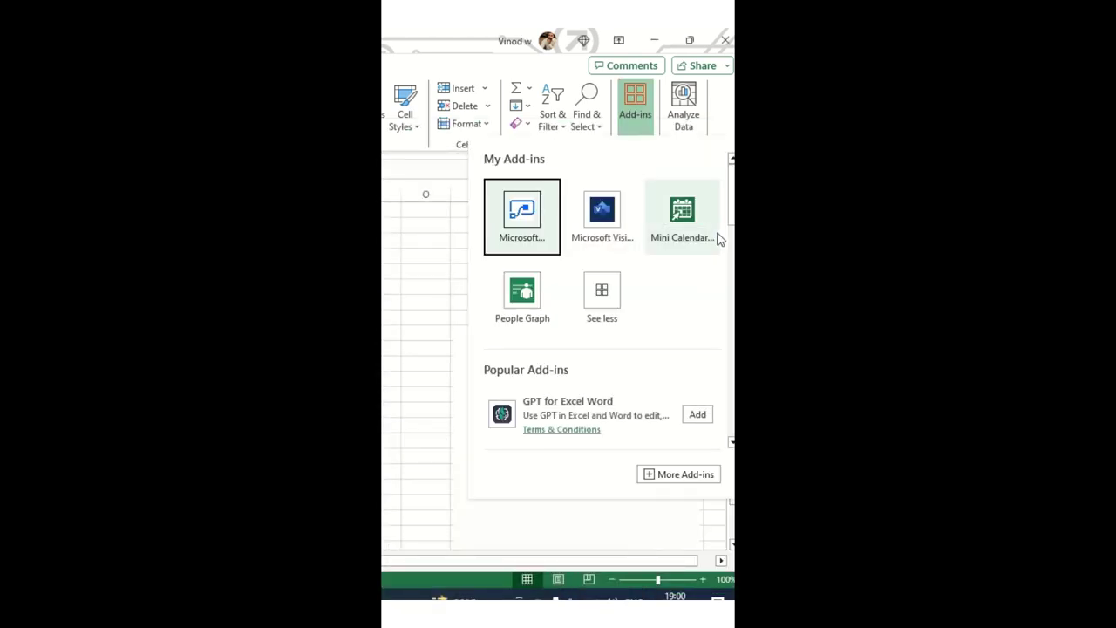
click(680, 224)
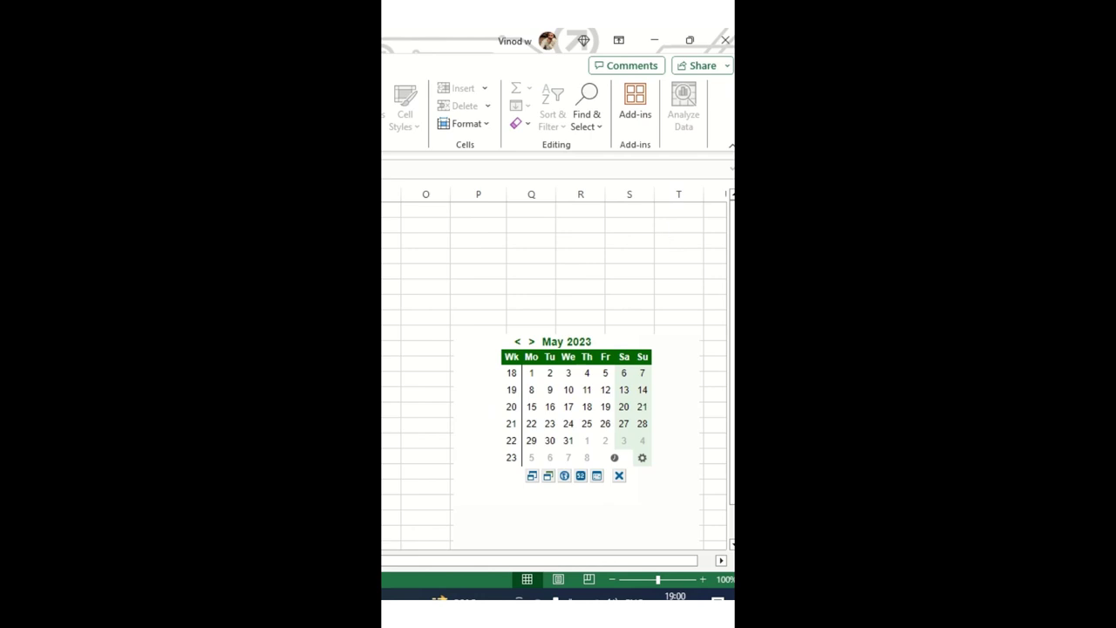
drag(490, 217, 508, 287)
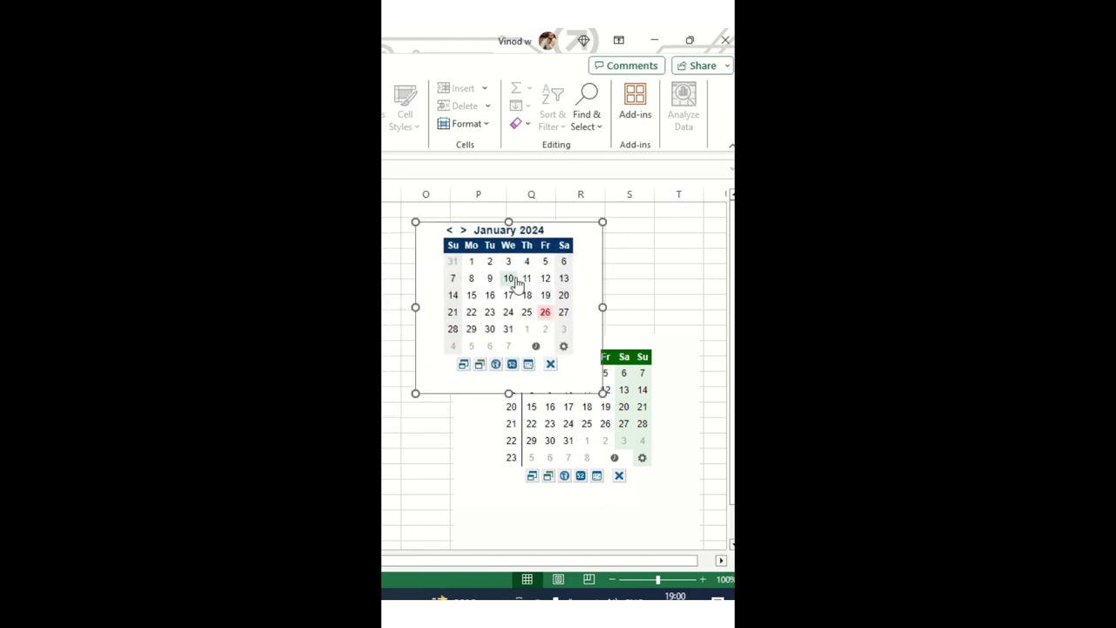
click(563, 347)
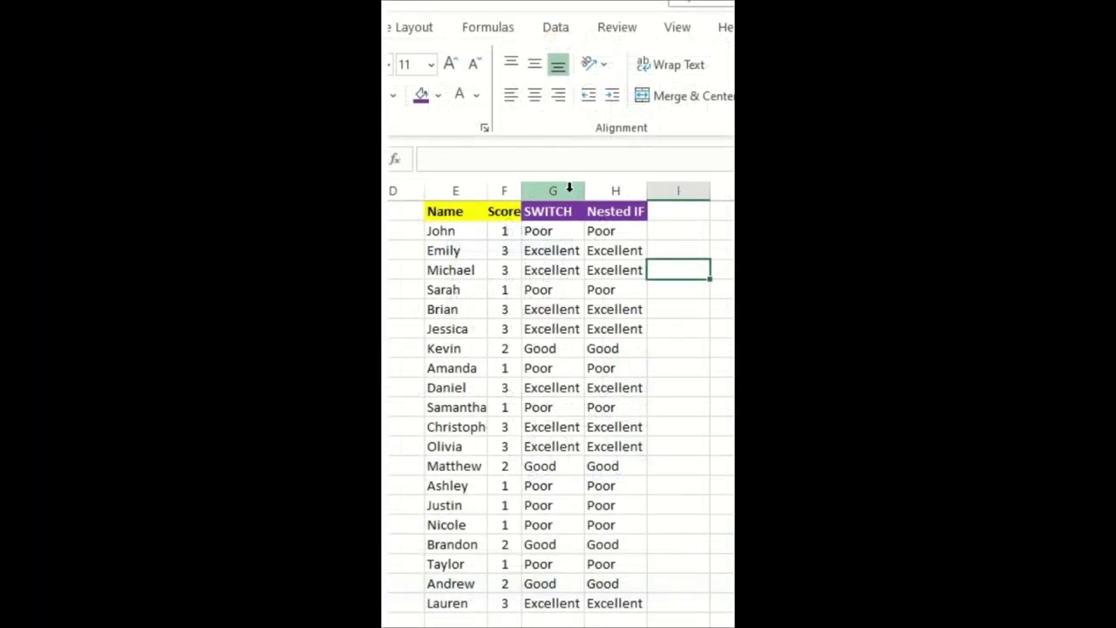
Compare the SWITCH formula in G2 with the nested IF formula in H2
click(568, 185)
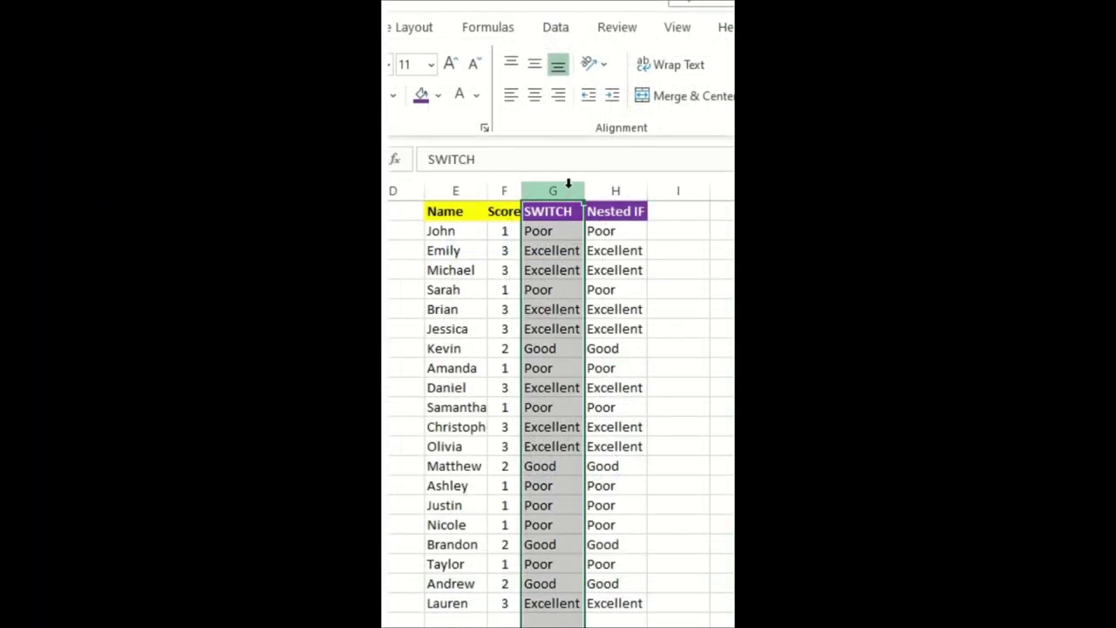
click(589, 231)
click(555, 231)
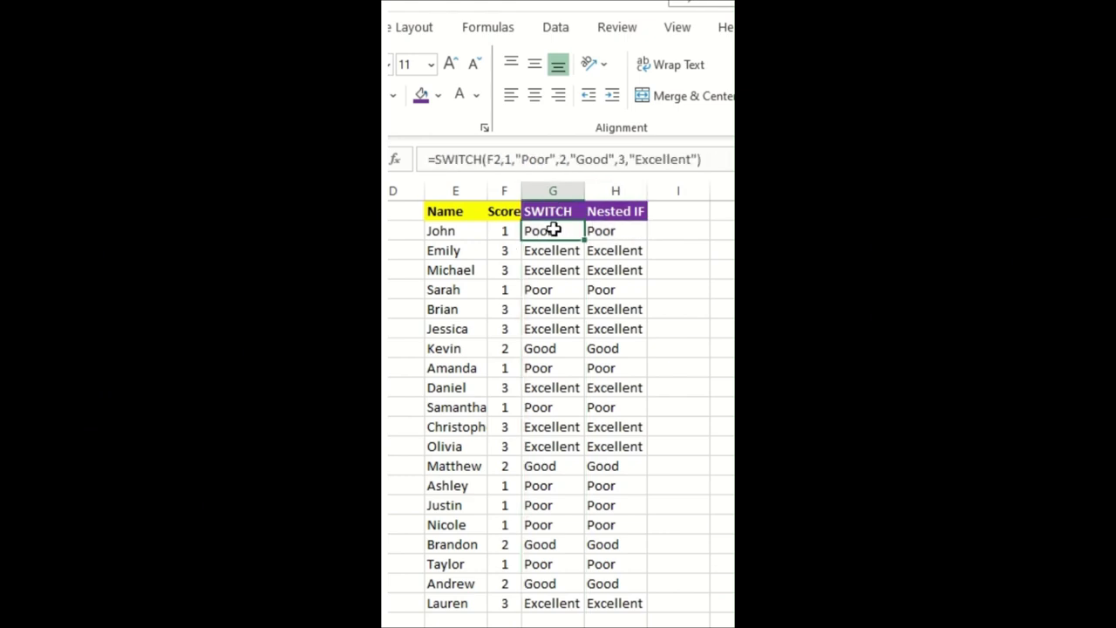
click(605, 232)
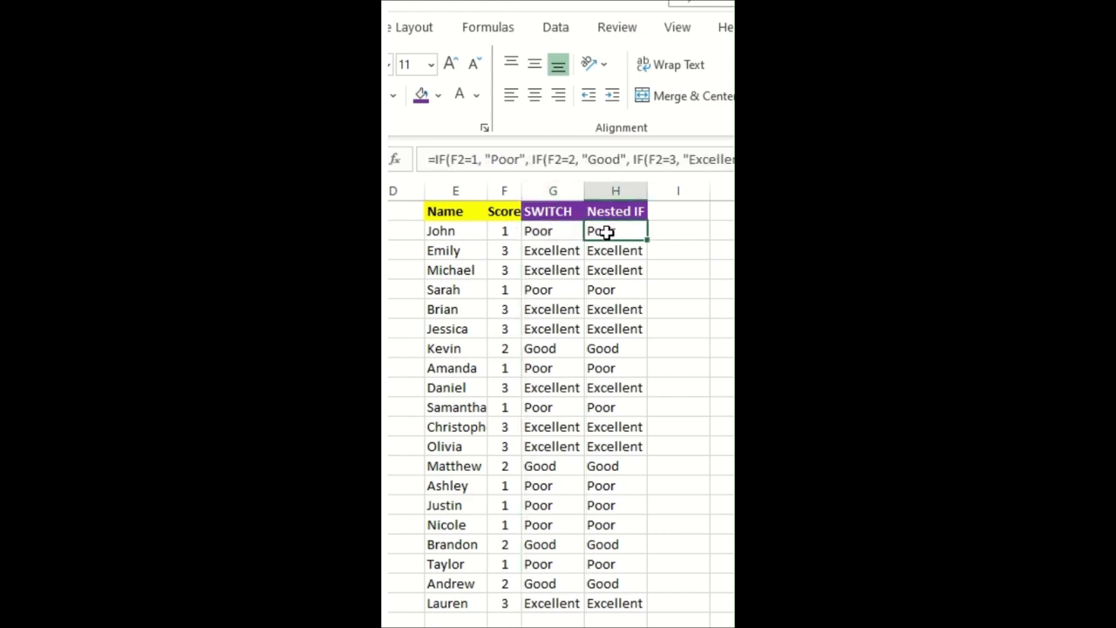
click(678, 246)
click(561, 237)
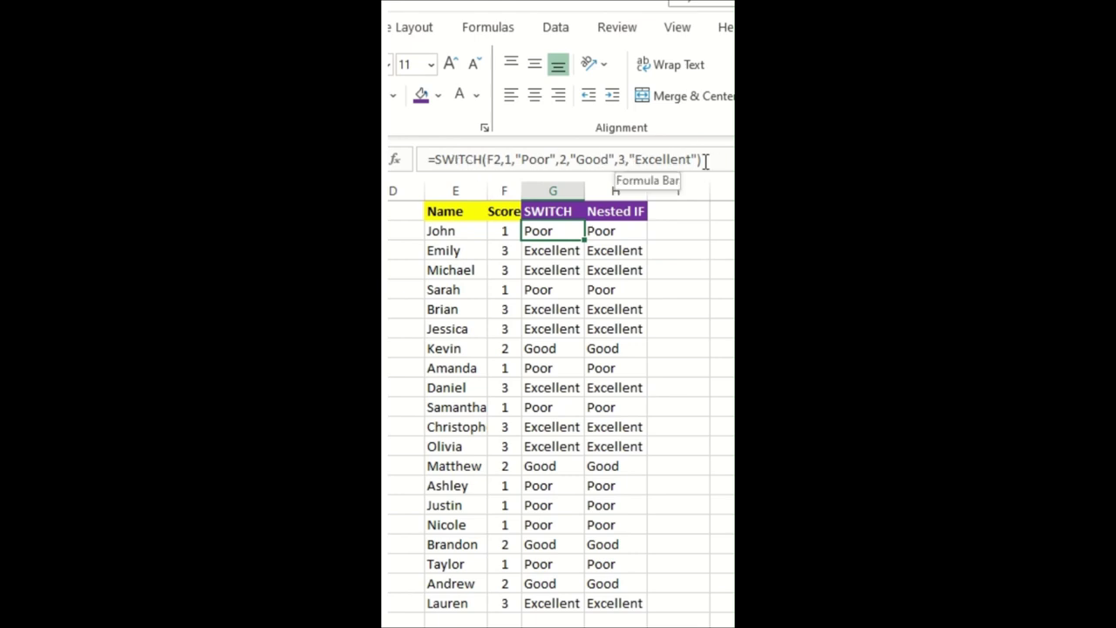
click(623, 232)
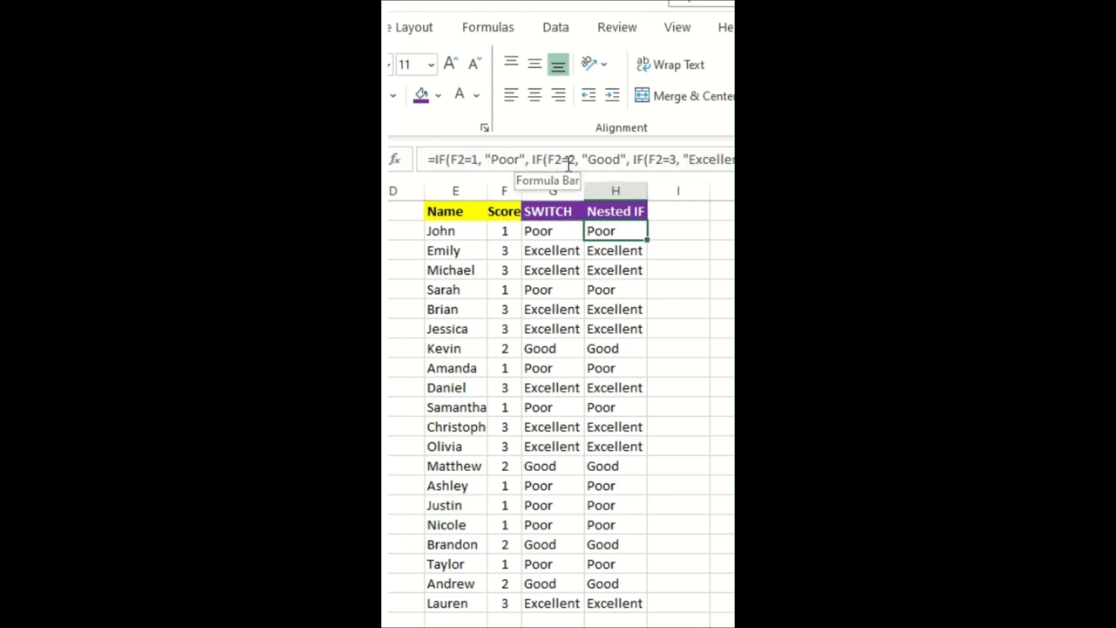
Enter =SWITCH(F2,1,"Poor",2,"gOOD",3,"Excellent") in cell I2 to rate the first score
key(Right)
text(=swi)
key(Tab)
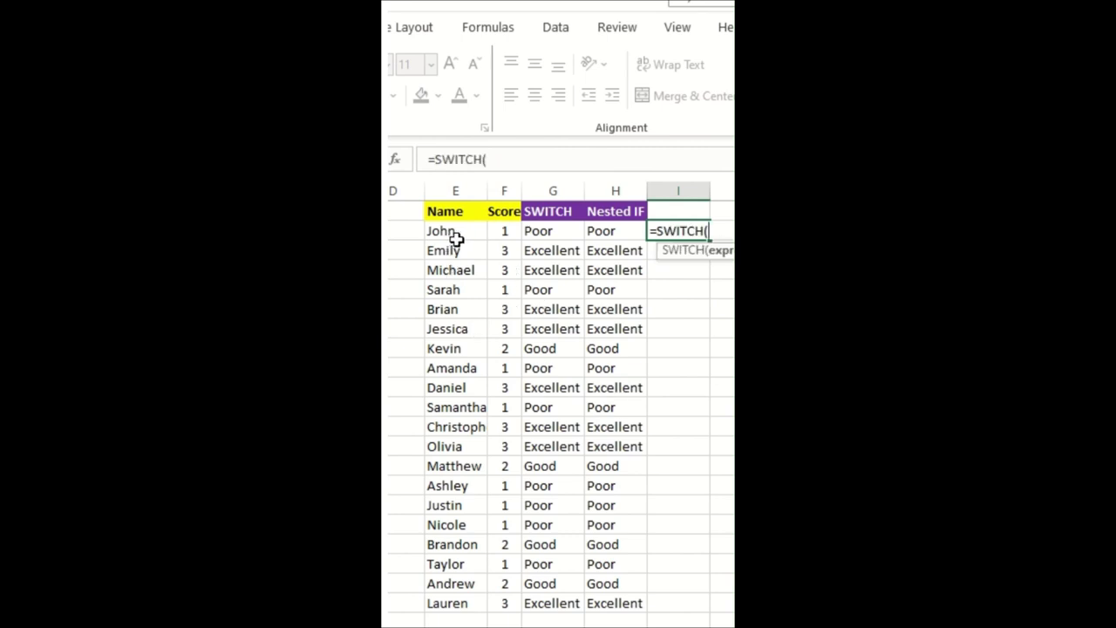
click(509, 232)
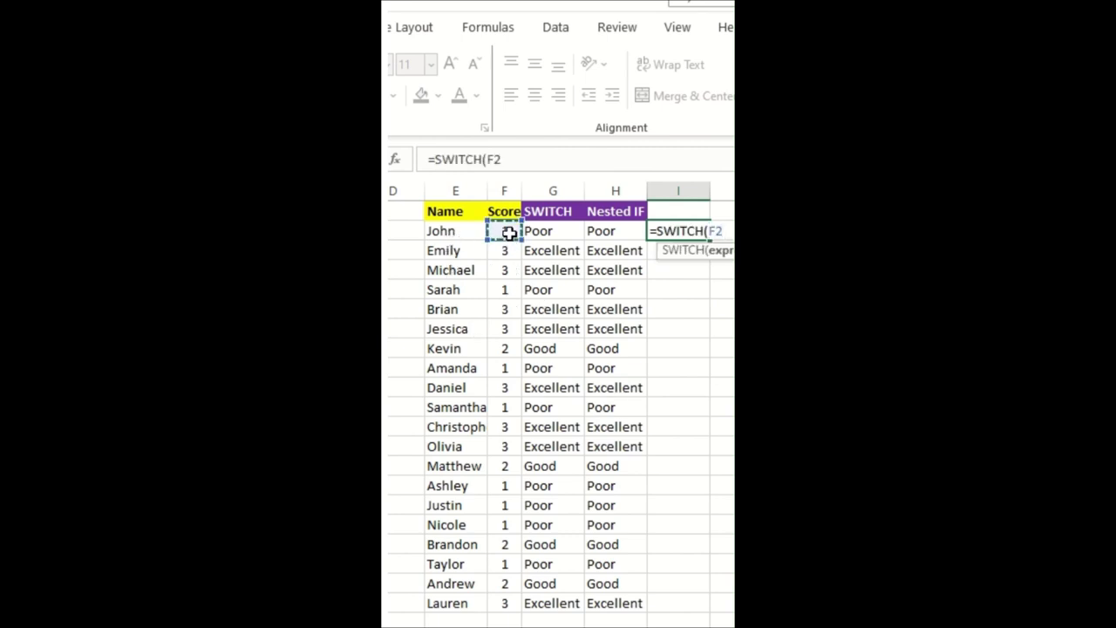
text(,)
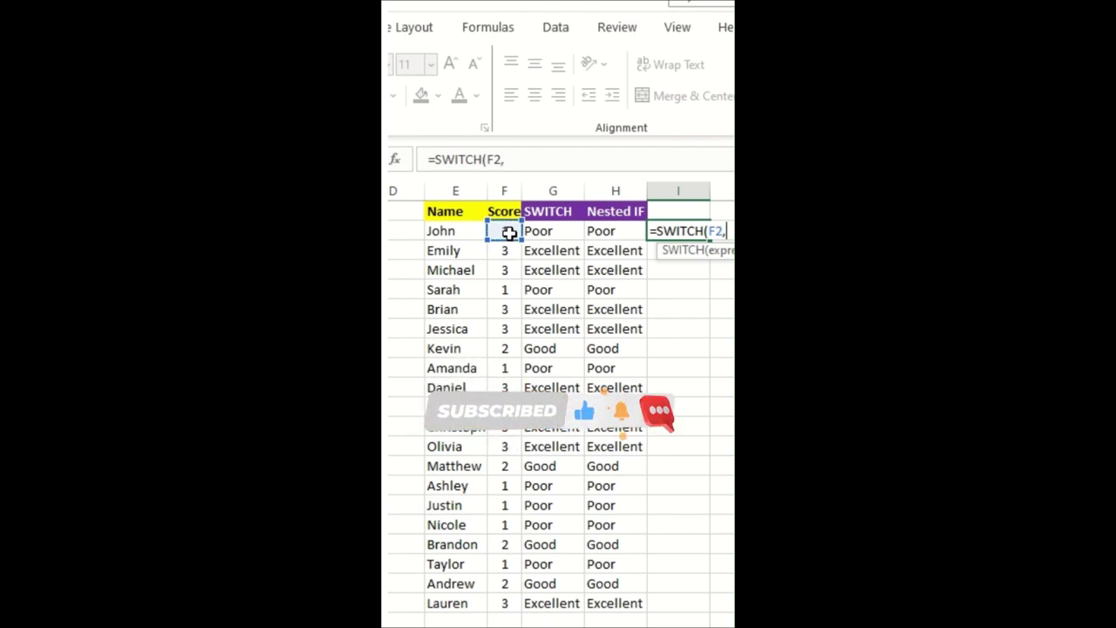
text(1,"Poor",2,"gOOD",3)
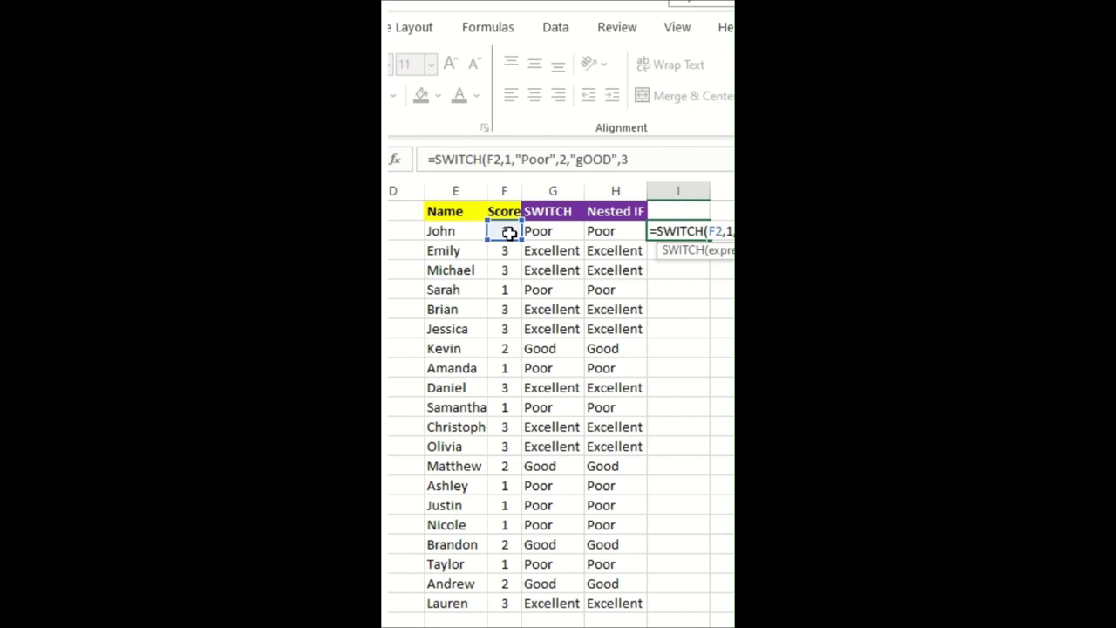
text(cellent"))
key(Return)
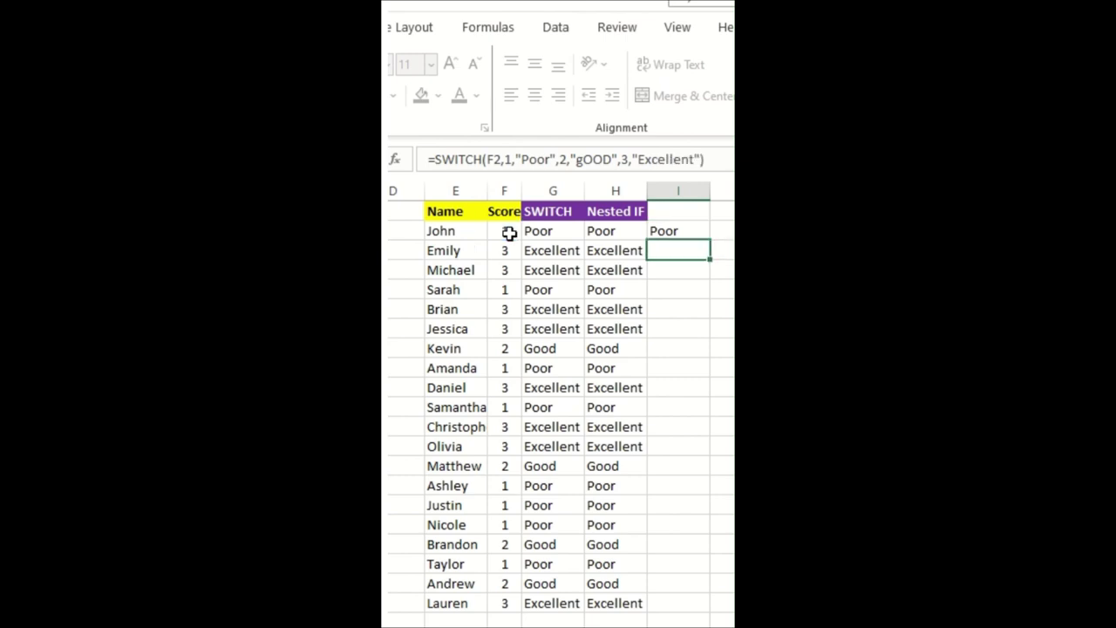
Fill the SWITCH formula from I2 down to the last data row and check several of the filled cells
click(669, 601)
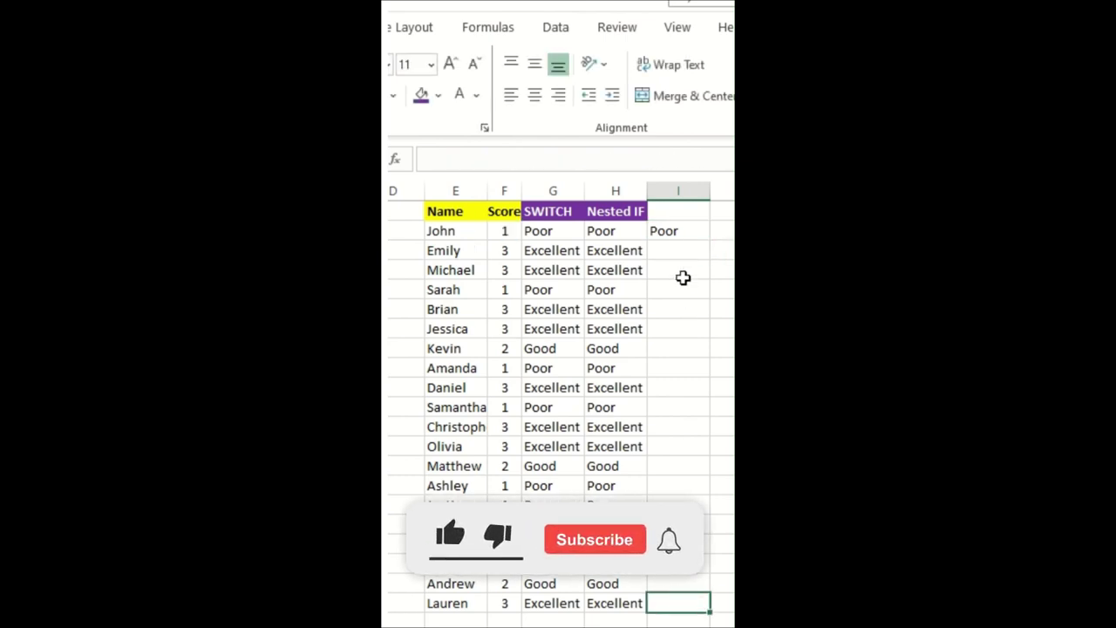
shift+click(677, 229)
key(ctrl+d)
click(677, 265)
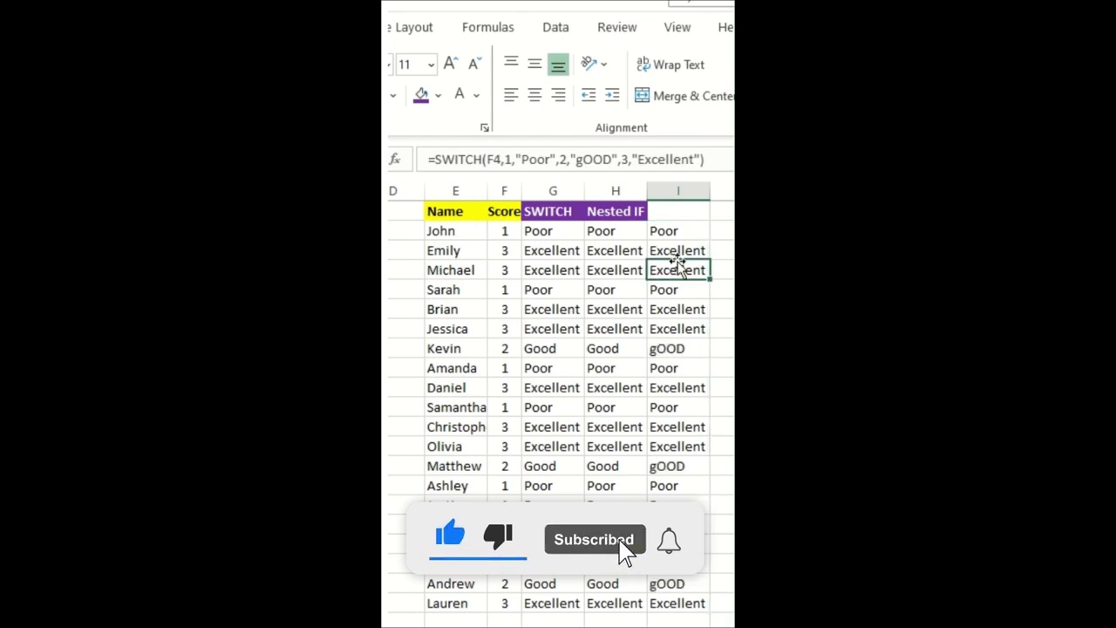
click(656, 231)
click(689, 266)
click(677, 331)
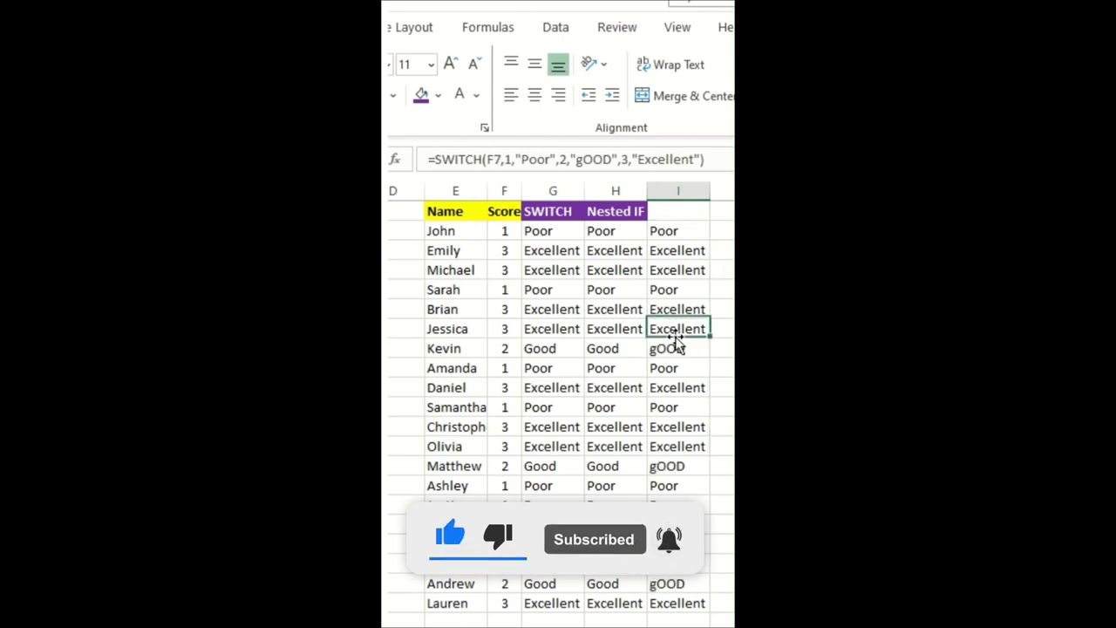
click(678, 485)
click(681, 544)
click(688, 584)
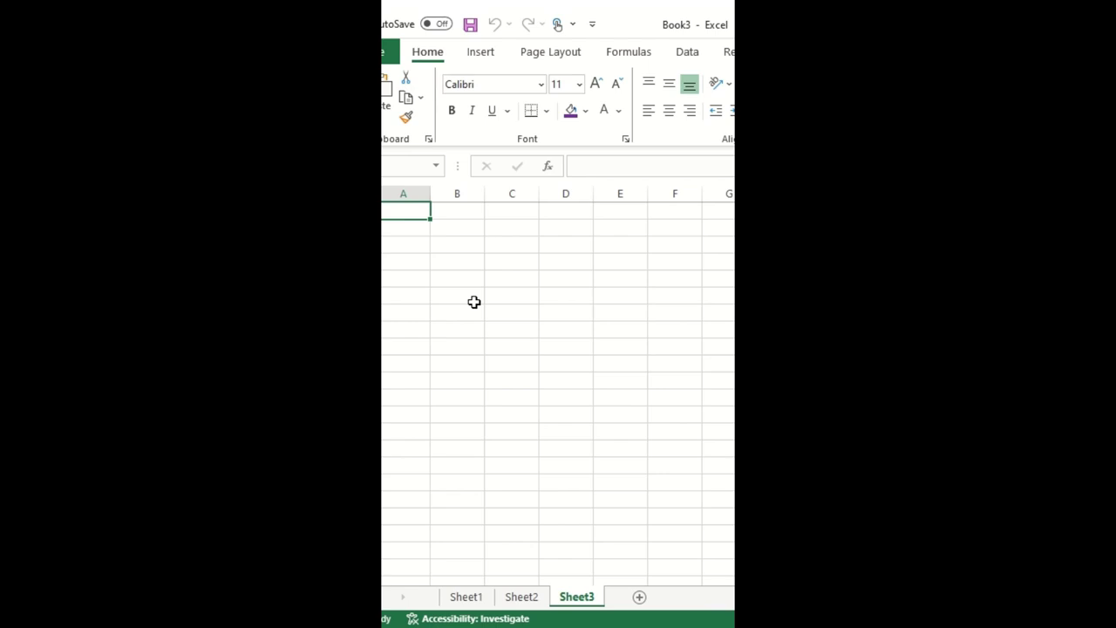
Enter the headers Number, Name, Region and Commentary across cells B6 to E6 of Sheet3
click(475, 301)
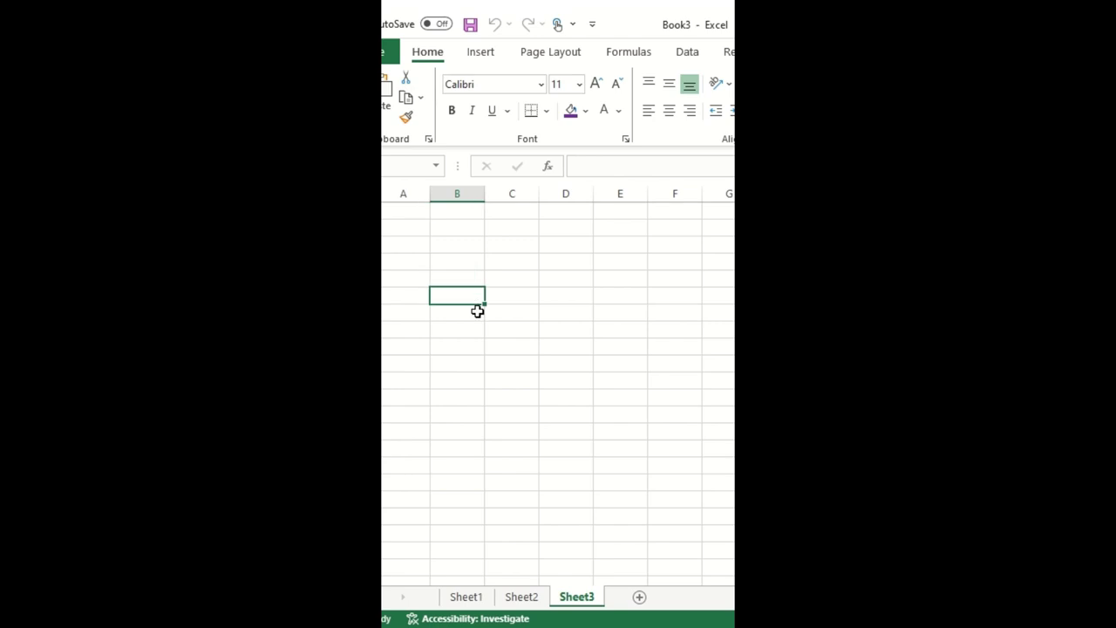
text(Number)
key(Tab)
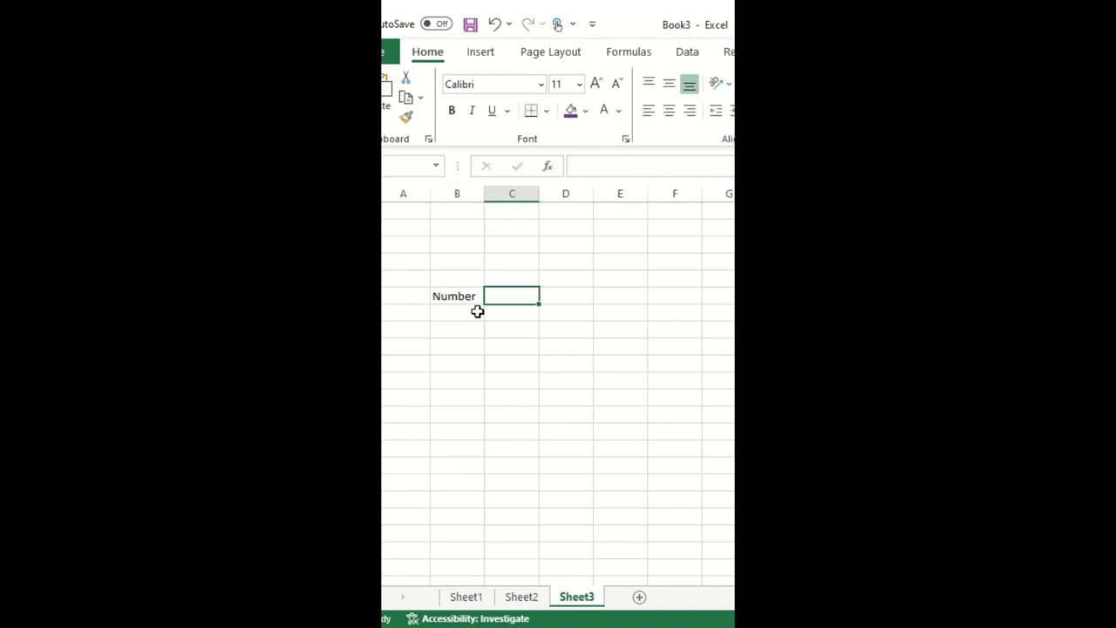
text(Name)
key(Tab)
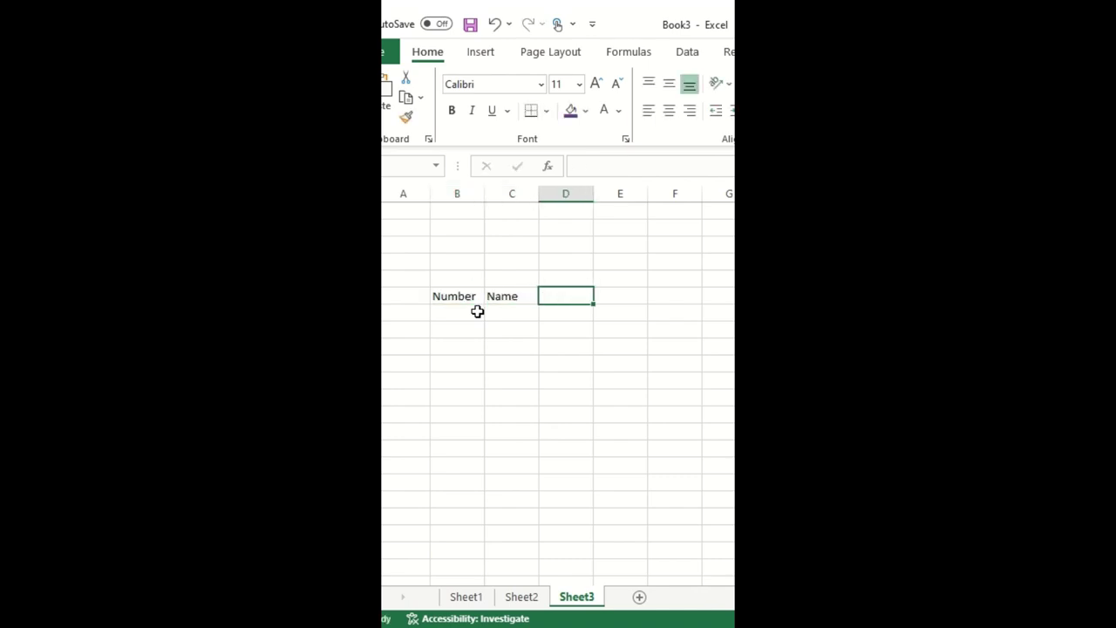
text(Region)
key(Tab)
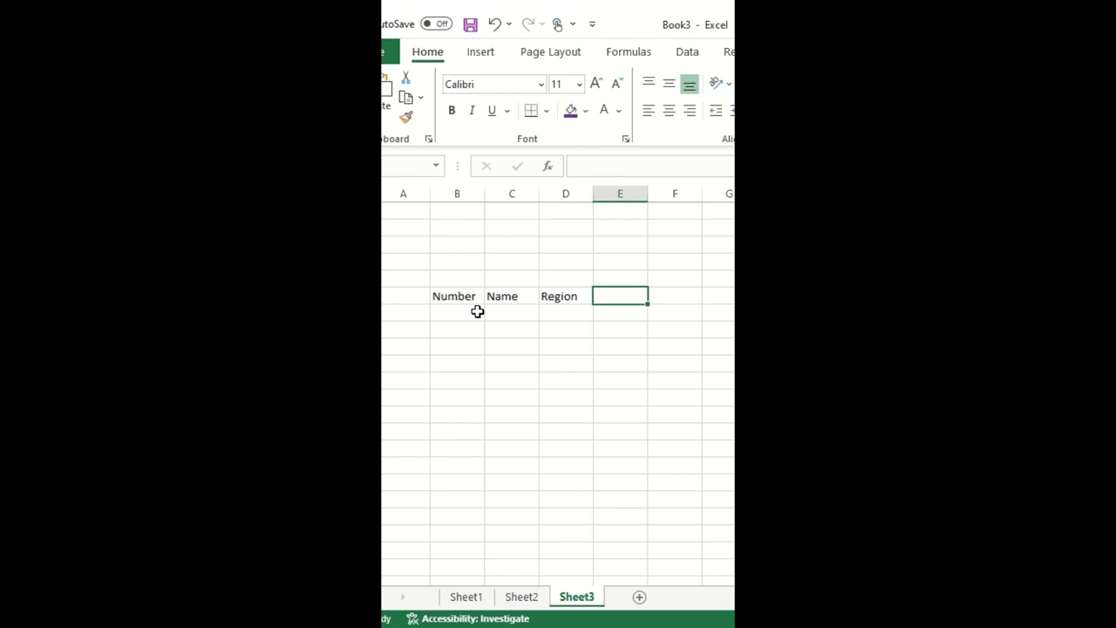
text(Commentary)
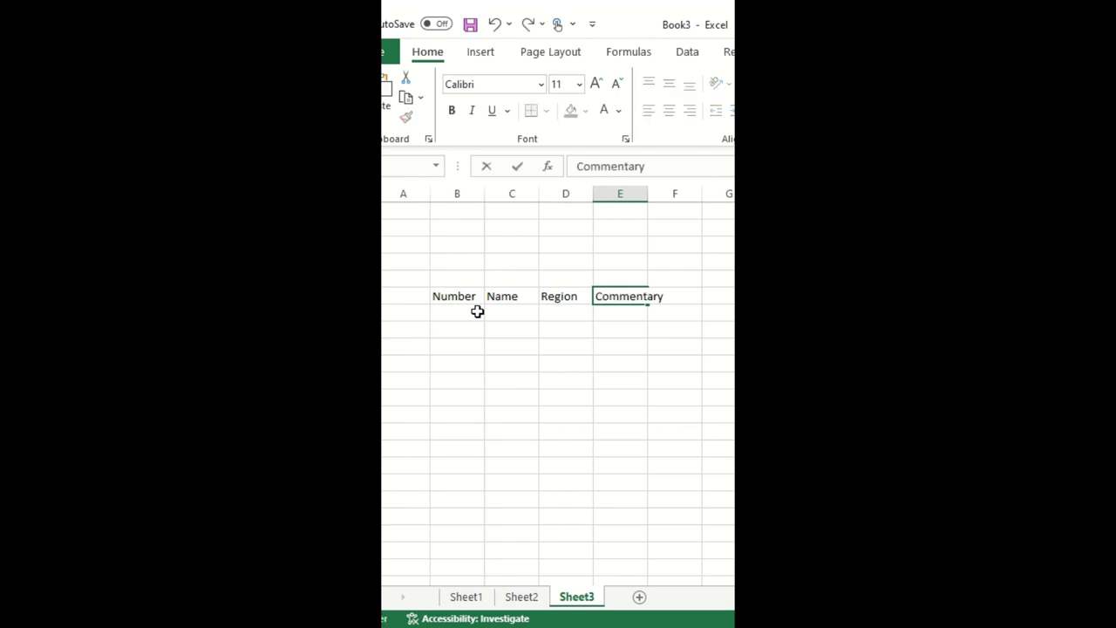
key(Tab)
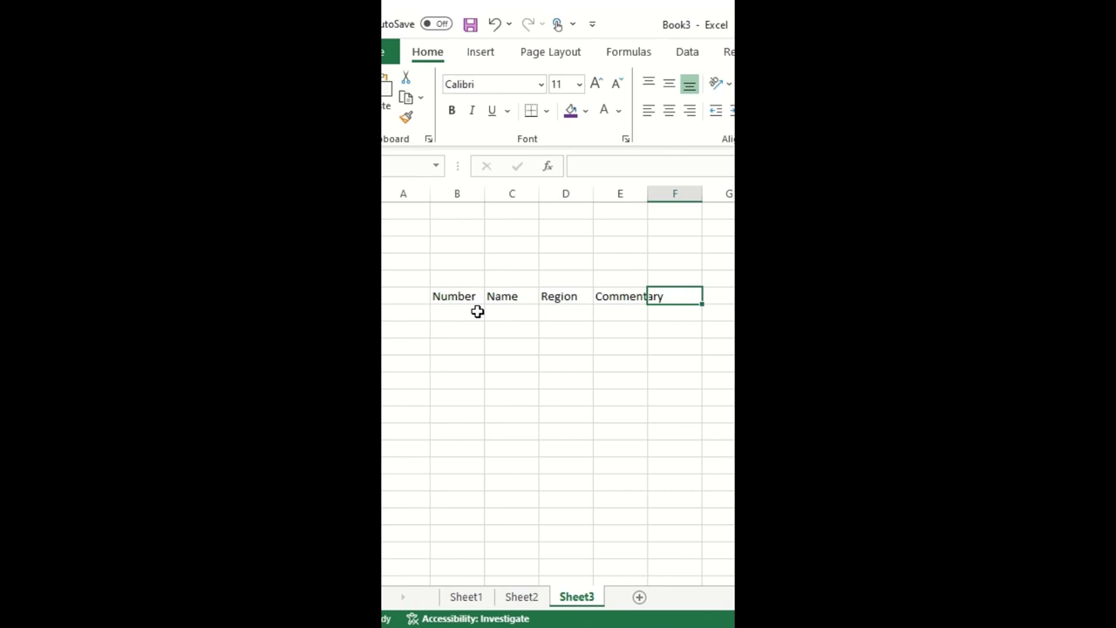
AutoFit the widths of columns B to E on Sheet3 to their header text
drag(462, 194, 611, 192)
double_click(593, 193)
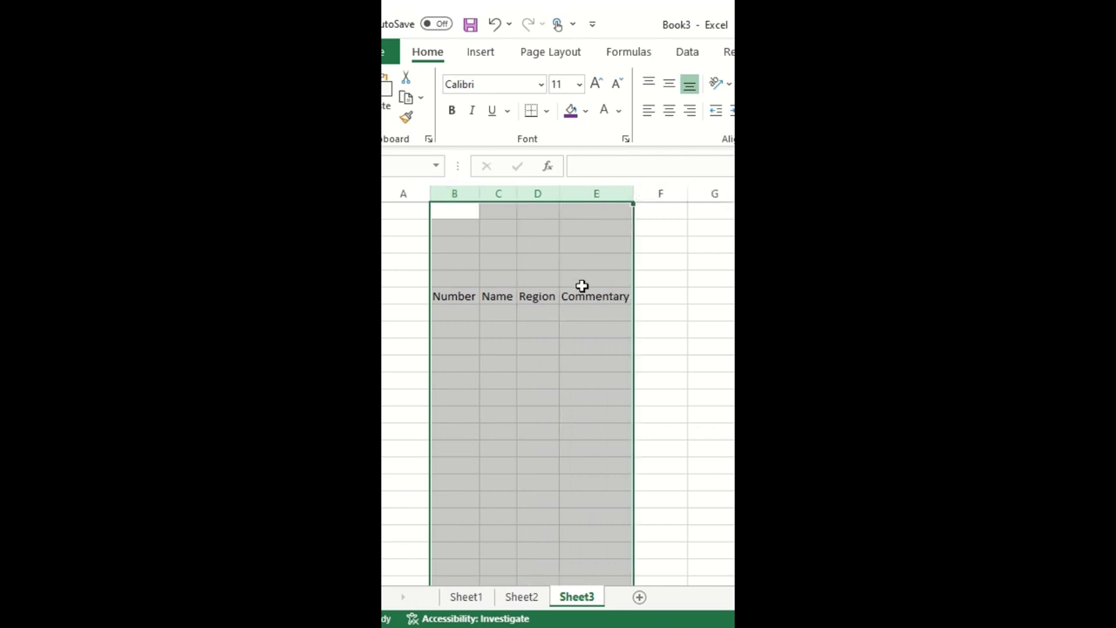
click(581, 310)
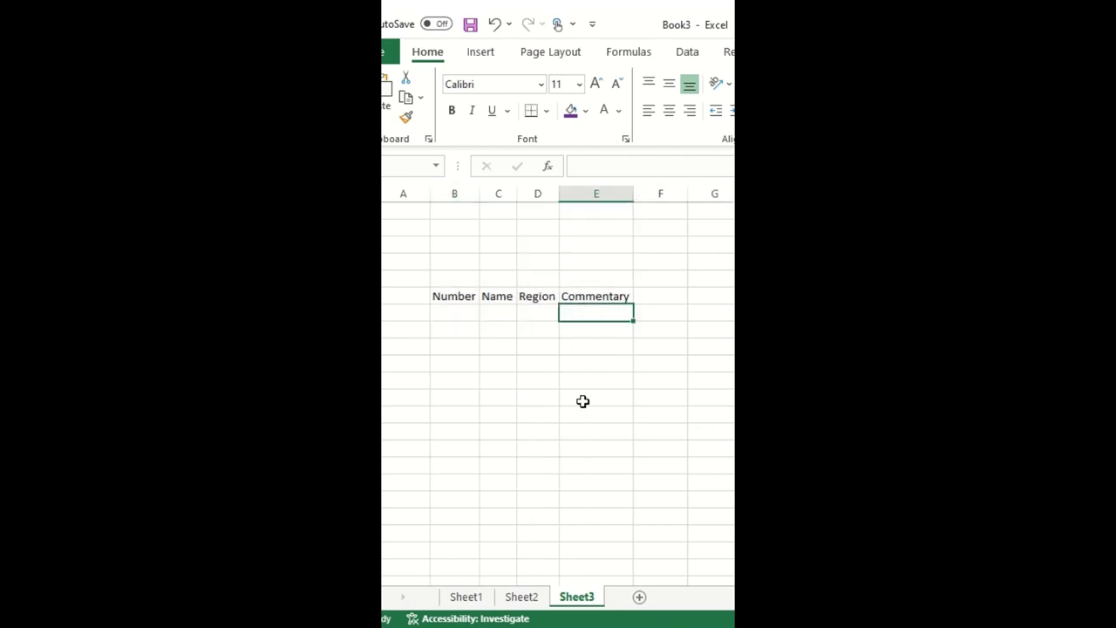
Add a new worksheet, open its VBA code and create the Worksheet SelectionChange event procedure
click(640, 598)
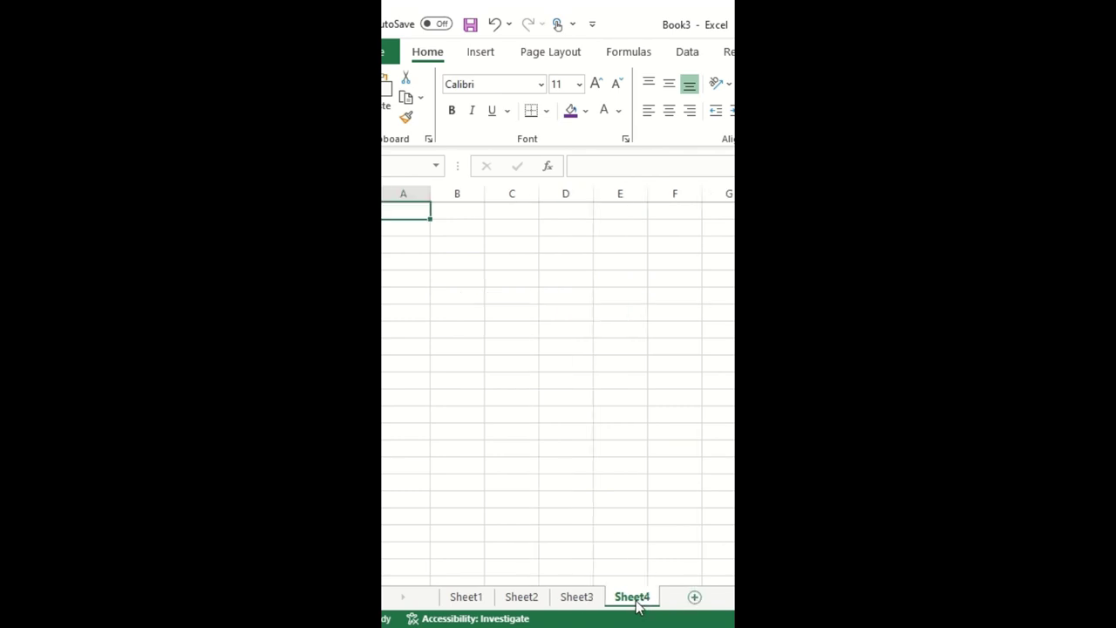
right_click(637, 601)
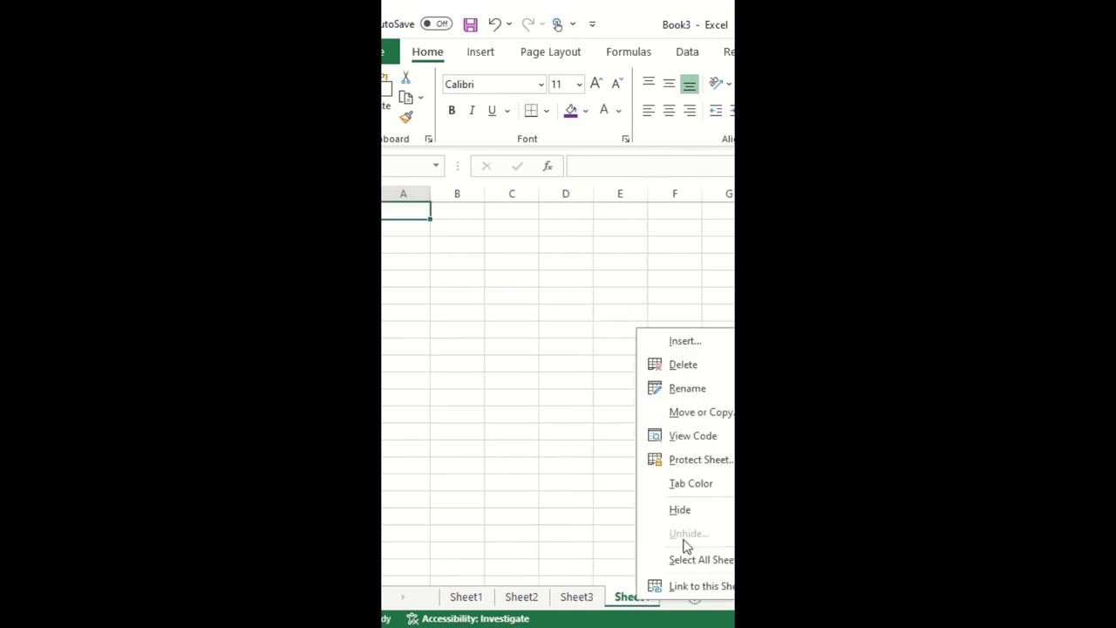
click(700, 438)
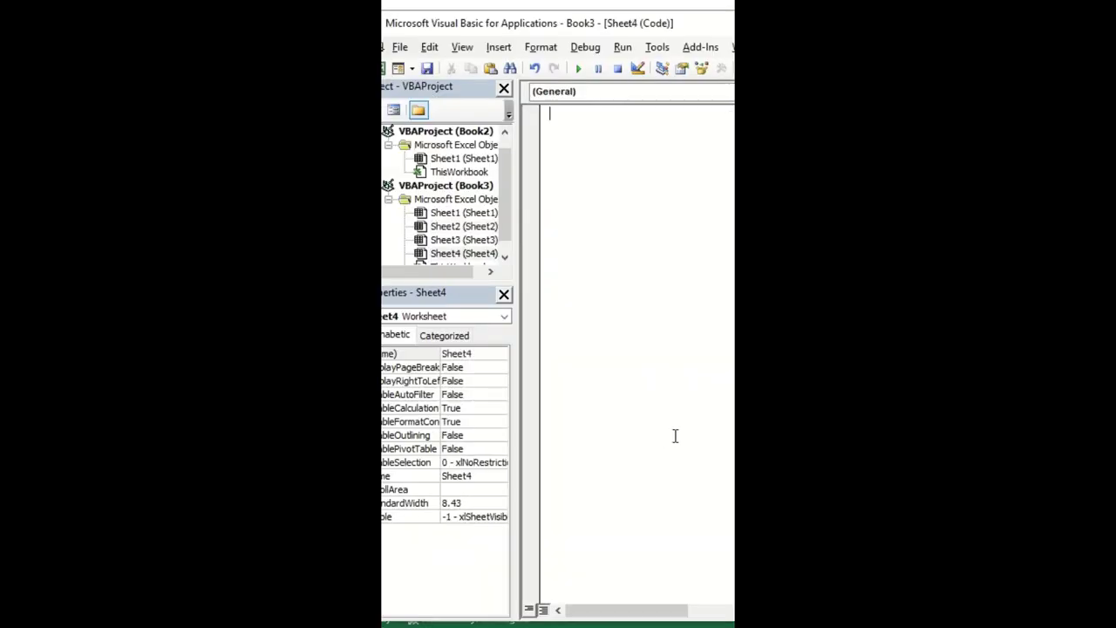
click(588, 94)
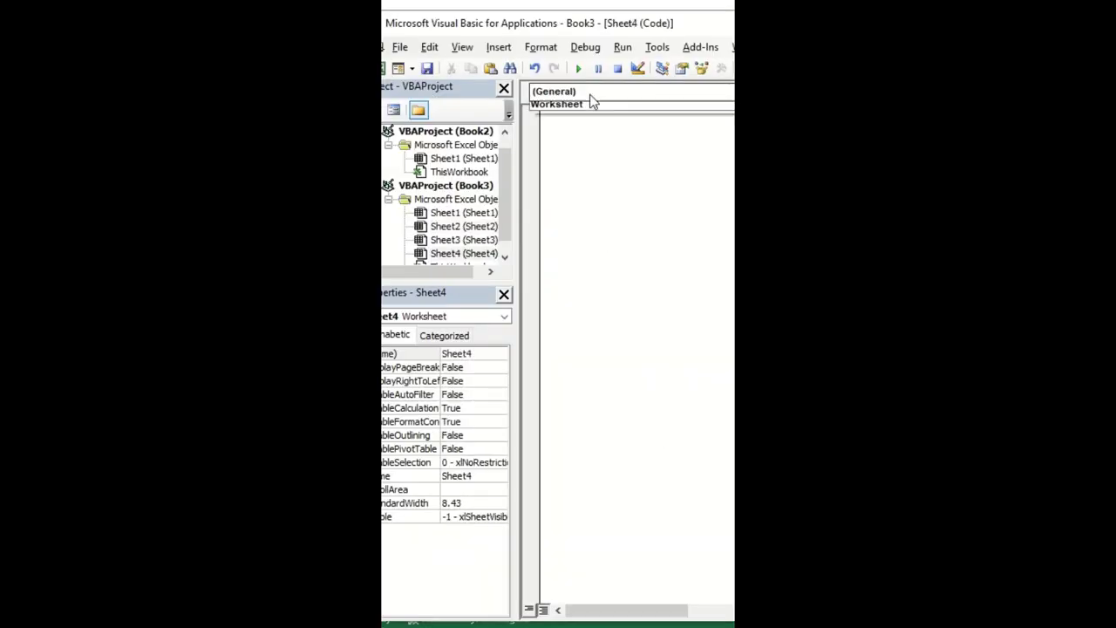
click(575, 131)
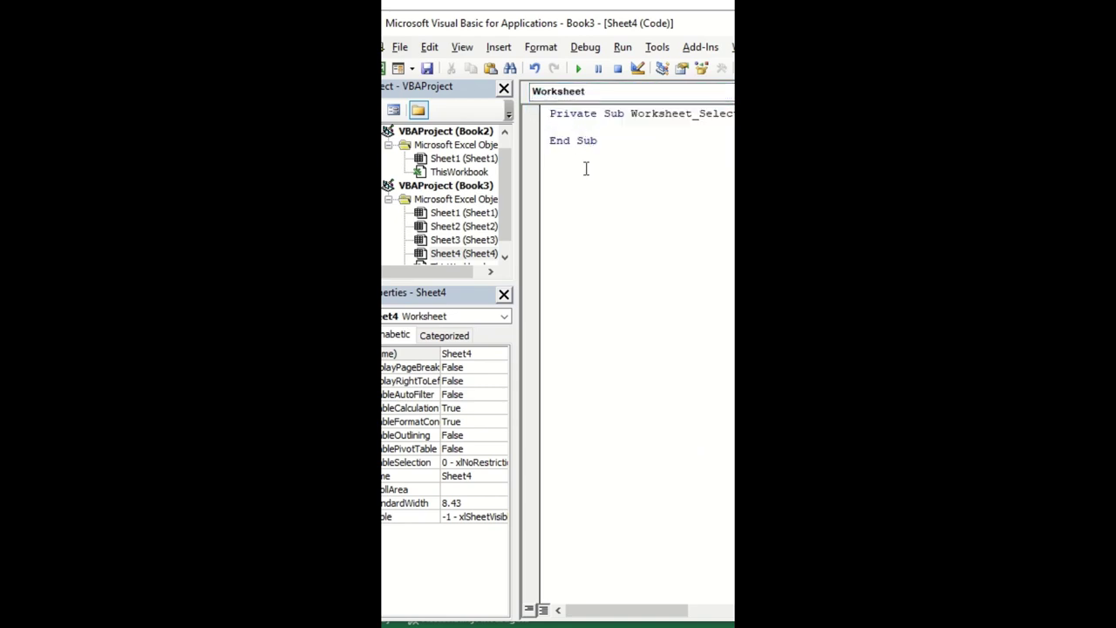
Write the line cells.EntireColumn.AutoFit inside the SelectionChange procedure of Sheet4 and return to the workbook
text(cells.)
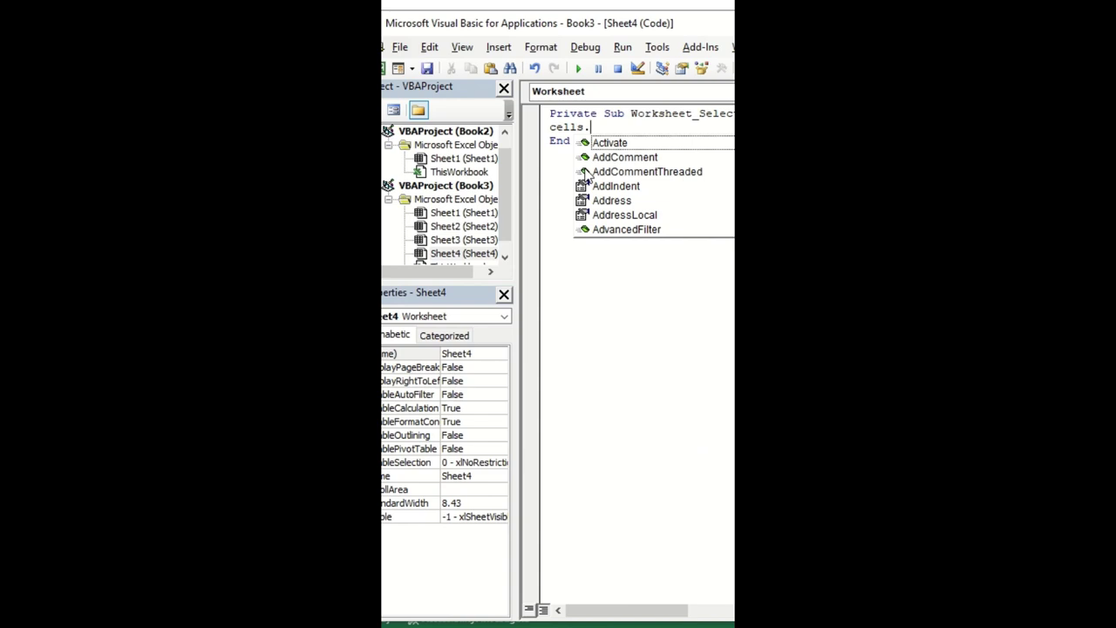
text(entri)
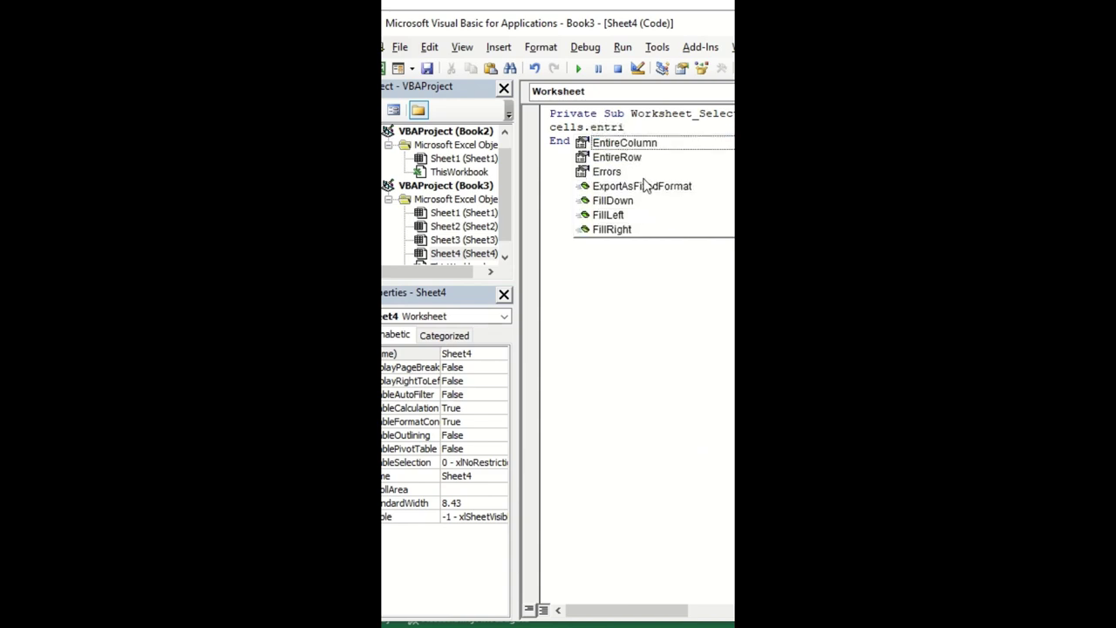
double_click(664, 143)
text(.au)
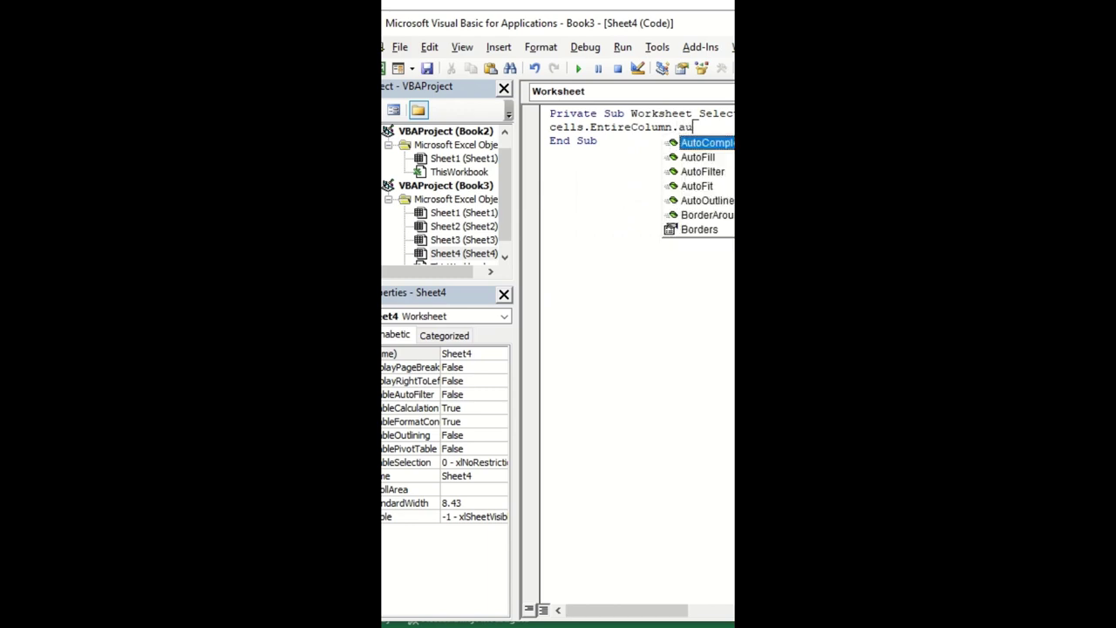
key(BackSpace)
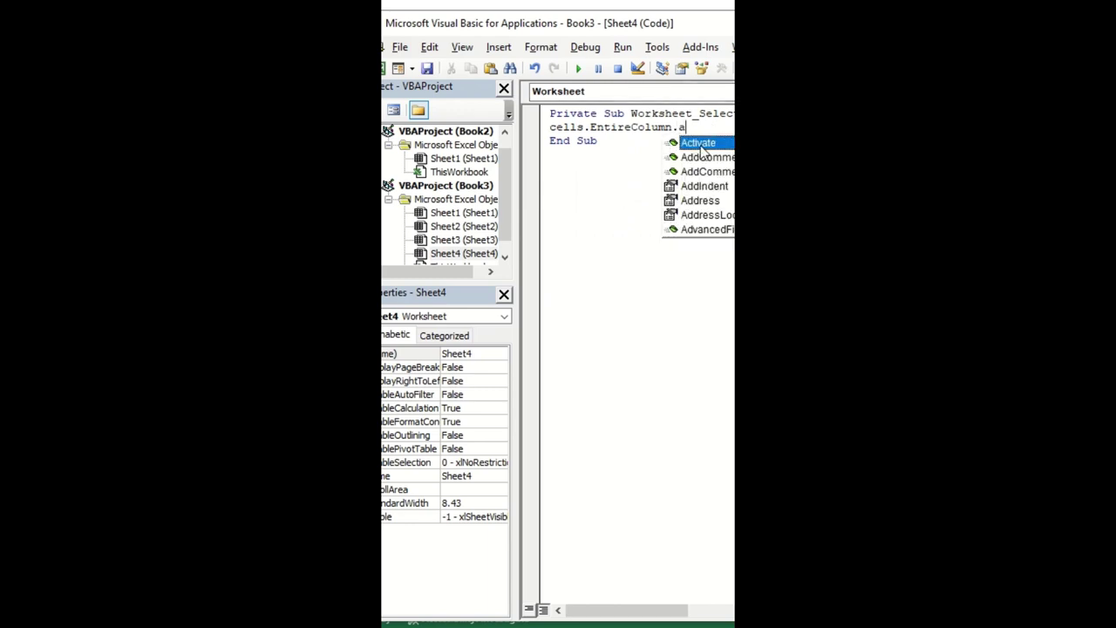
text(uto)
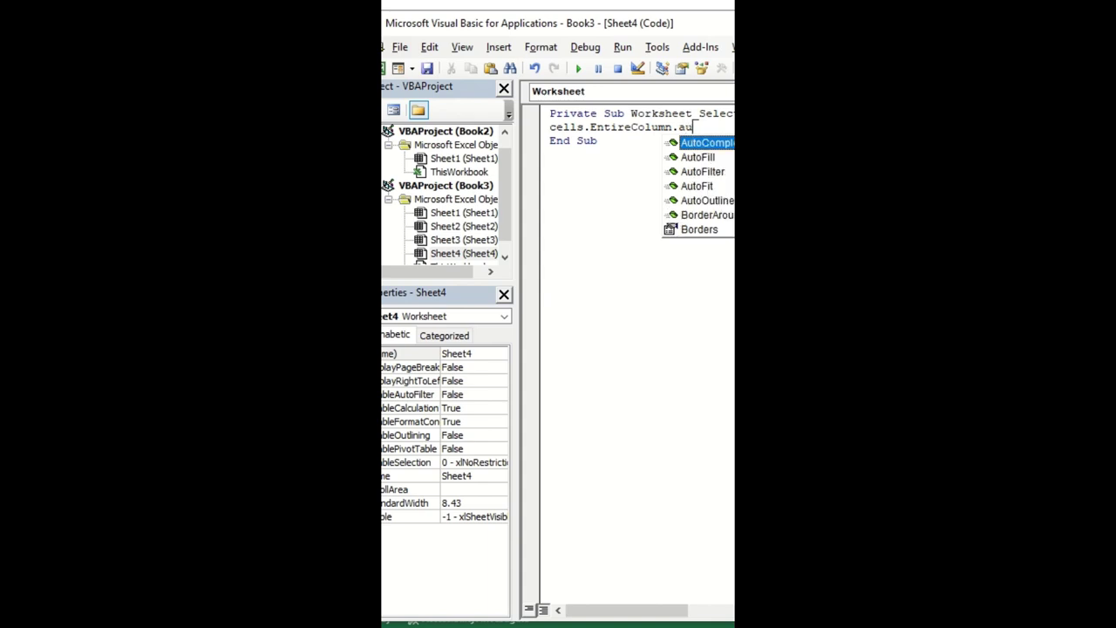
double_click(707, 187)
click(690, 204)
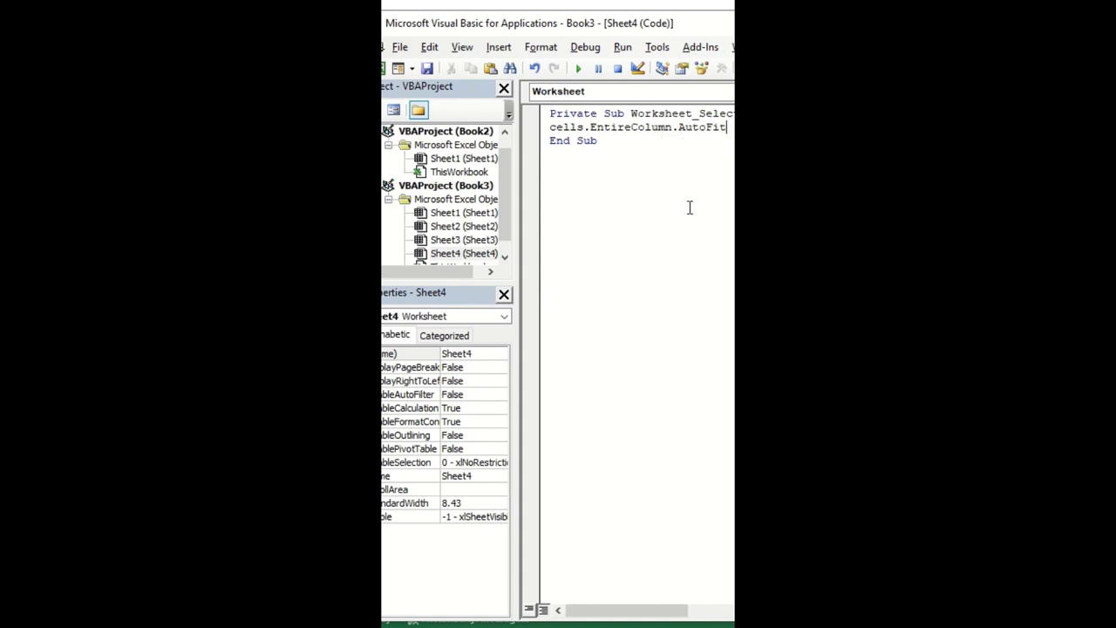
click(385, 76)
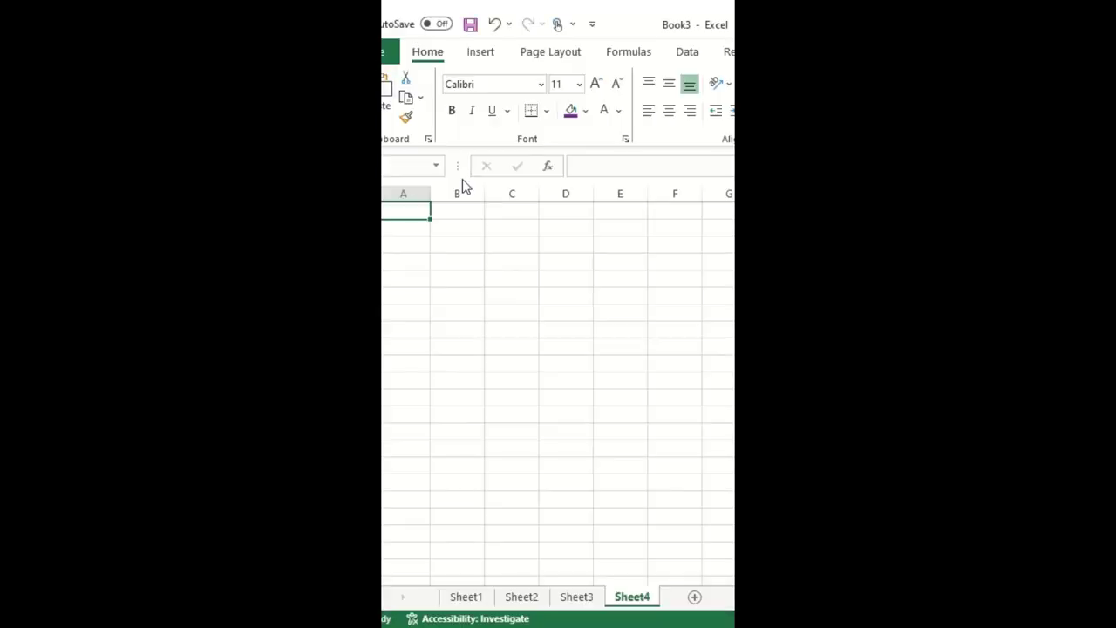
Enter the headers Nos, name, description, salary and age across cells C5 to G5 of Sheet4
click(561, 263)
click(512, 279)
text(Nu)
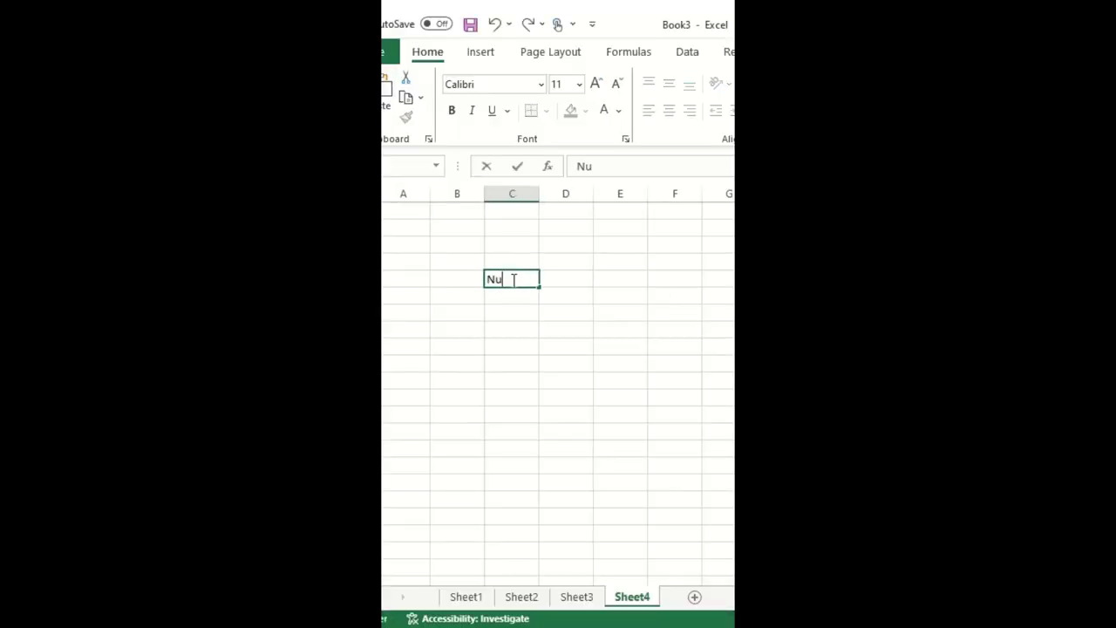
text(os)
key(BackSpace)
key(BackSpace)
key(BackSpace)
text(os)
key(Tab)
text(name)
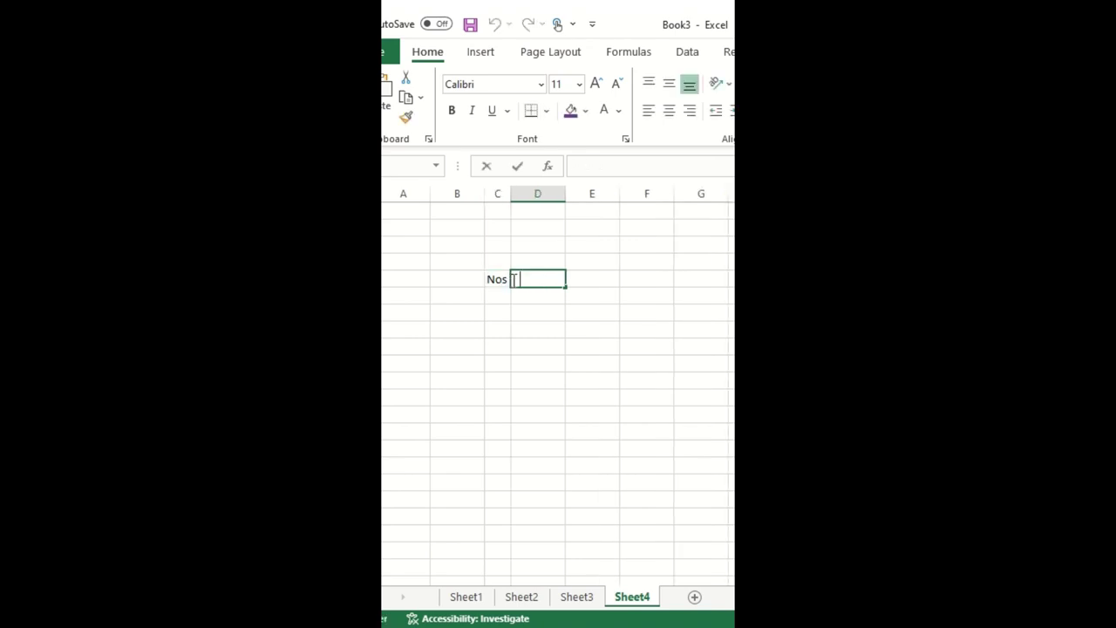
key(Tab)
text(description)
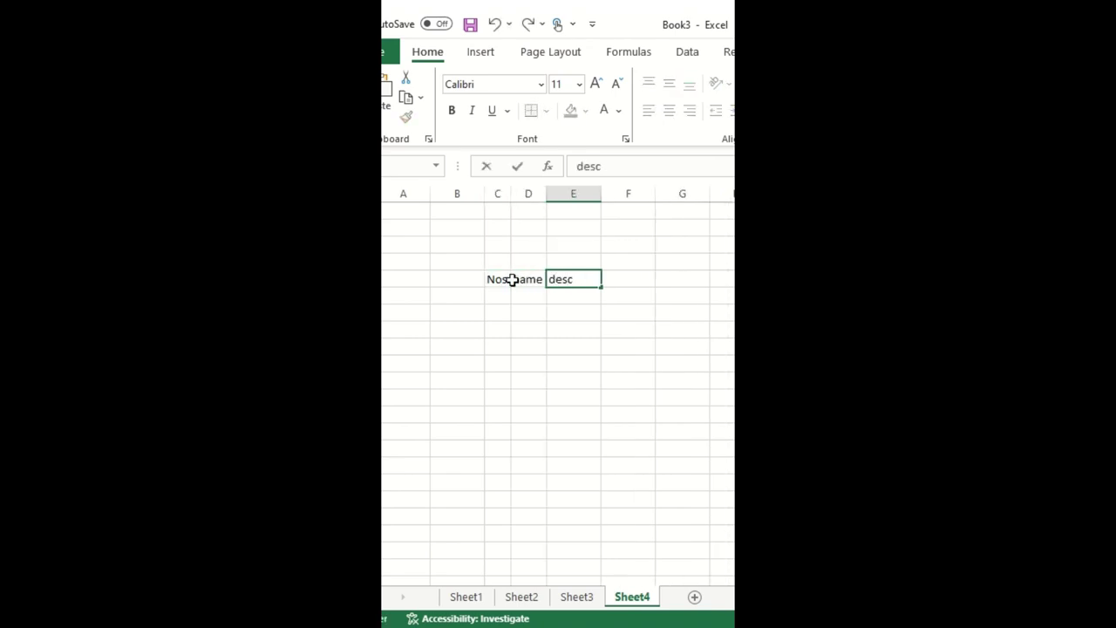
key(Tab)
text(salary)
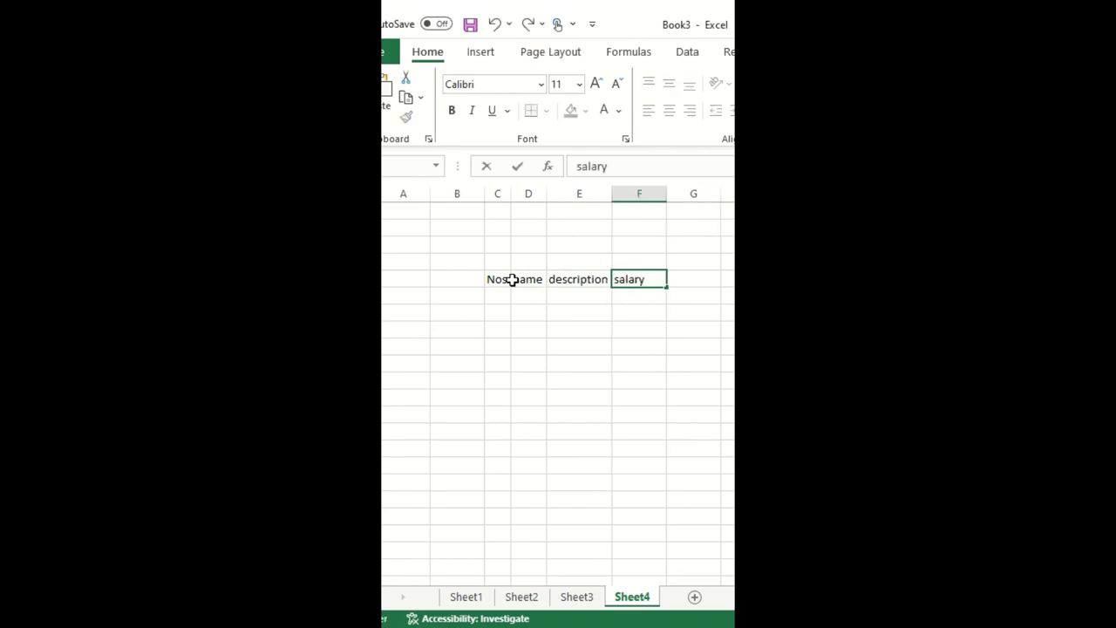
key(Tab)
text(age)
key(Tab)
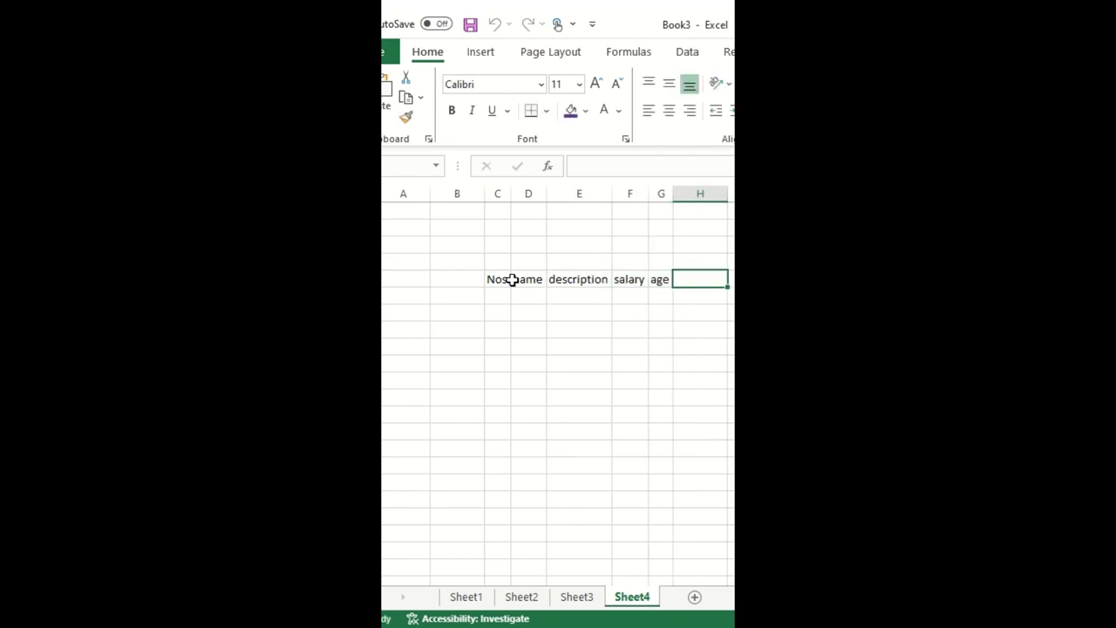
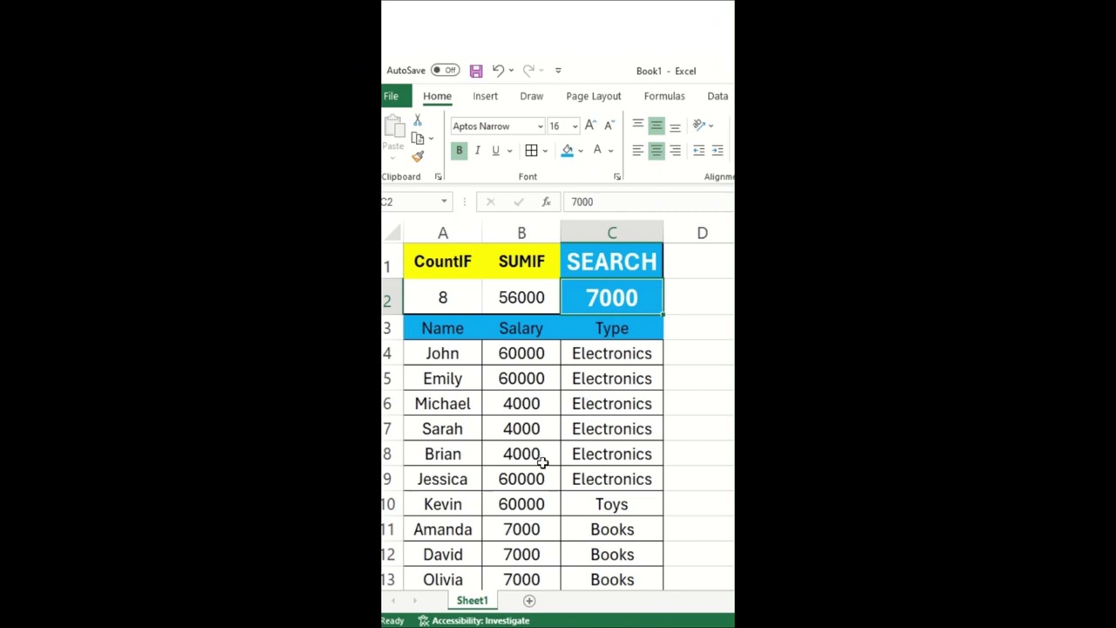
Set the search value in C2 of Book1 to 4000 and check the CountIF and SUMIF results
text(4000)
key(Return)
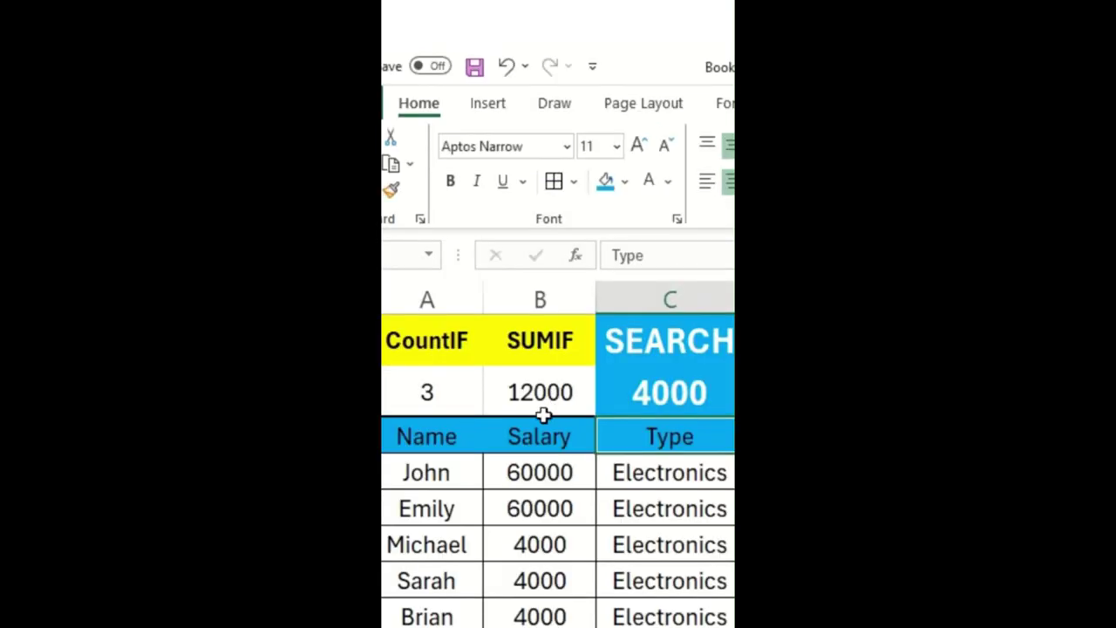
drag(410, 384, 497, 386)
Clear cell A2 and enter =COUNTIF(B4:B23,C2) to count the salaries matching the search value
click(430, 378)
key(Delete)
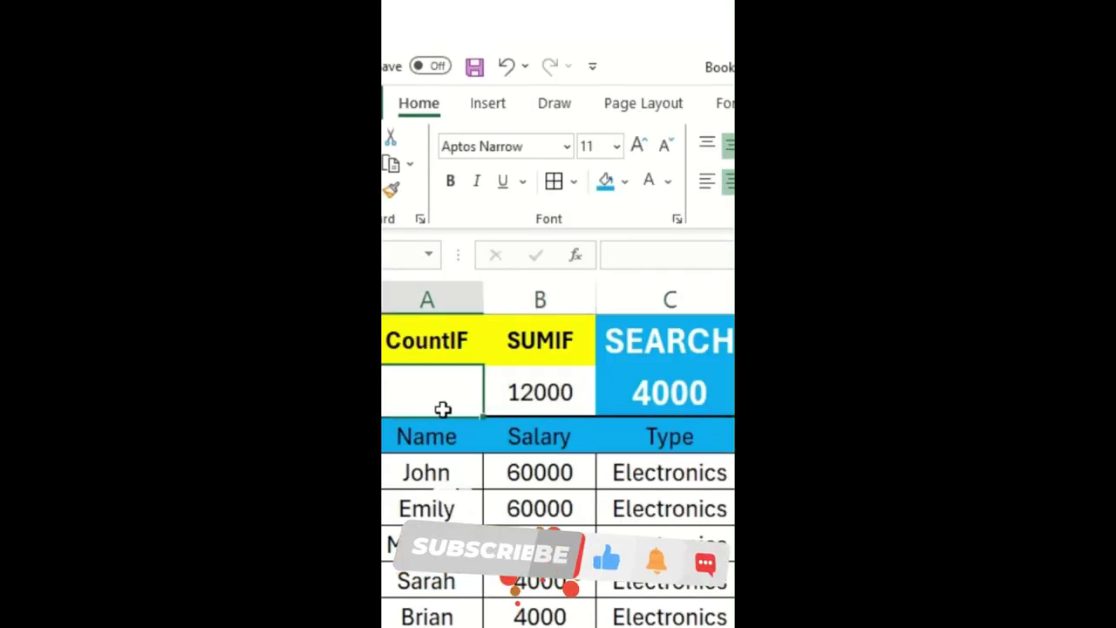
text(=count)
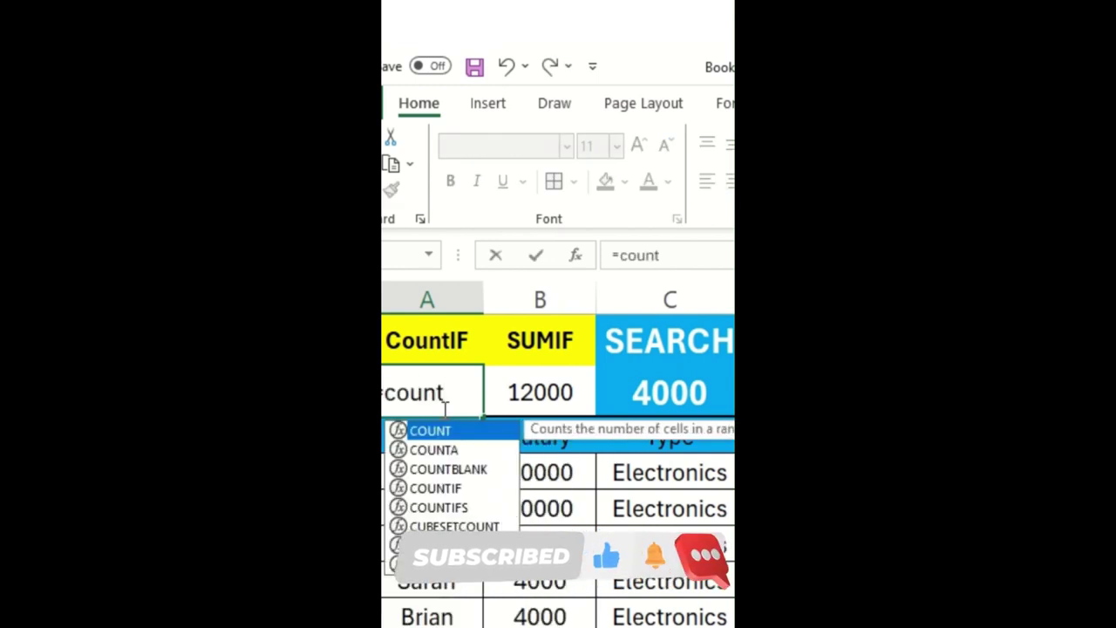
key(BackSpace)
text(if)
key(BackSpace)
key(BackSpace)
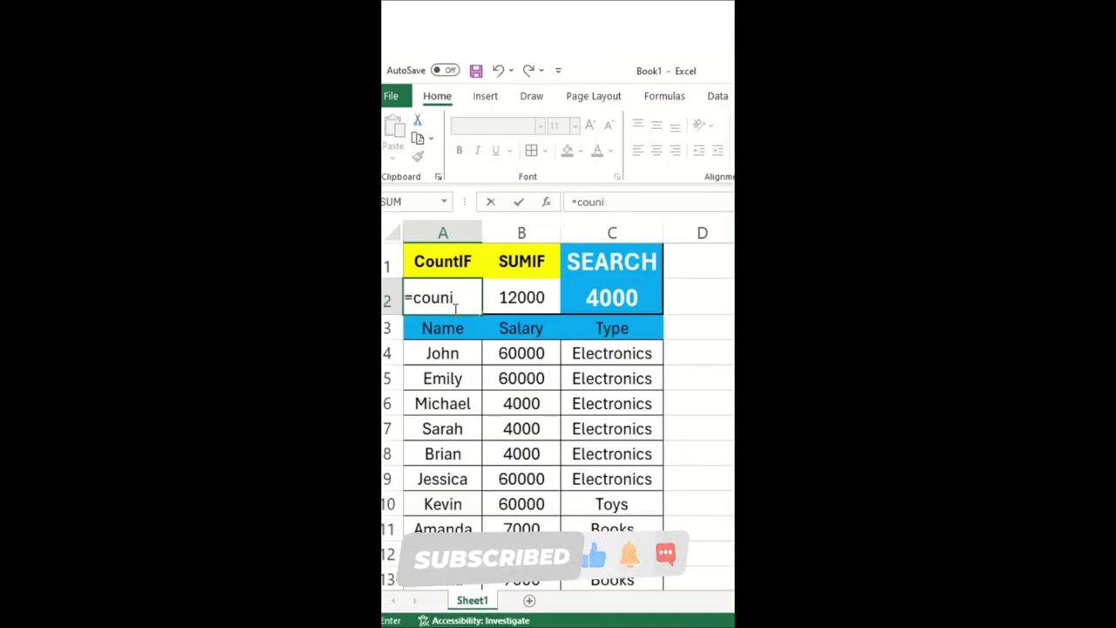
text(tif)
key(Tab)
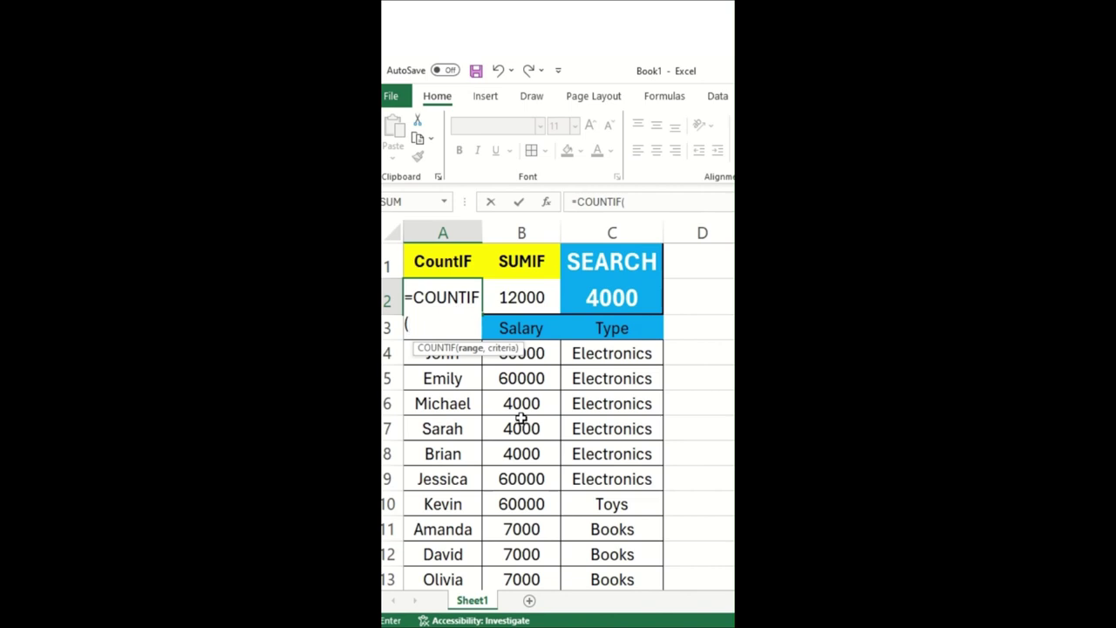
click(549, 352)
drag(551, 352, 548, 352)
scroll(549, 351, down, 3)
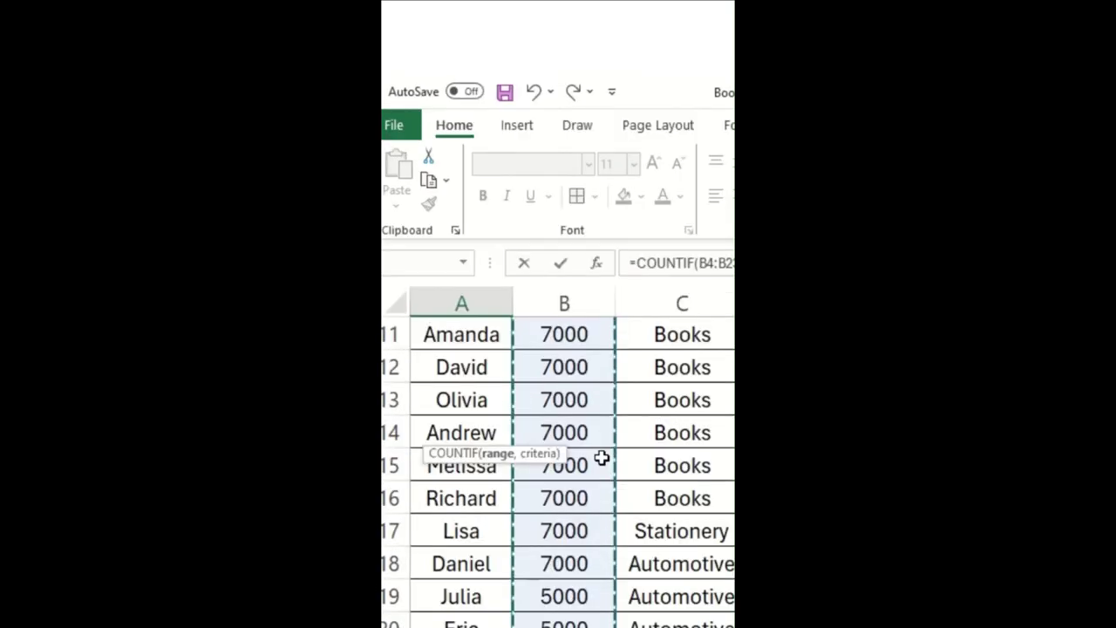
text(,)
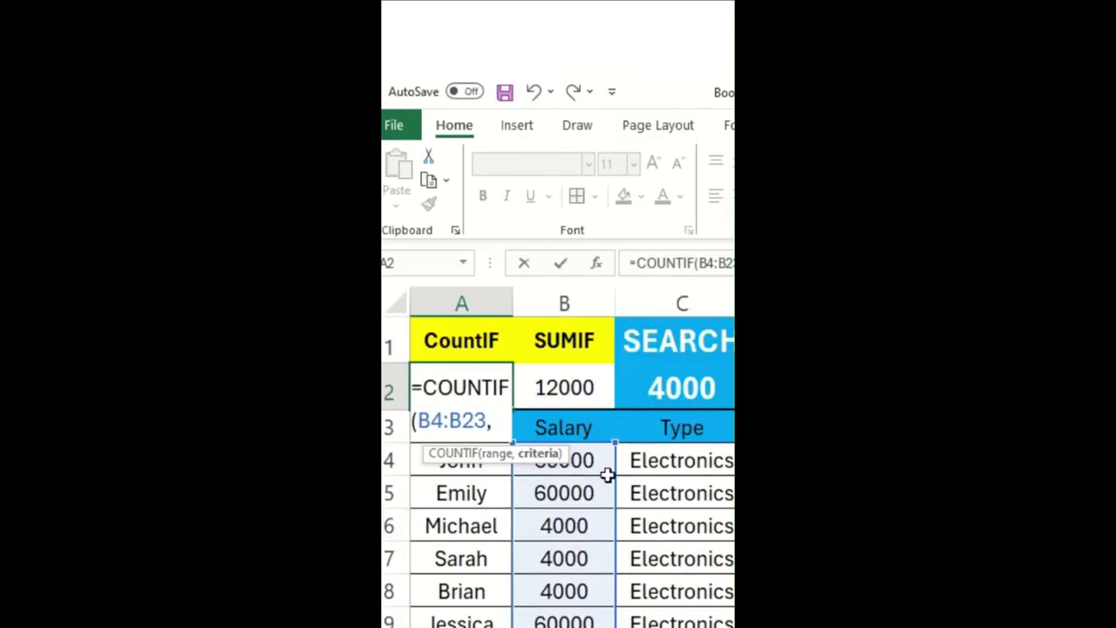
click(680, 388)
text())
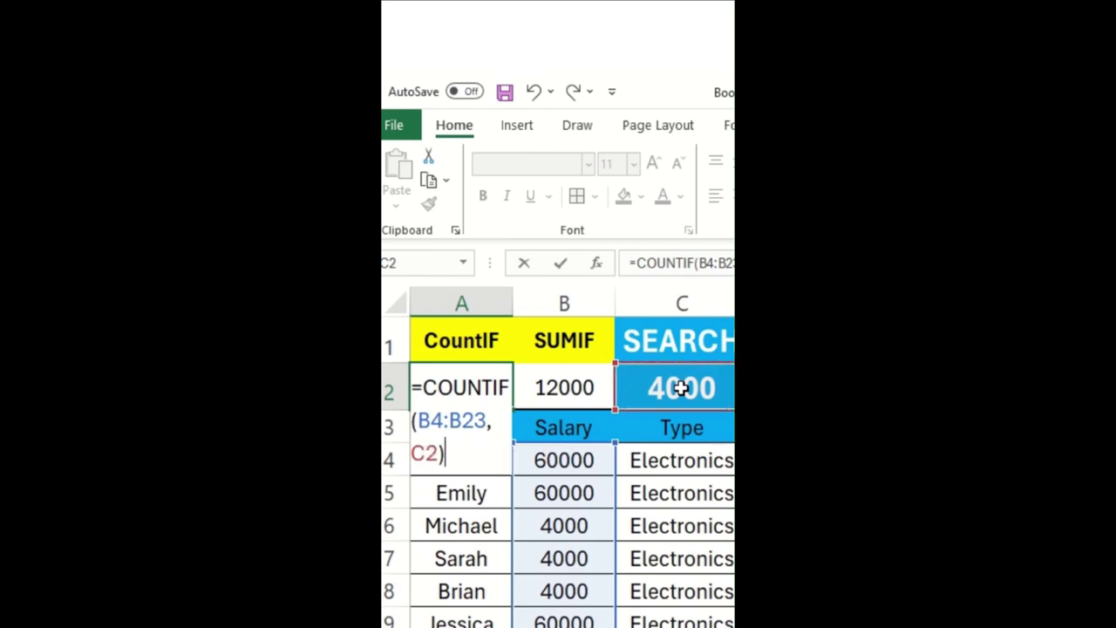
key(Return)
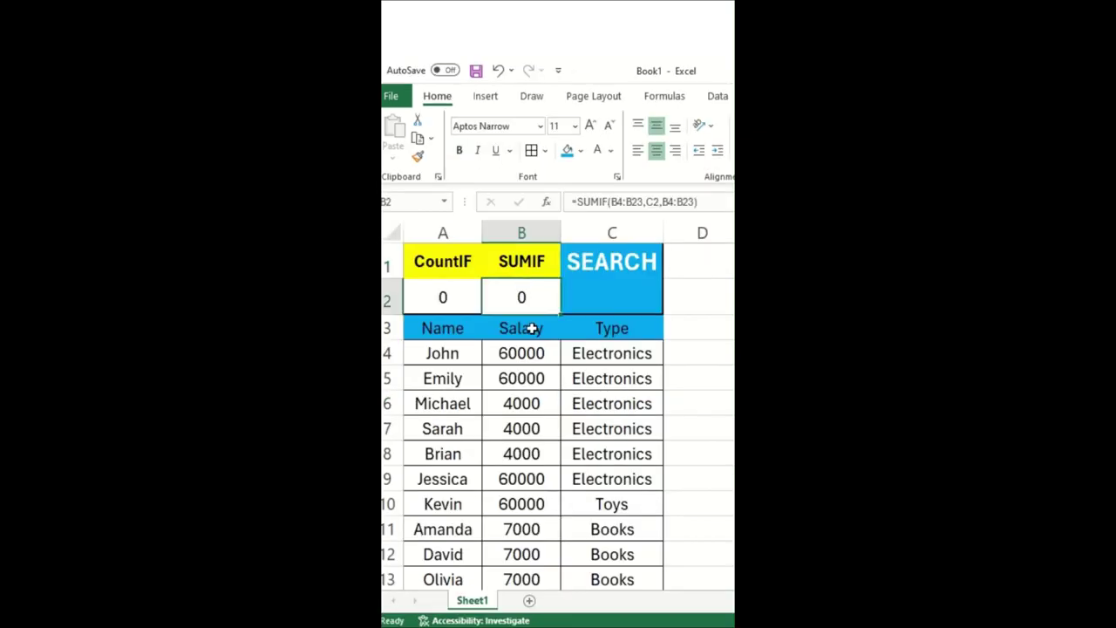
Enter =SUMIF(B4:B23,C2,B4:B23) in cell B2 to total the salaries matching the search value
text(=sumif)
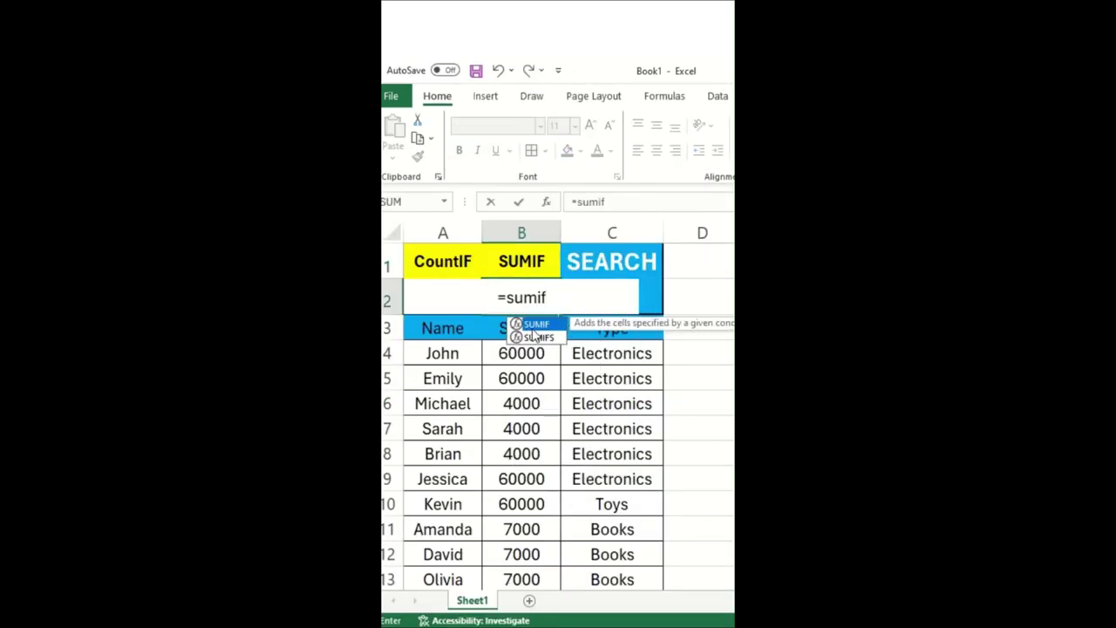
text(()
click(523, 352)
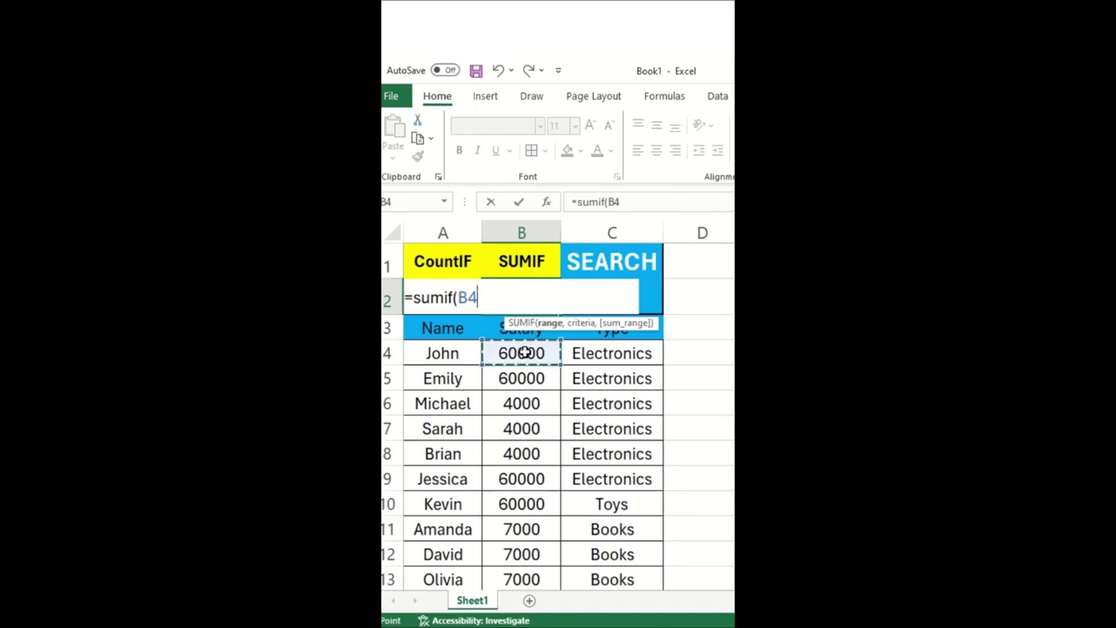
key(ctrl+shift+Down)
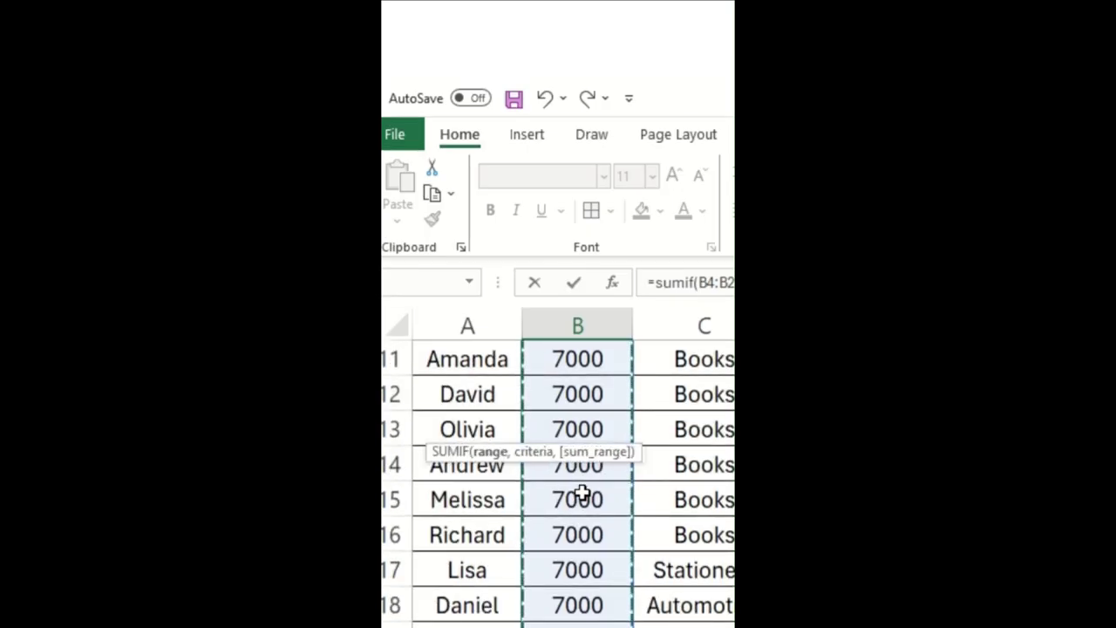
text(,C2)
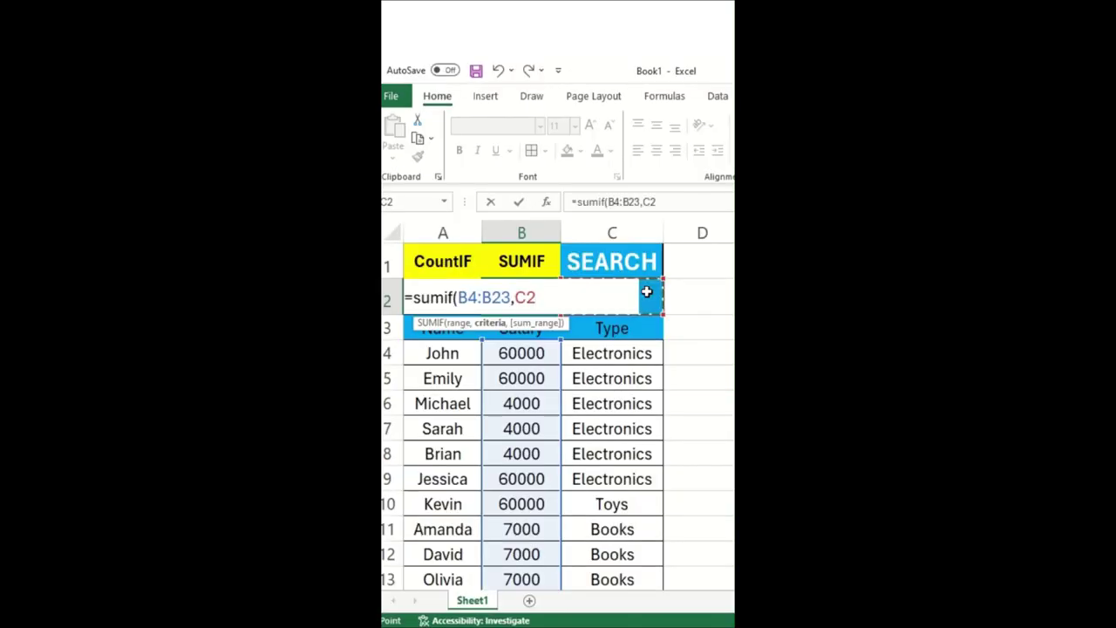
text(,)
click(532, 347)
key(ctrl+shift+Down)
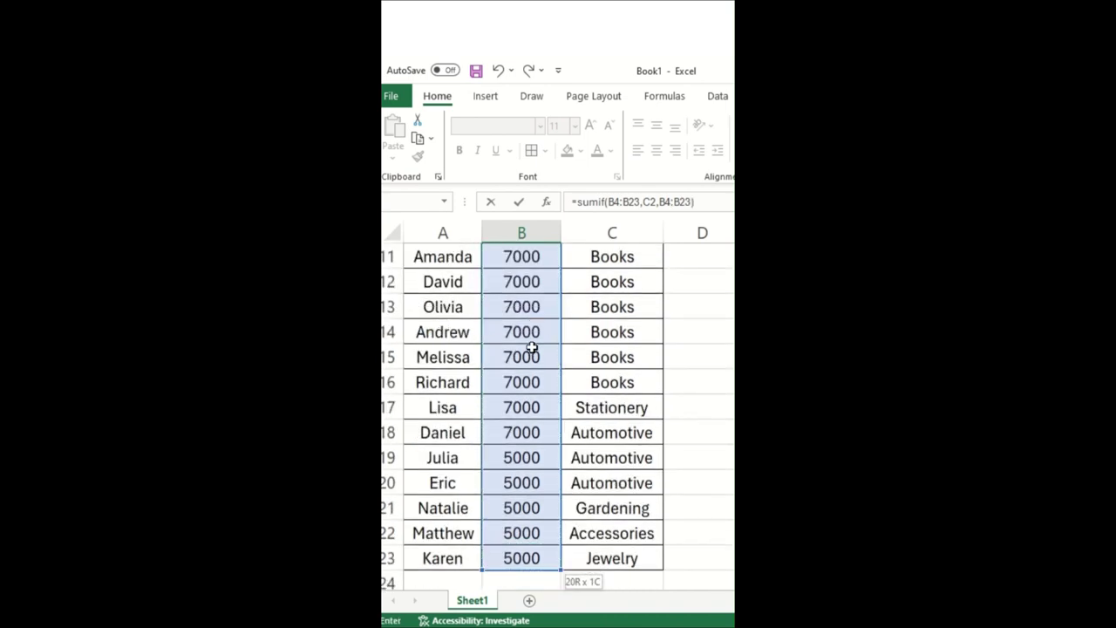
key(Return)
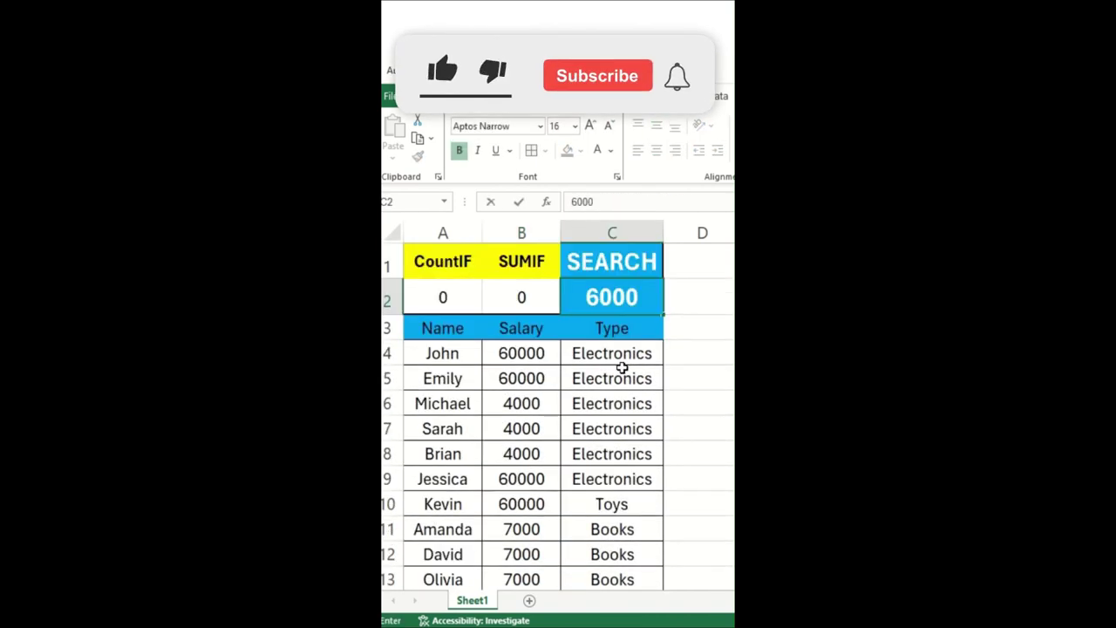
Set the search value in C2 to 60000 and check the SUMIF formula in B2 and the COUNTIF formula in A2
text(0000)
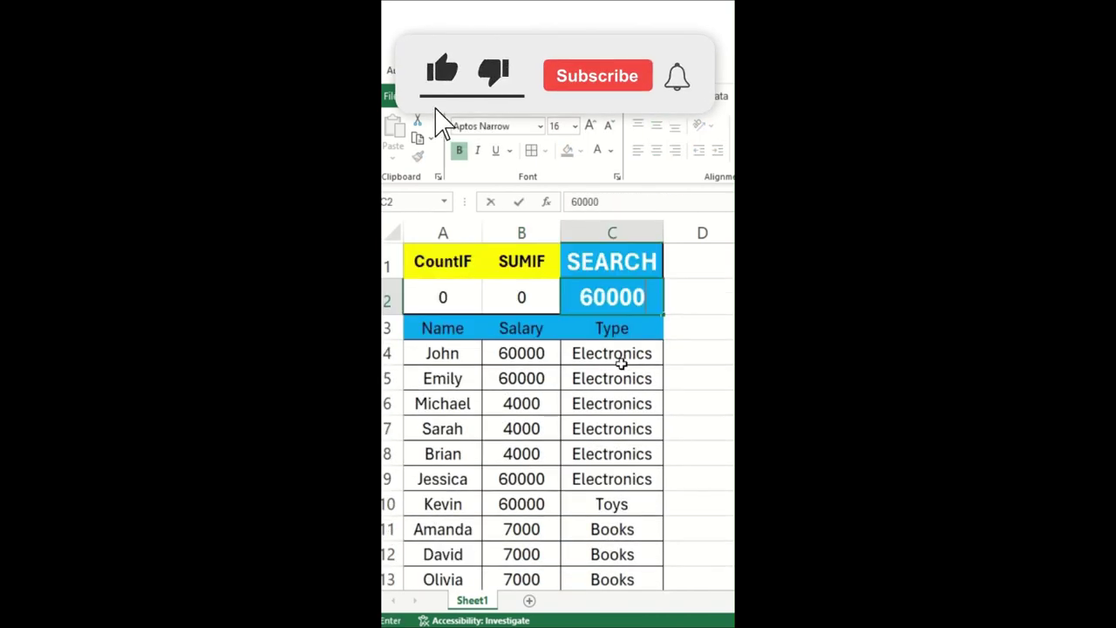
key(Return)
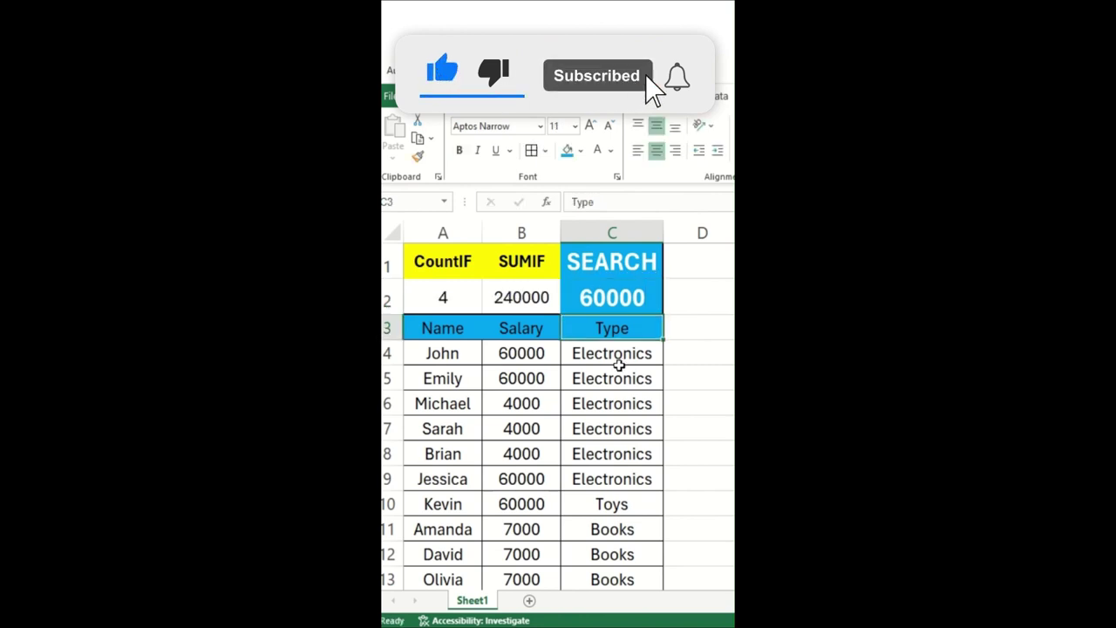
click(605, 298)
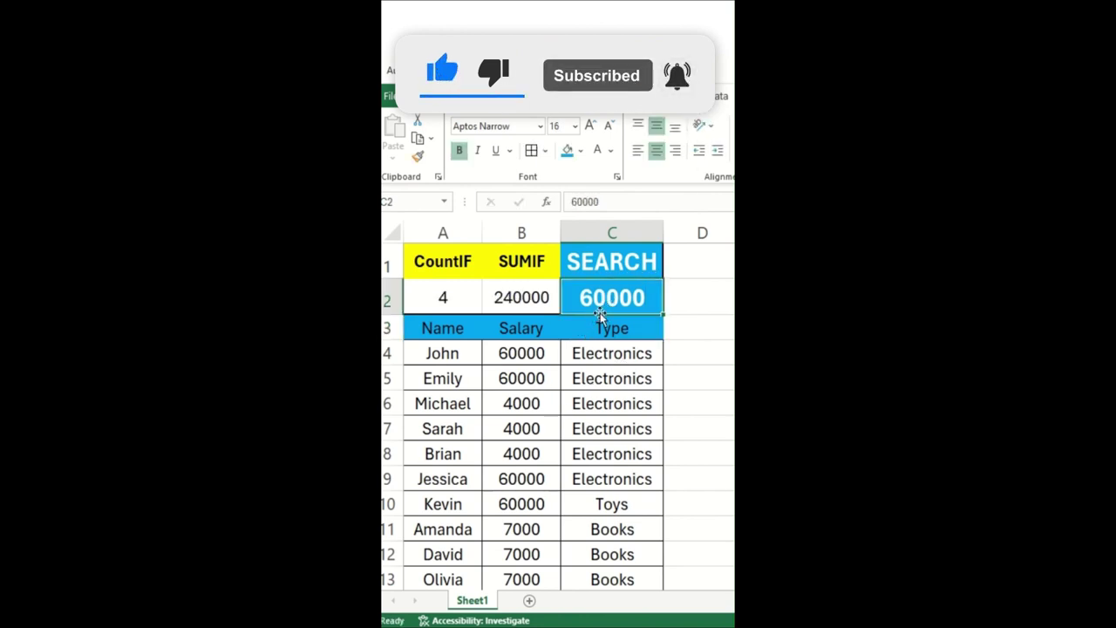
click(524, 291)
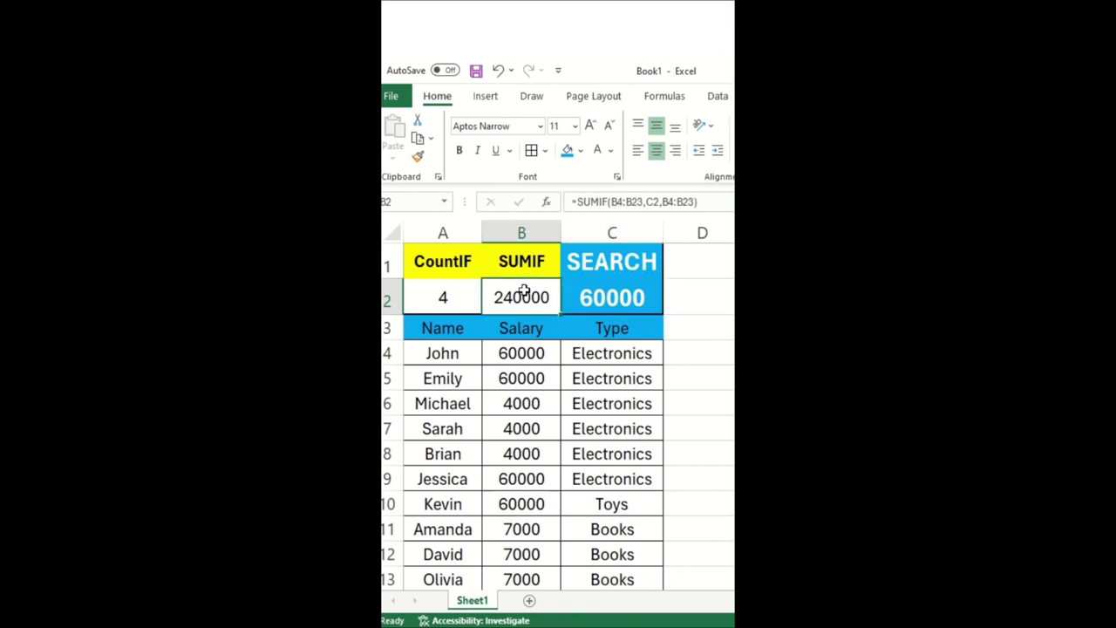
click(436, 297)
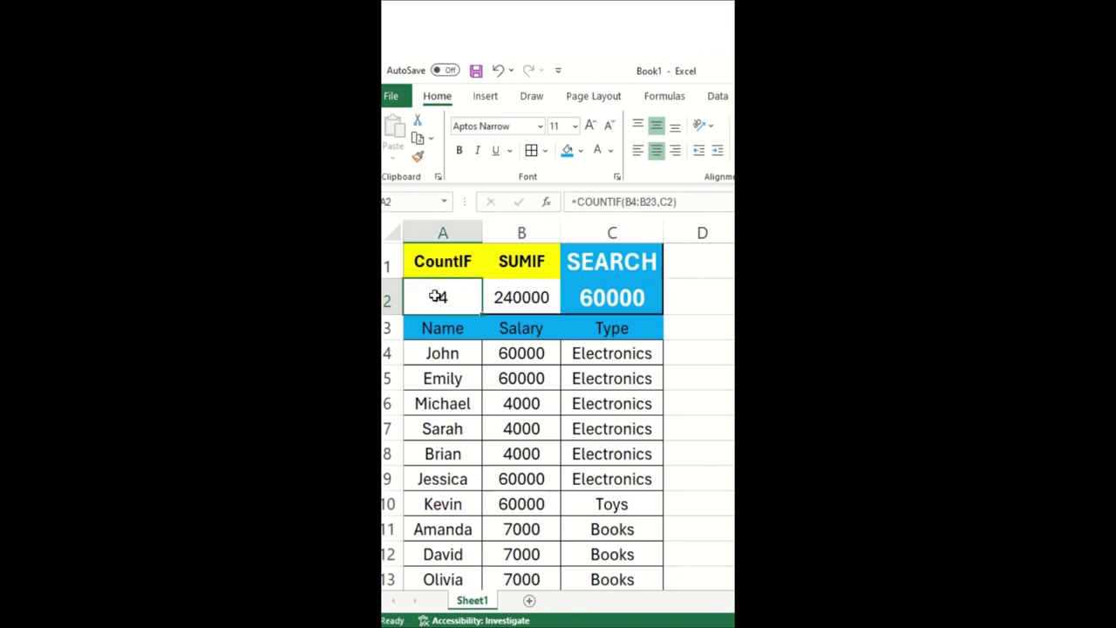
Select the salary cells B4, B5, B9 and B10 together to verify the matches for the search value
click(540, 351)
ctrl+click(521, 378)
ctrl+click(522, 479)
ctrl+click(521, 504)
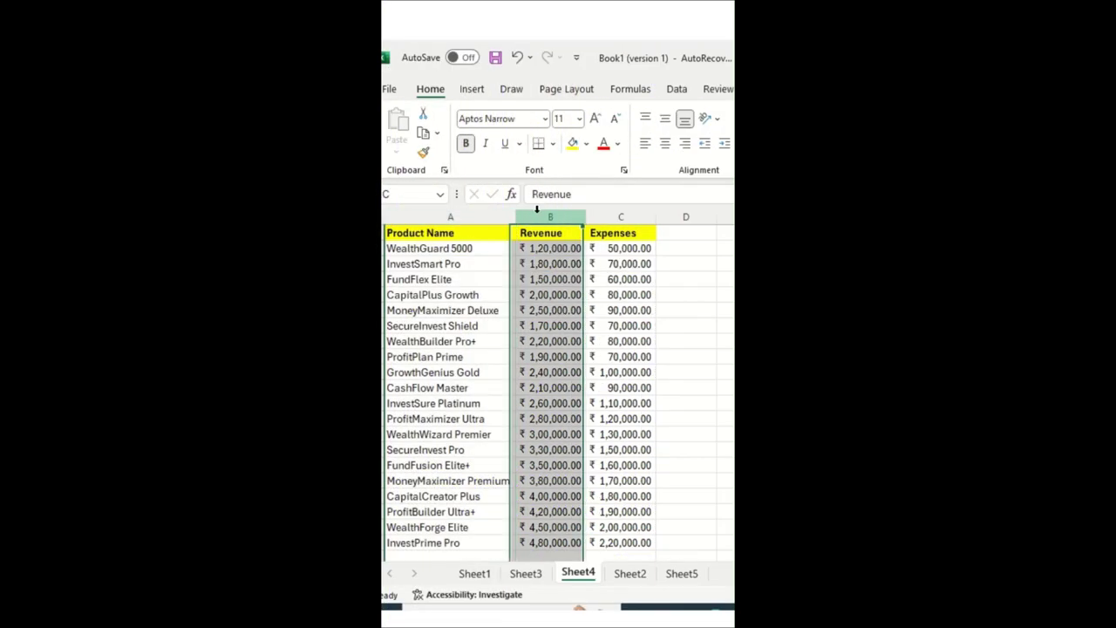
Enter =B2-C2 in cell D2 of Sheet4 to subtract the first product's expenses from its revenue
click(549, 232)
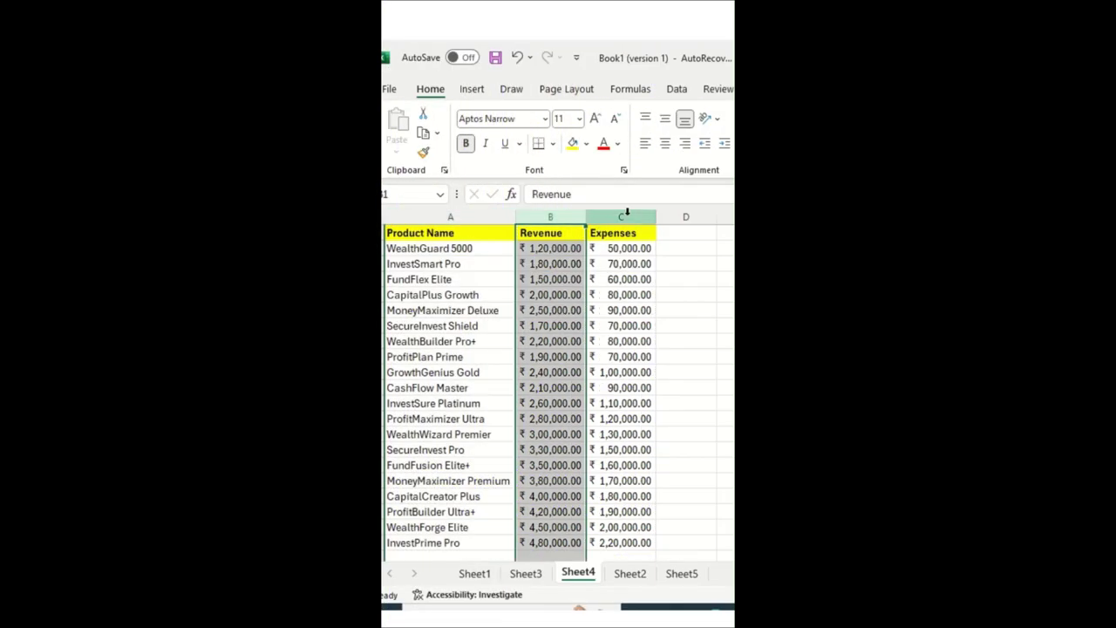
click(621, 233)
key(ctrl+shift+Down)
click(683, 251)
text(=)
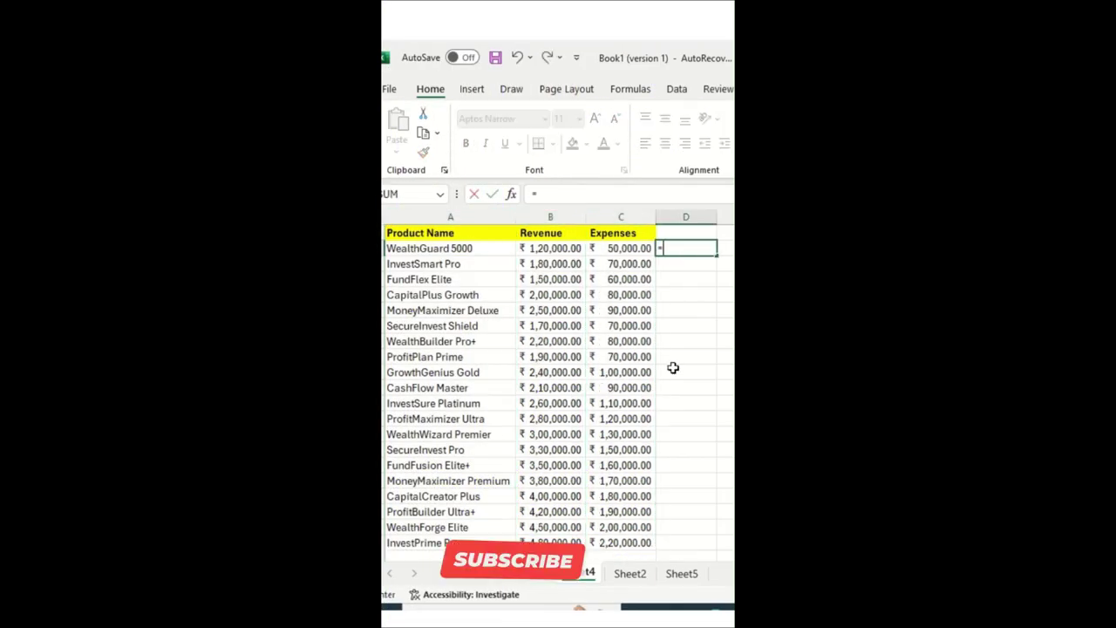
key(Left)
key(Left)
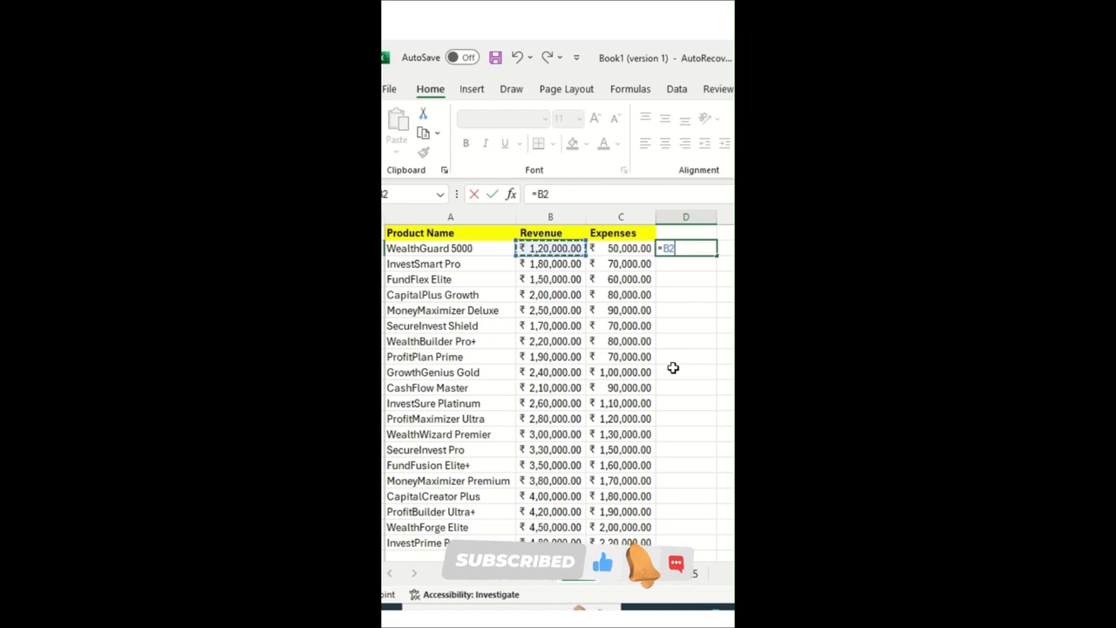
text(=B2)
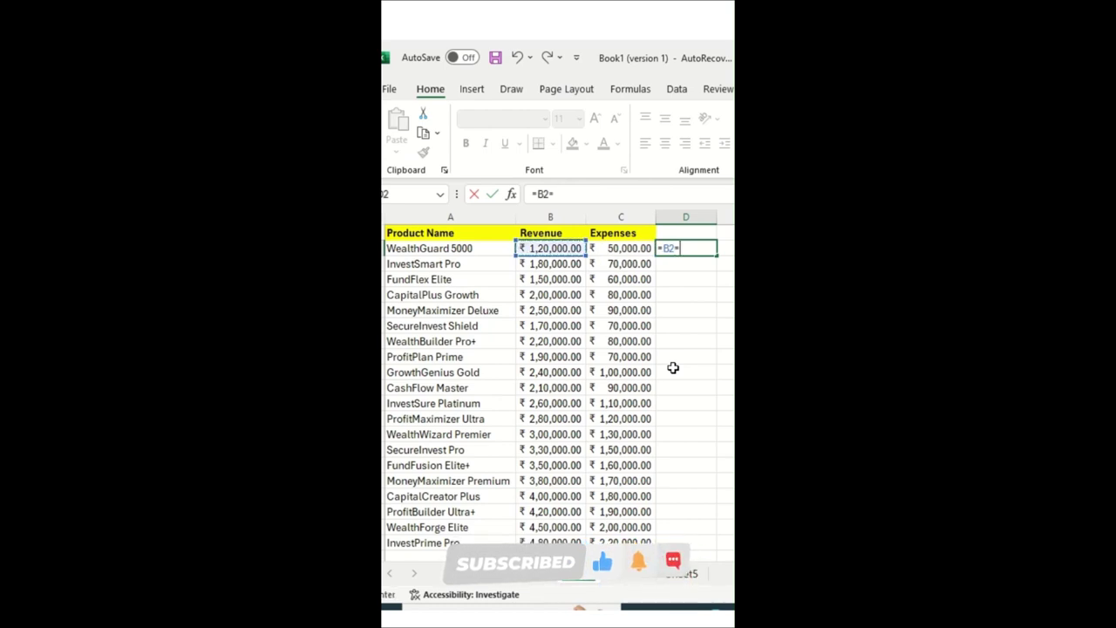
text(-)
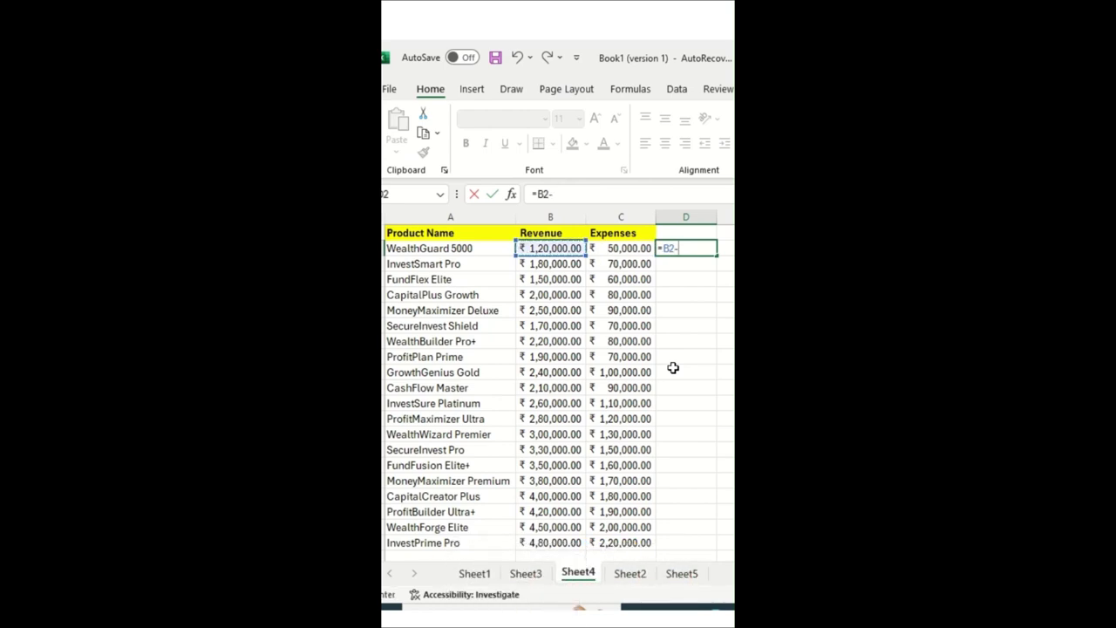
key(Left)
key(Return)
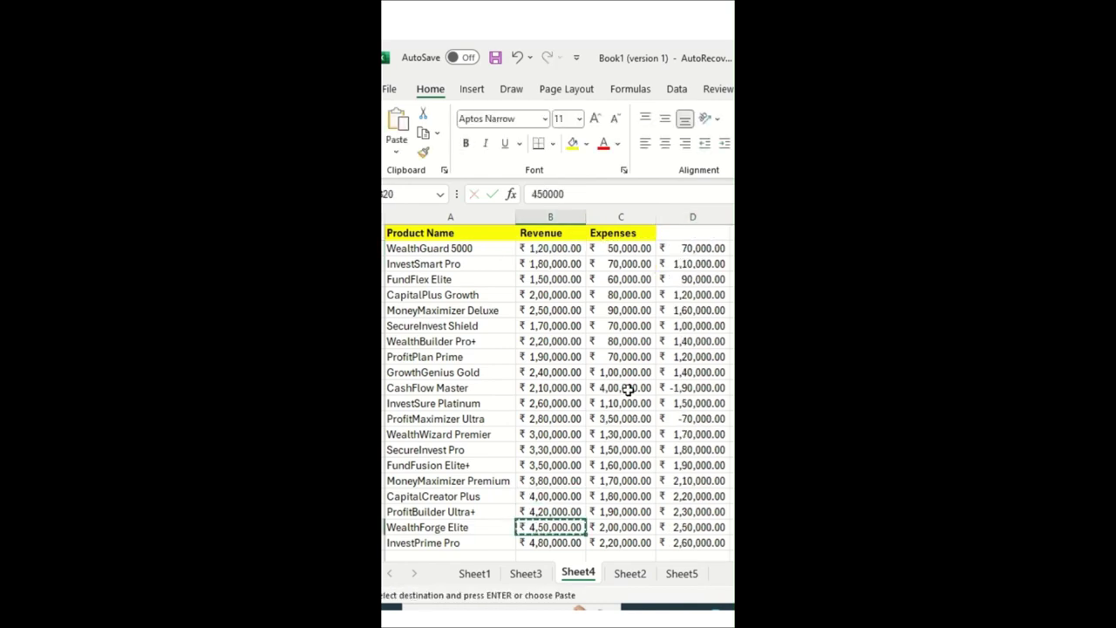
Paste the copied WealthForge Elite revenue into the SecureInvest Shield expenses cell C7 and check its difference in D7
click(629, 390)
click(631, 325)
key(ctrl+v)
click(711, 264)
key(Escape)
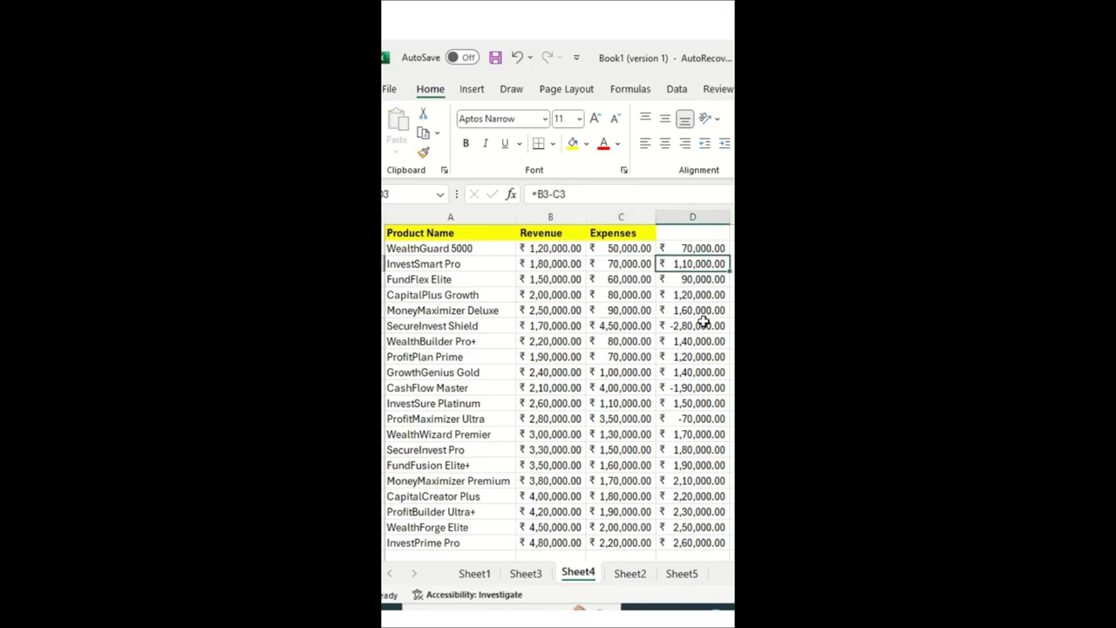
click(713, 324)
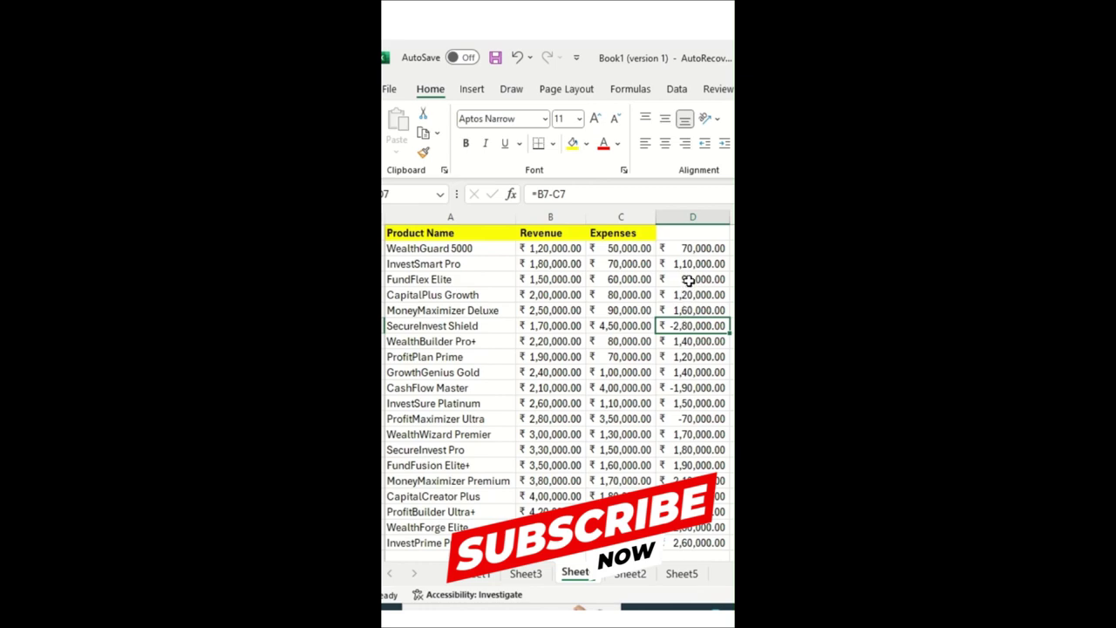
Format the differences in D2:D21 as Number, showing negative values in red without a minus sign
click(713, 249)
shift+click(707, 528)
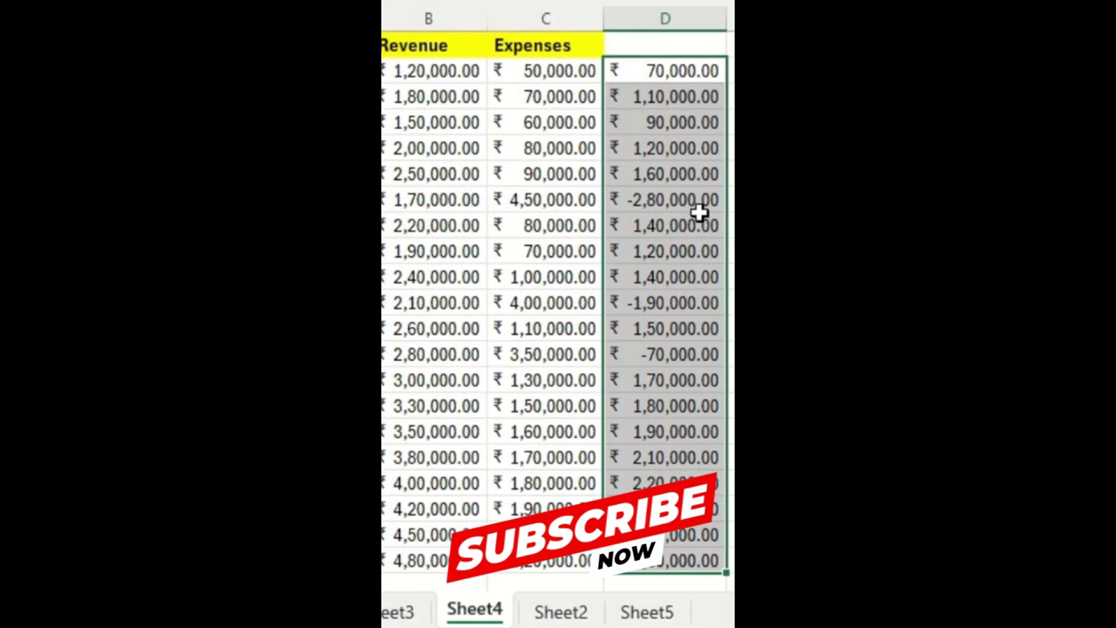
scroll(670, 131, down, 2)
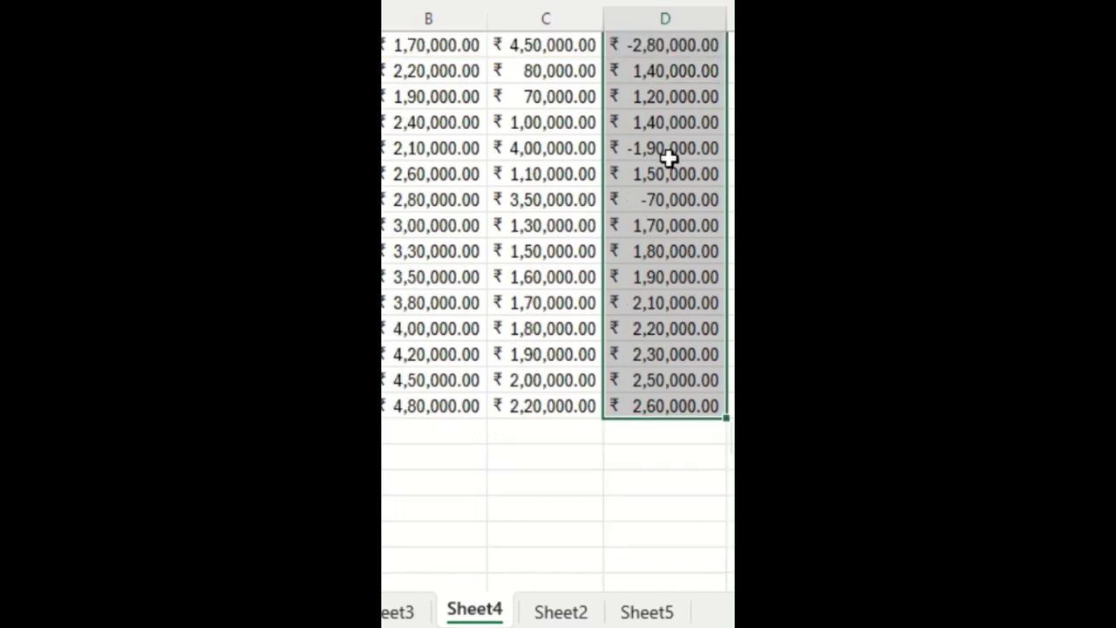
scroll(668, 157, up, 2)
key(ctrl+1)
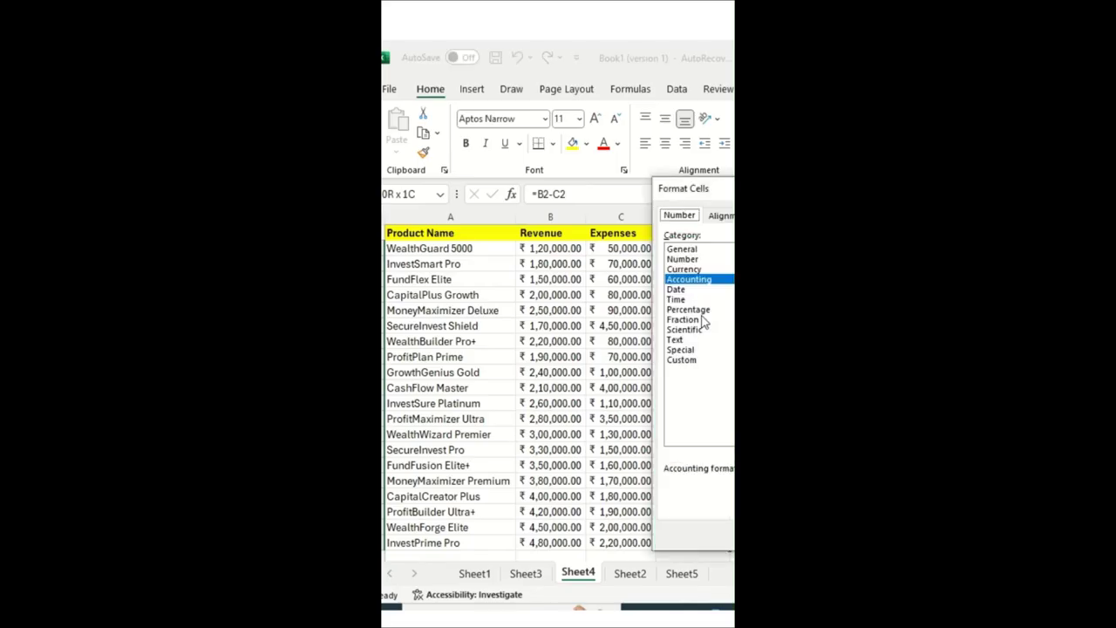
click(689, 259)
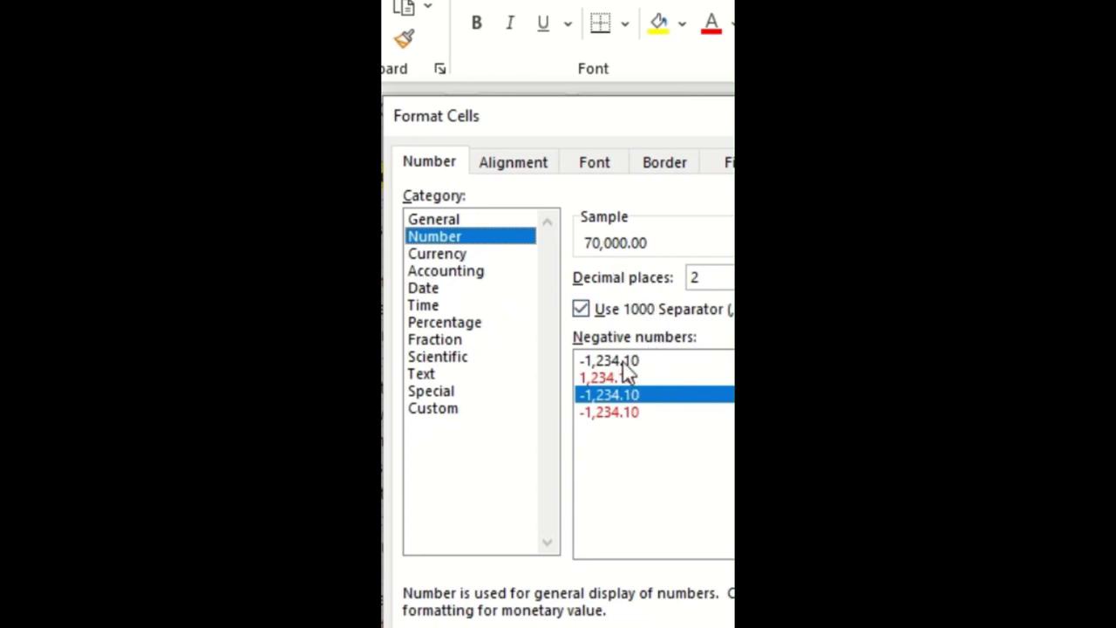
click(621, 378)
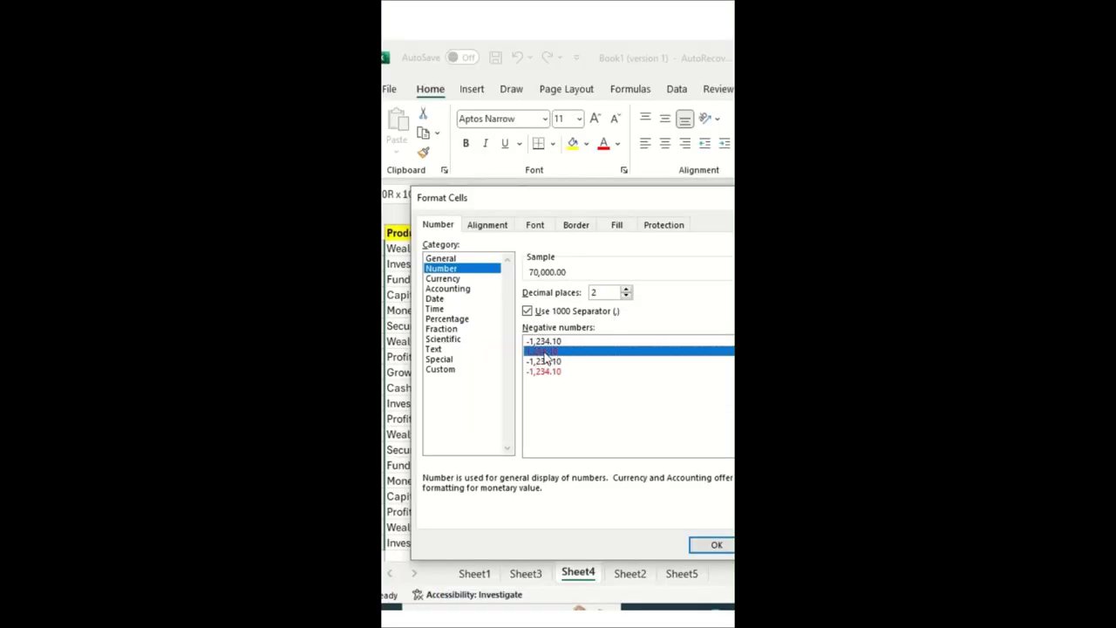
click(711, 546)
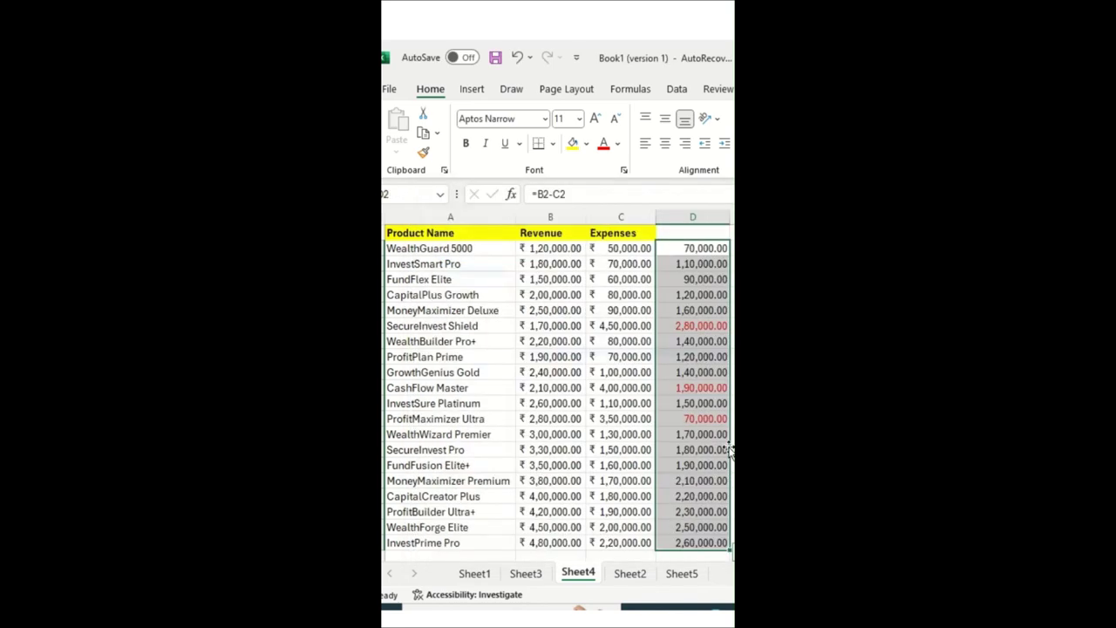
Compare the positive and negative values in column D and AutoFit the column's width
click(689, 342)
click(694, 324)
click(700, 253)
click(697, 327)
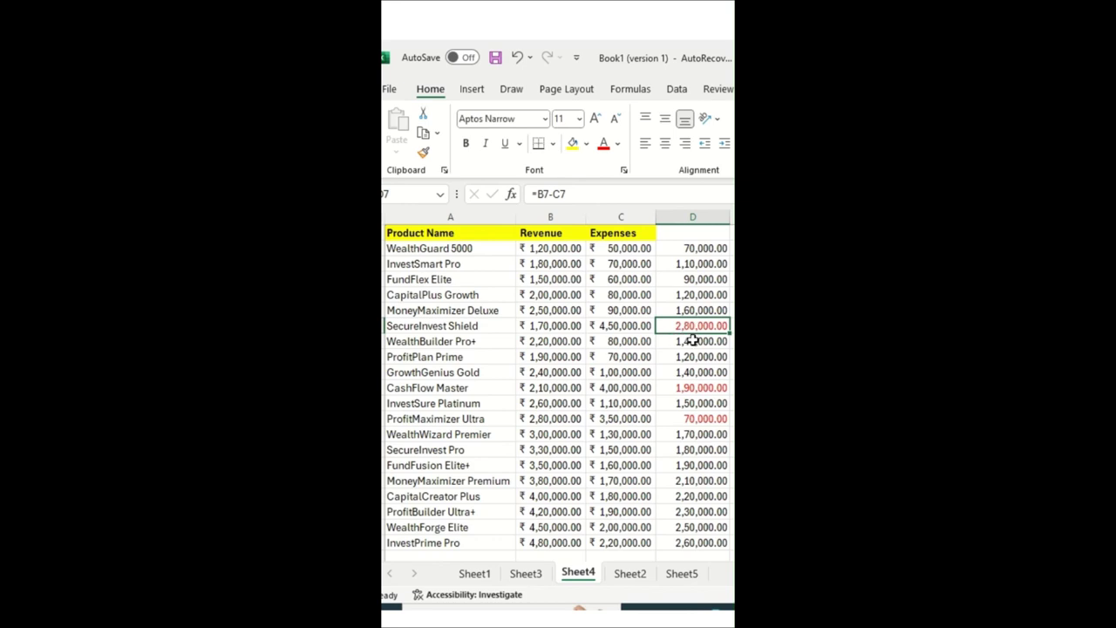
double_click(729, 215)
click(688, 385)
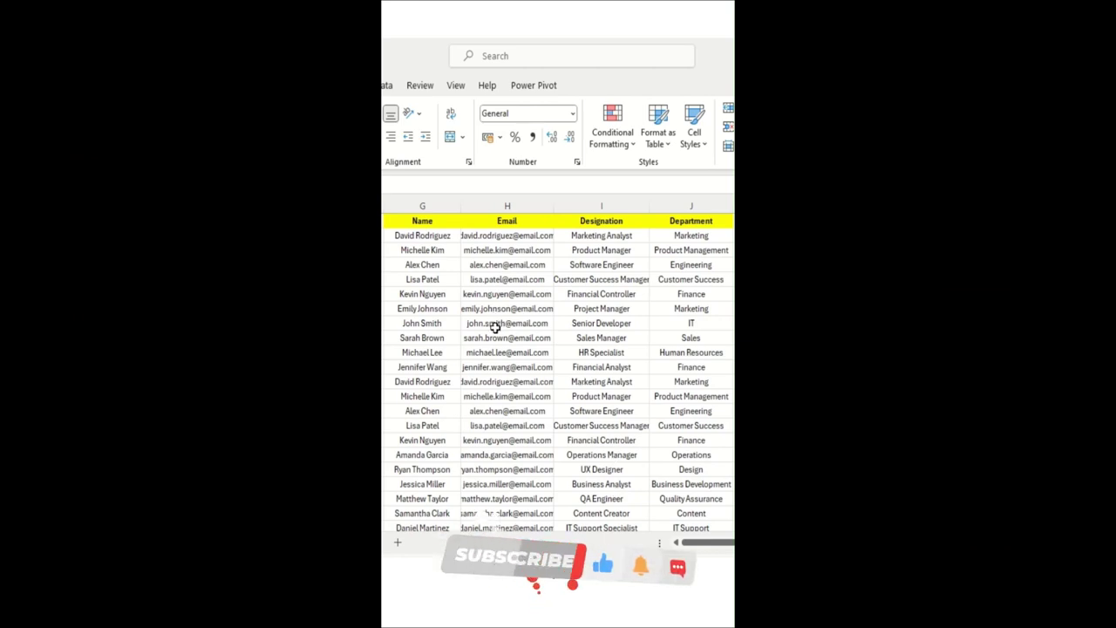
Open the Text That Contains conditional formatting rule for columns G to J, Name through Department
drag(423, 205, 723, 200)
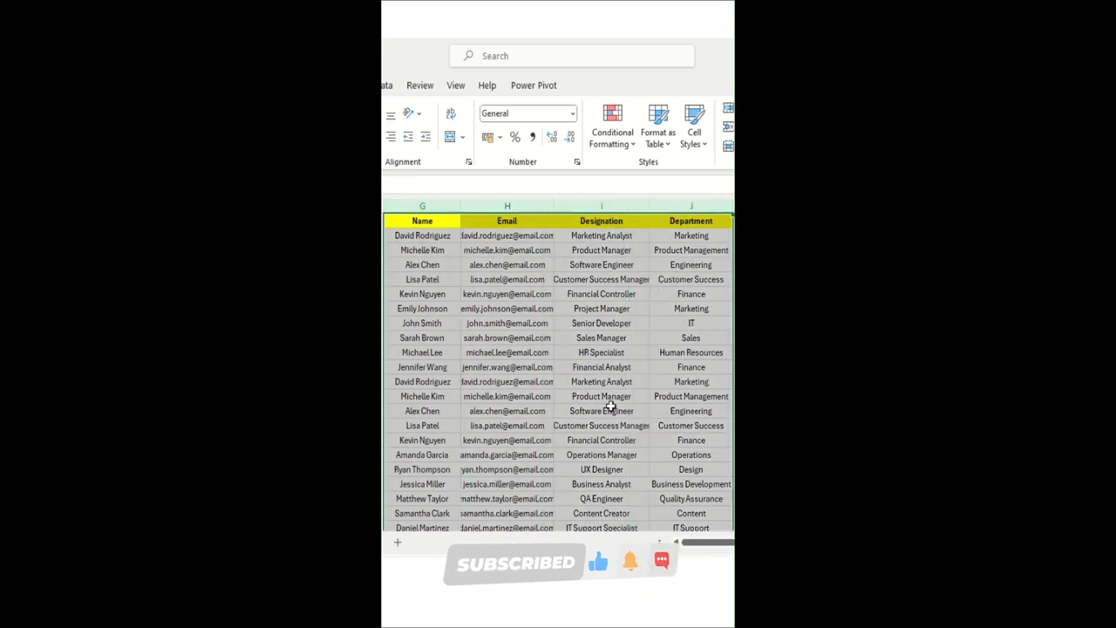
click(616, 145)
mouse_move(651, 181)
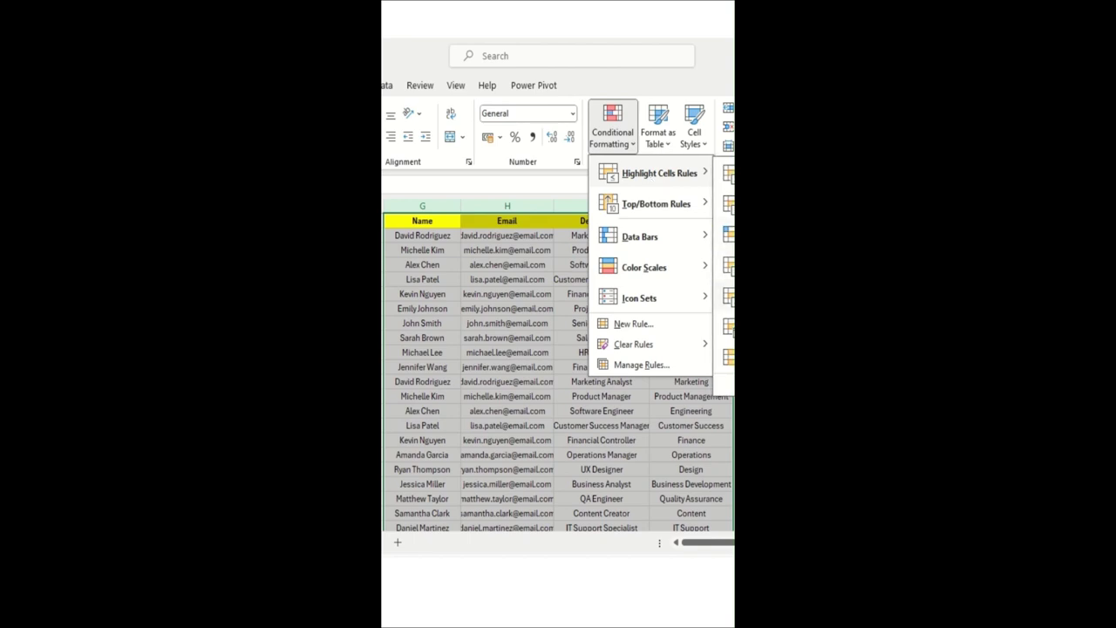
click(731, 296)
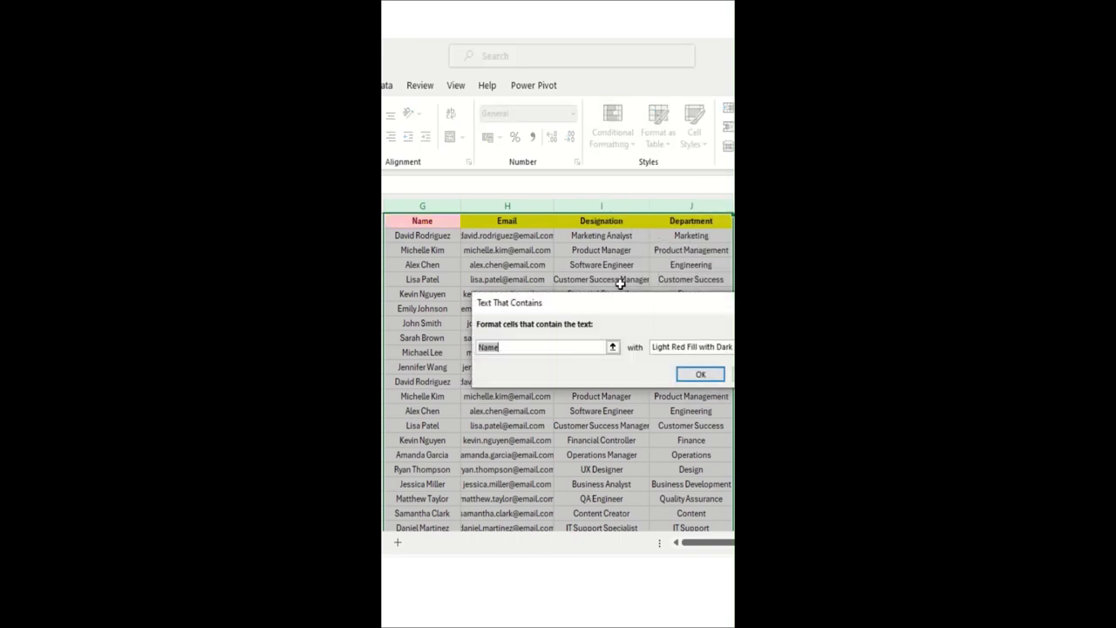
drag(600, 307, 495, 252)
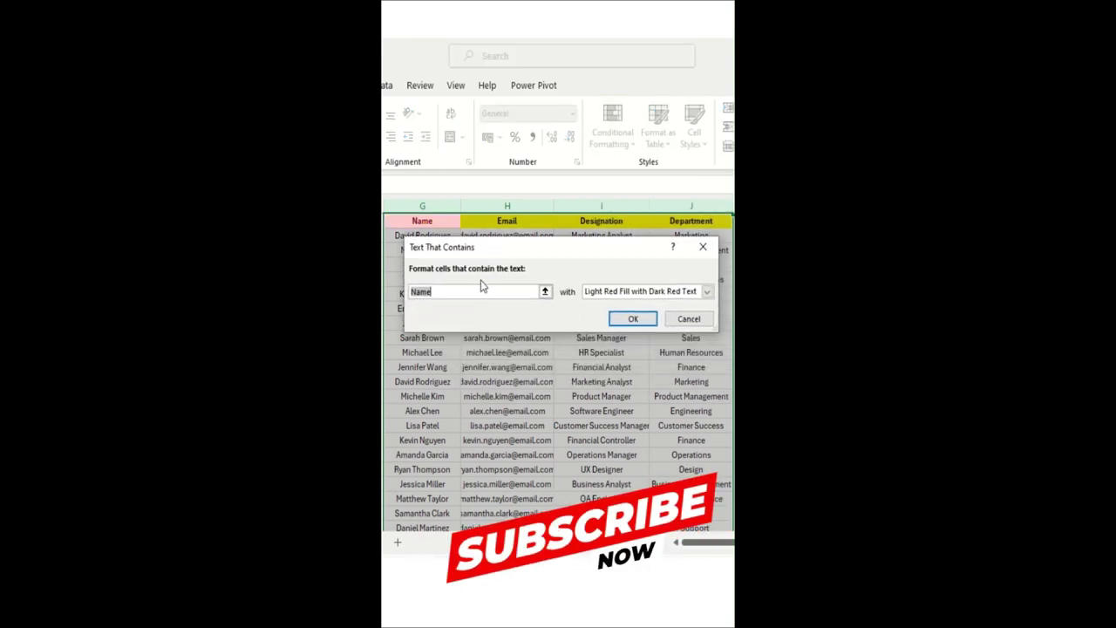
Try the rule with an employee's surname and examine the highlighted cells in the Name and Email columns
text(Patel)
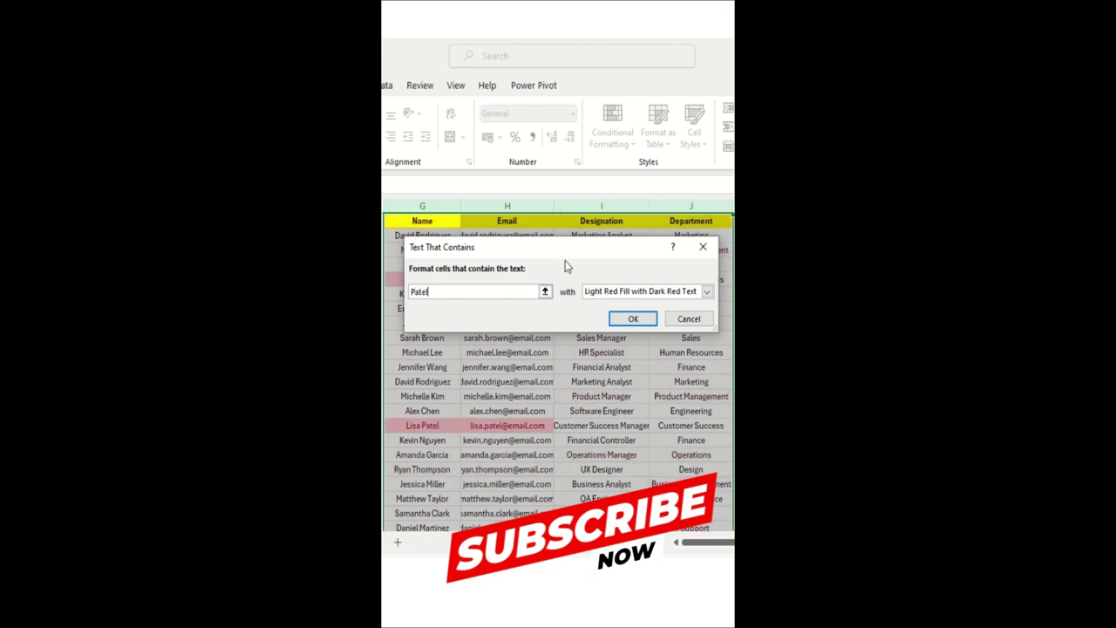
drag(567, 254, 659, 242)
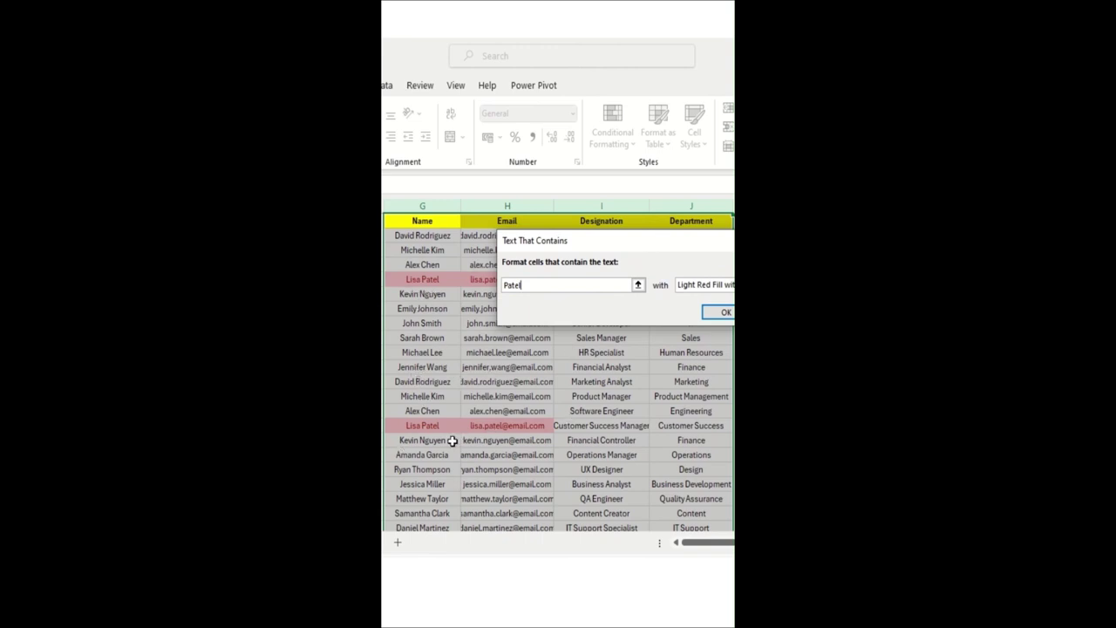
drag(597, 248, 515, 332)
Set the rule to format cells containing Manager with Light Red Fill with Dark Red Text
double_click(438, 370)
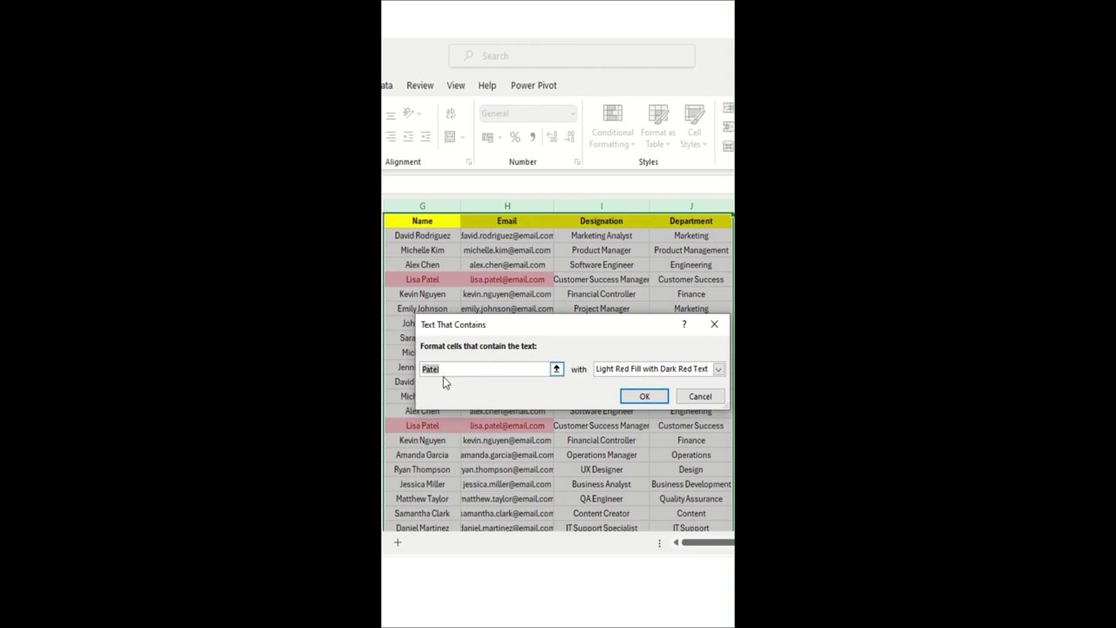
text(Manager)
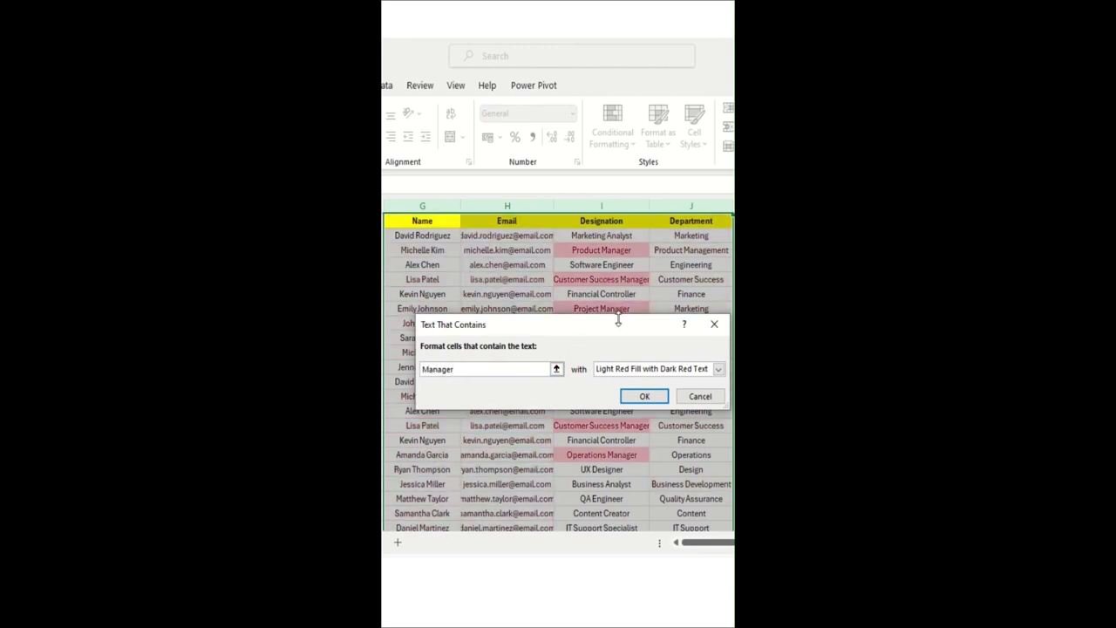
drag(619, 331, 613, 154)
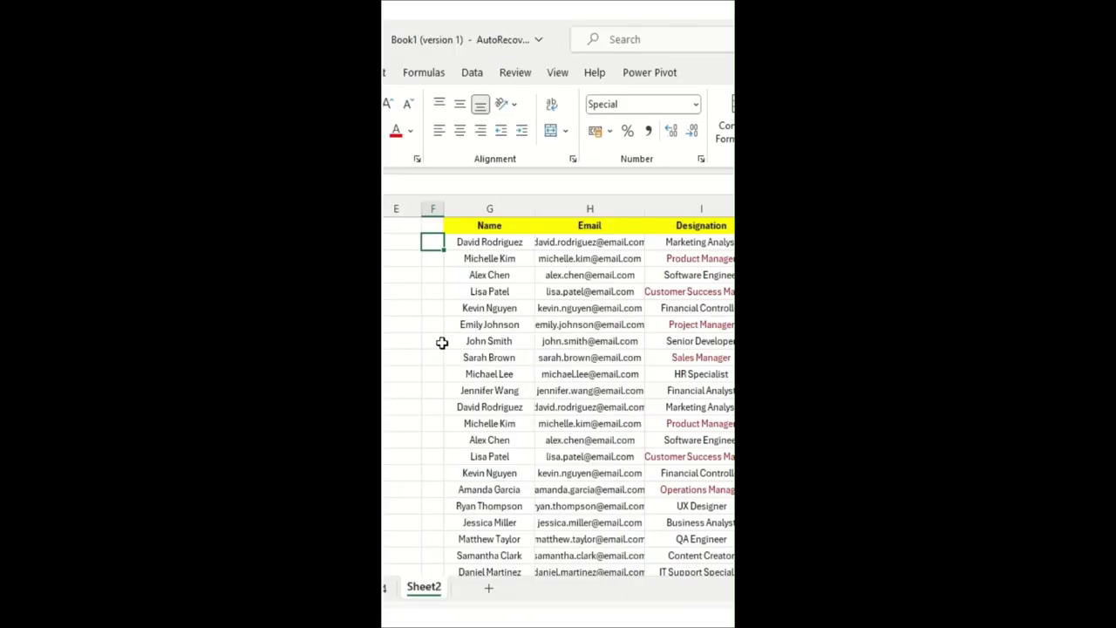
Enter 001 and 002 with a leading apostrophe beside the first two names in column F, and clear the column
text('001)
key(Return)
text('002)
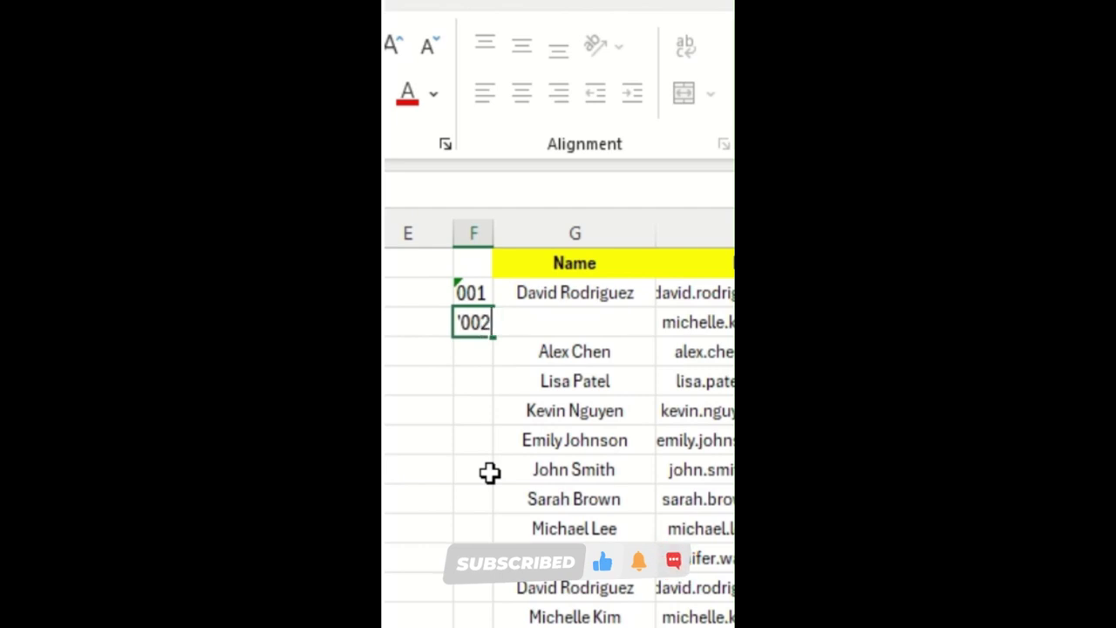
key(Return)
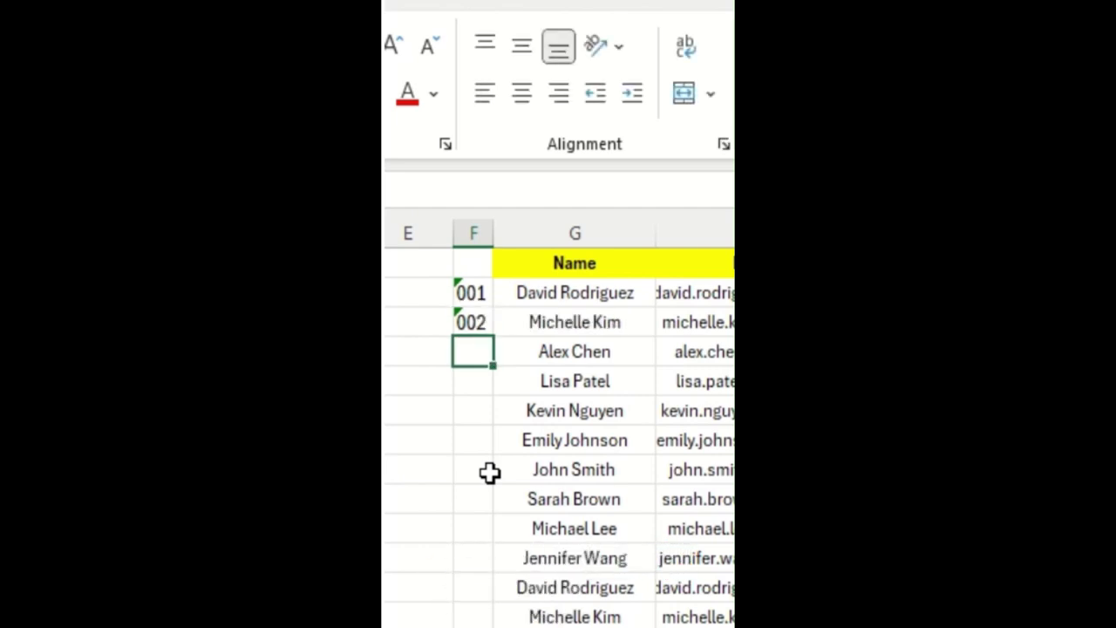
click(472, 230)
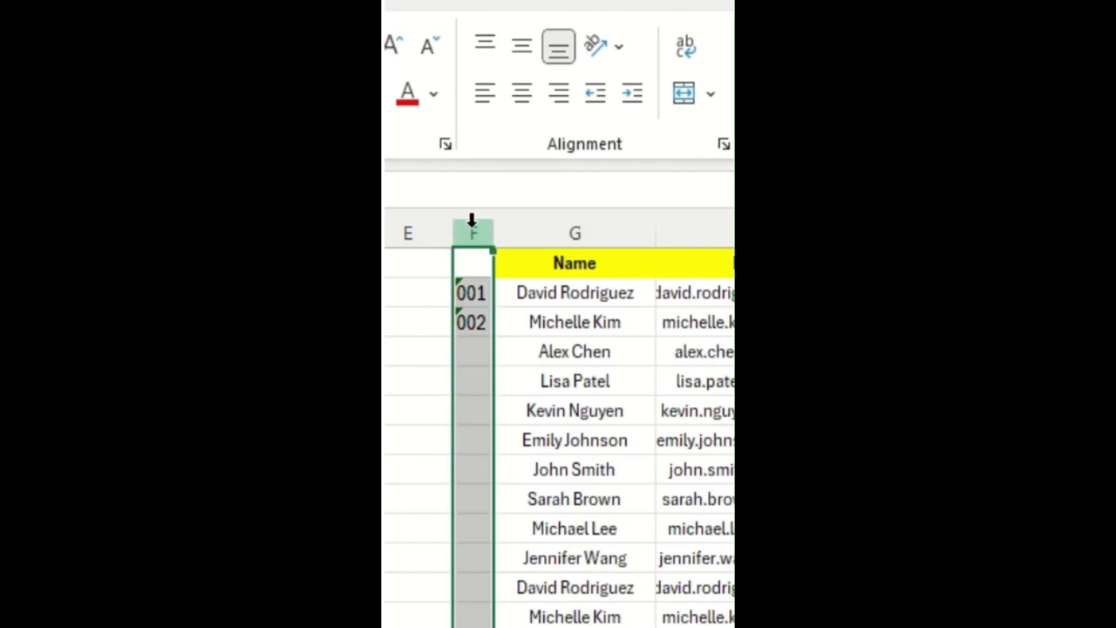
key(Delete)
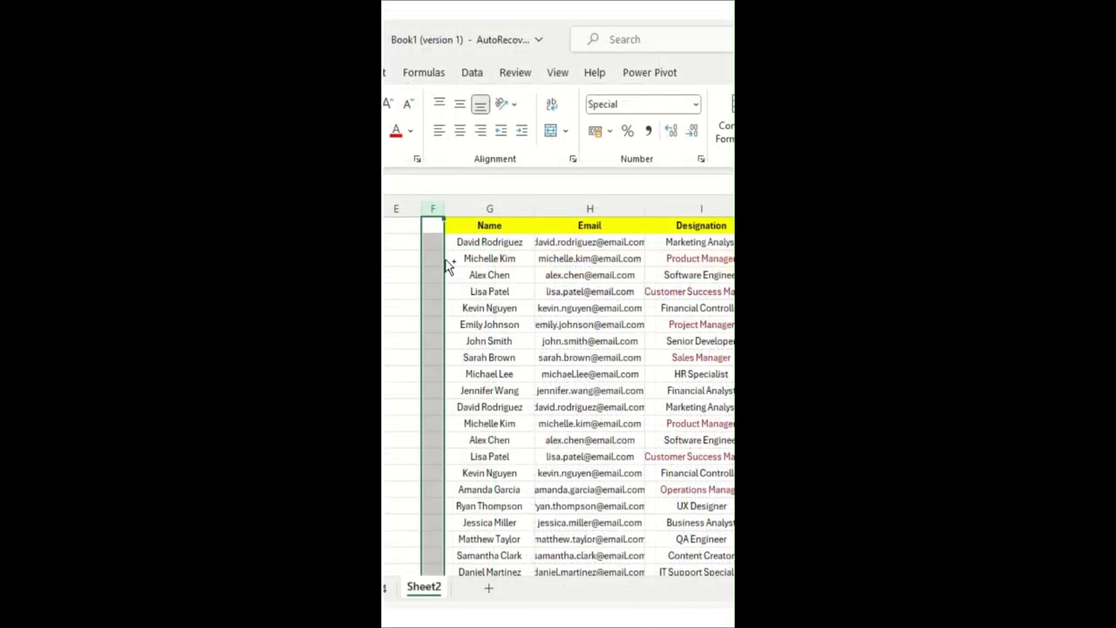
Apply the custom number format 000 to column F
key(ctrl+1)
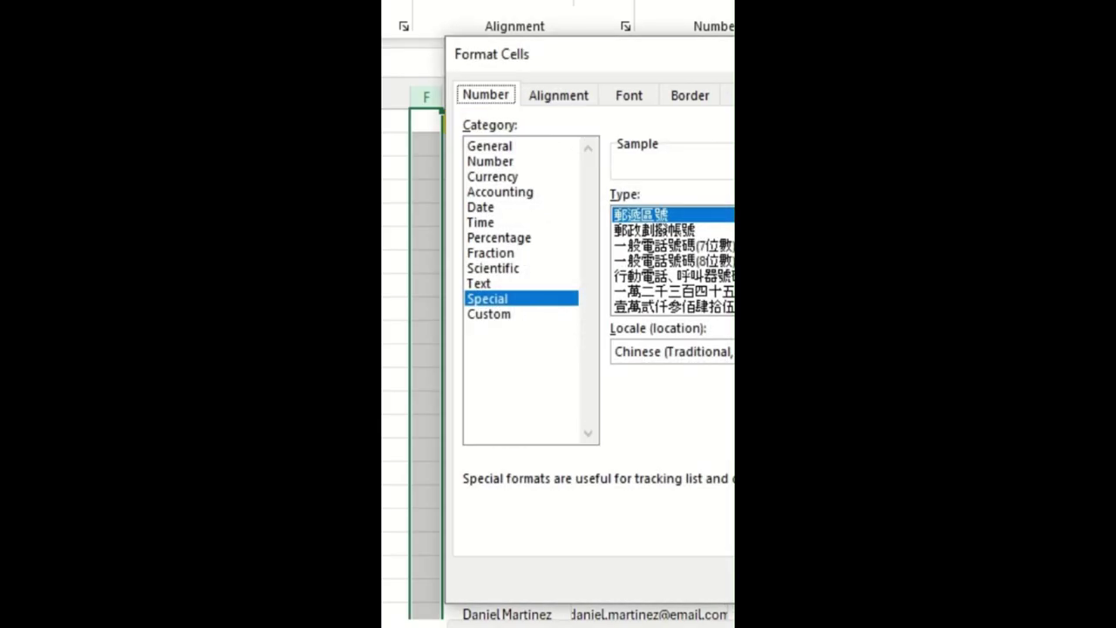
click(506, 315)
click(642, 216)
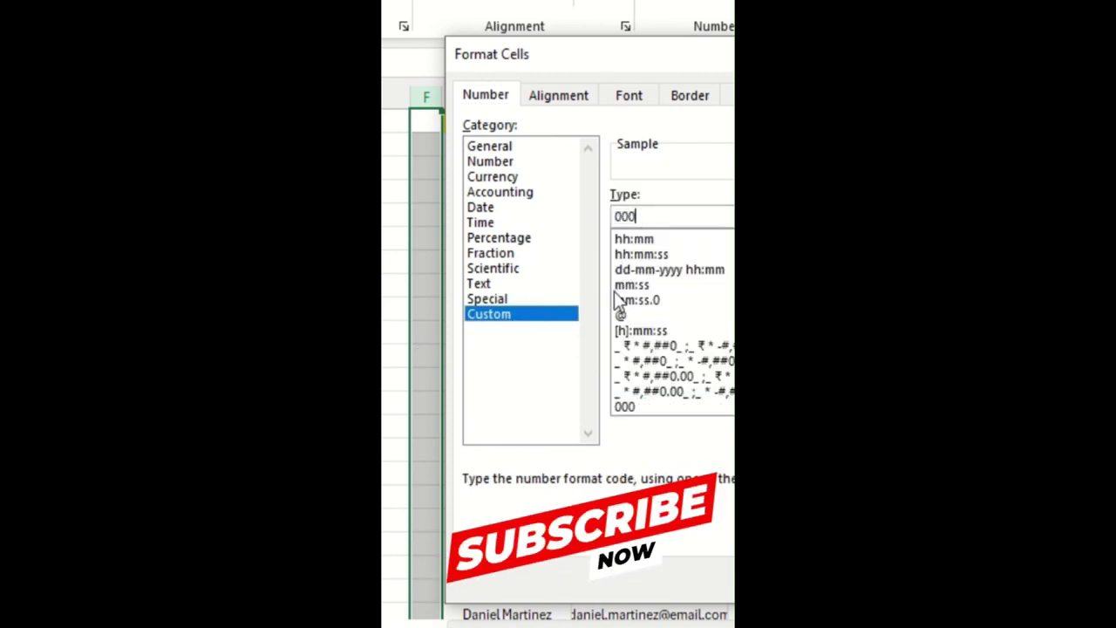
key(Return)
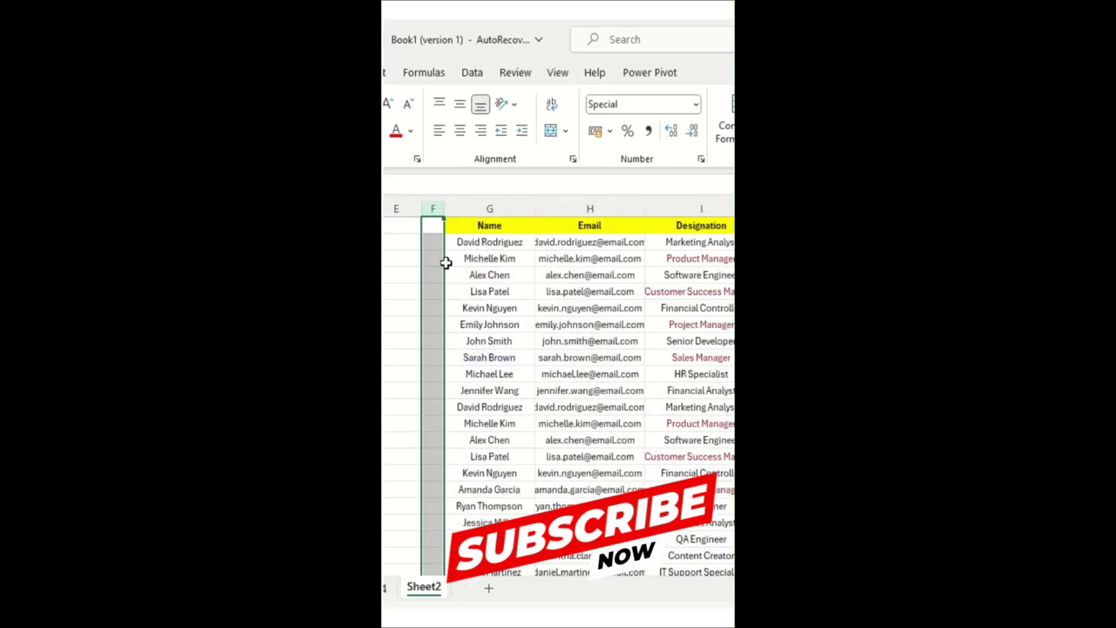
Enter 1, 2 and 3 beside the first three names in column F, and 9 further down
click(432, 142)
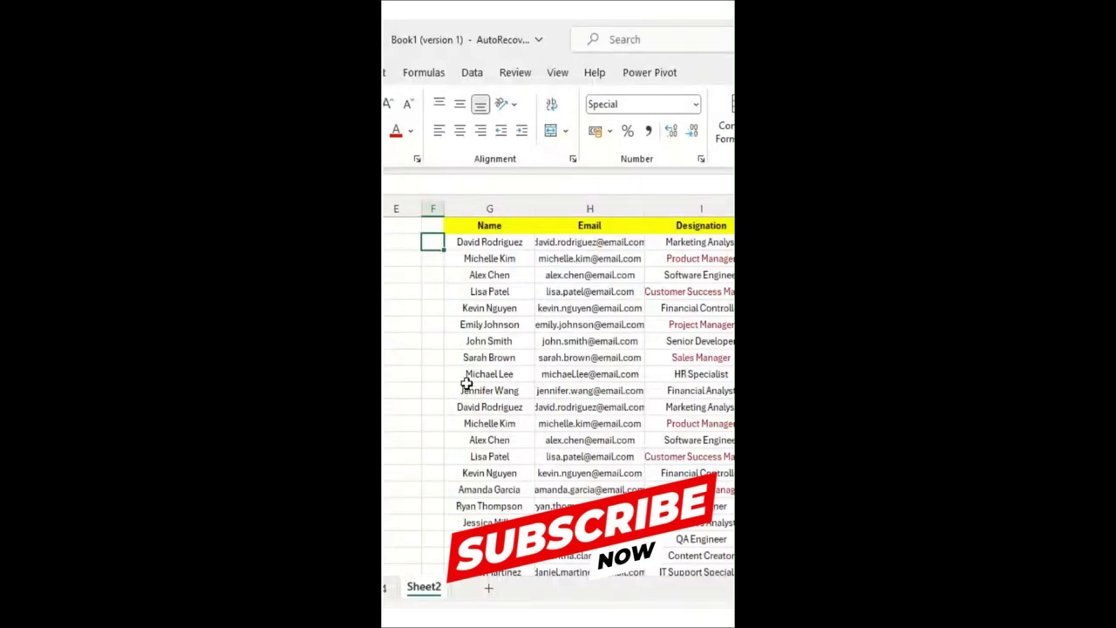
text(1)
key(Return)
text(2)
key(Return)
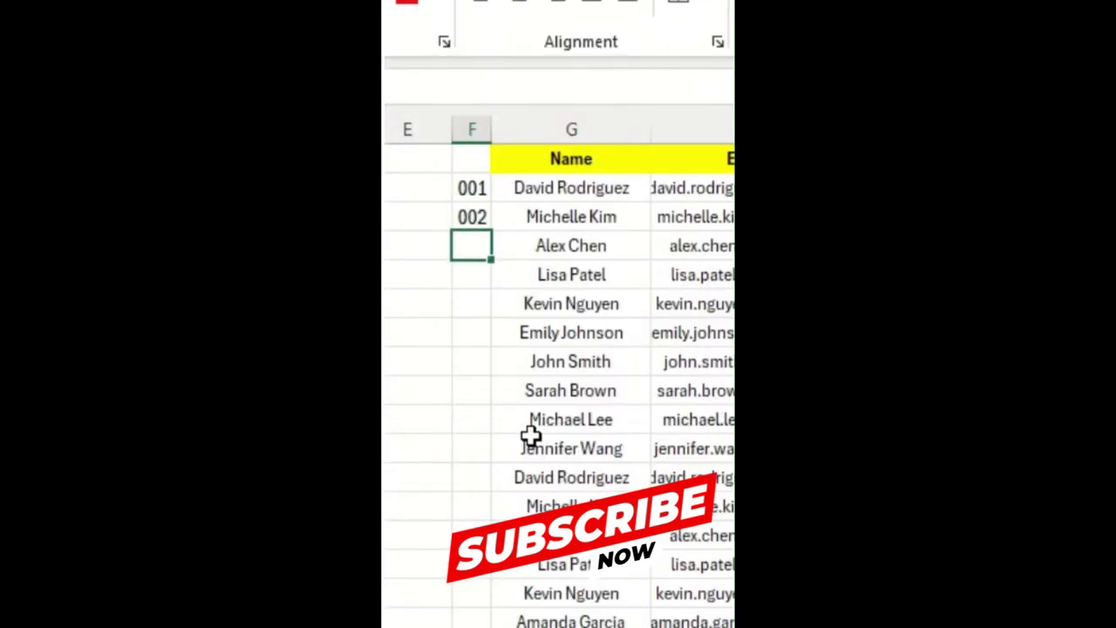
text(3)
key(Return)
key(Down)
text(9)
key(Return)
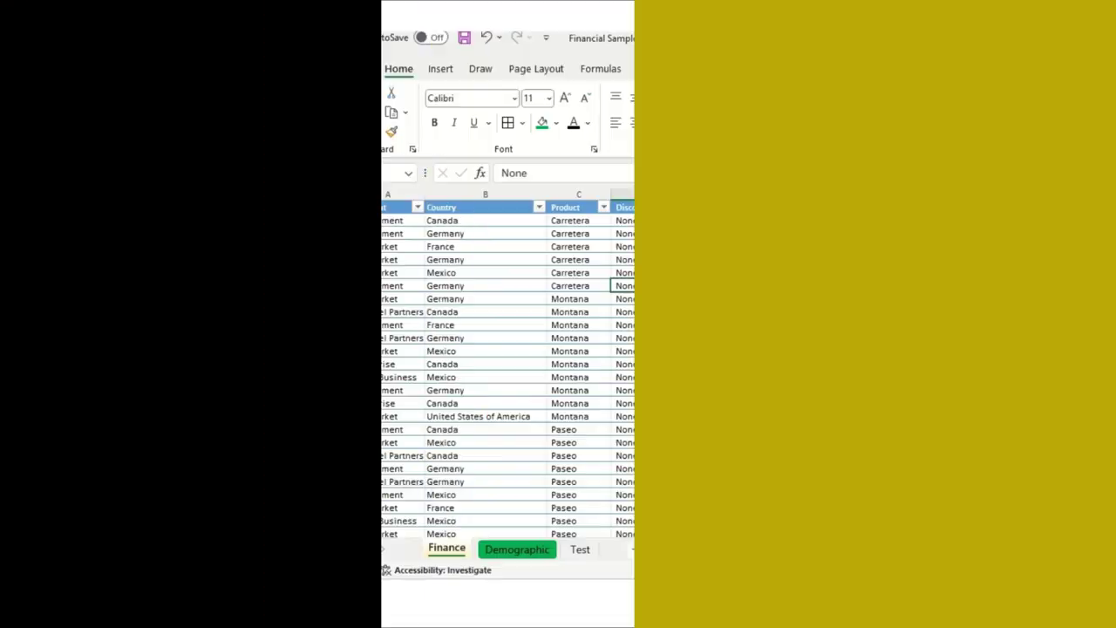
Insert a blank worksheet after Finance in the Financial Sample workbook and rename it new
key(shift+F11)
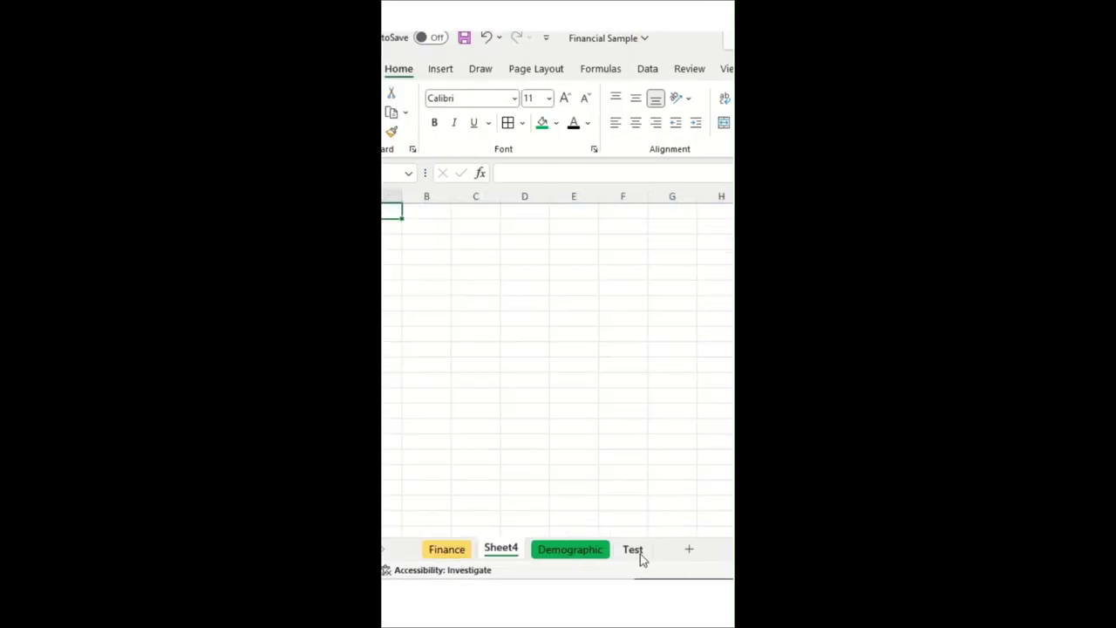
double_click(502, 549)
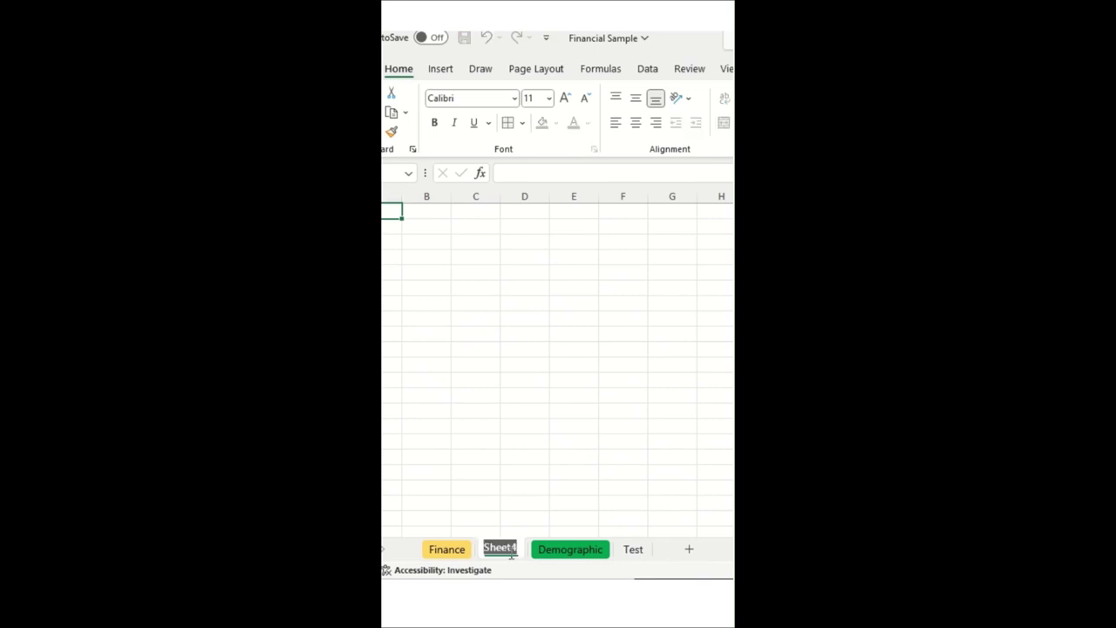
text(new)
click(528, 443)
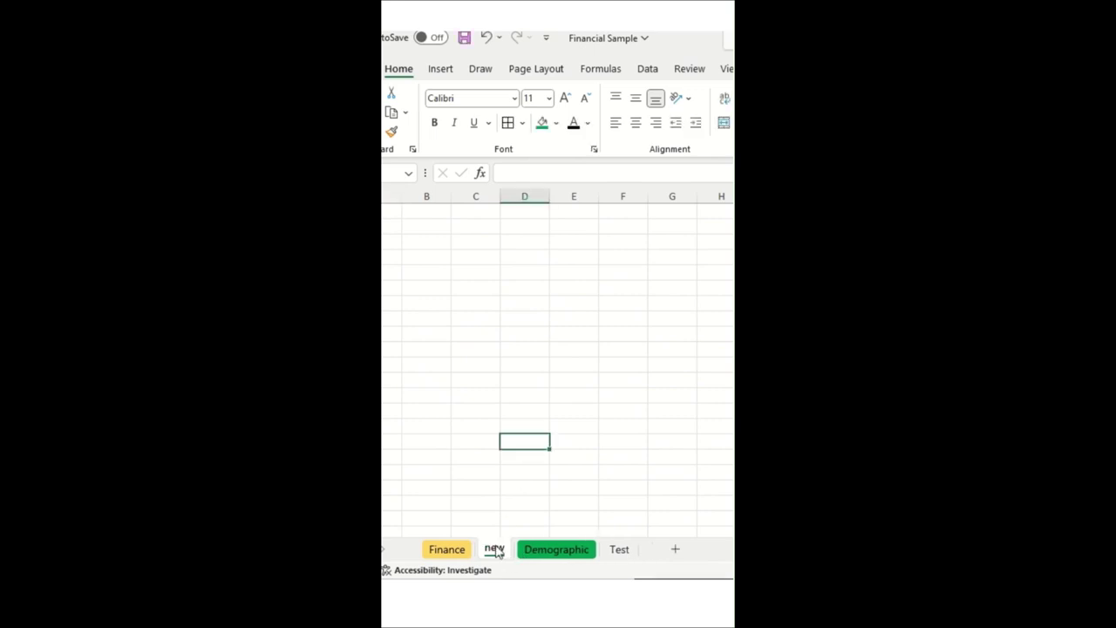
right_click(495, 551)
mouse_move(548, 441)
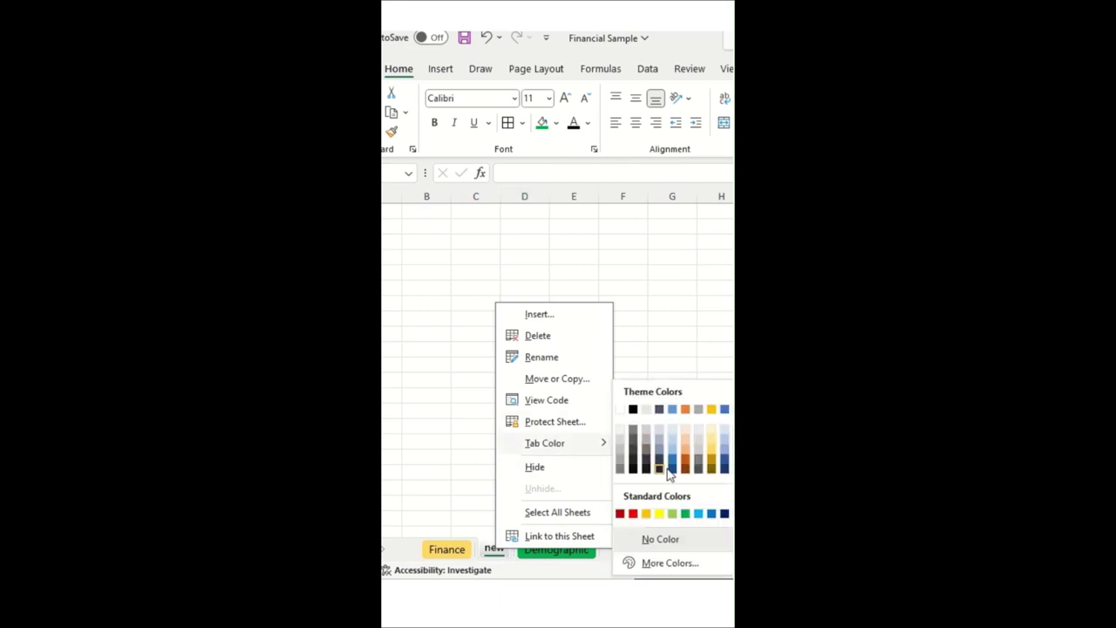
click(462, 441)
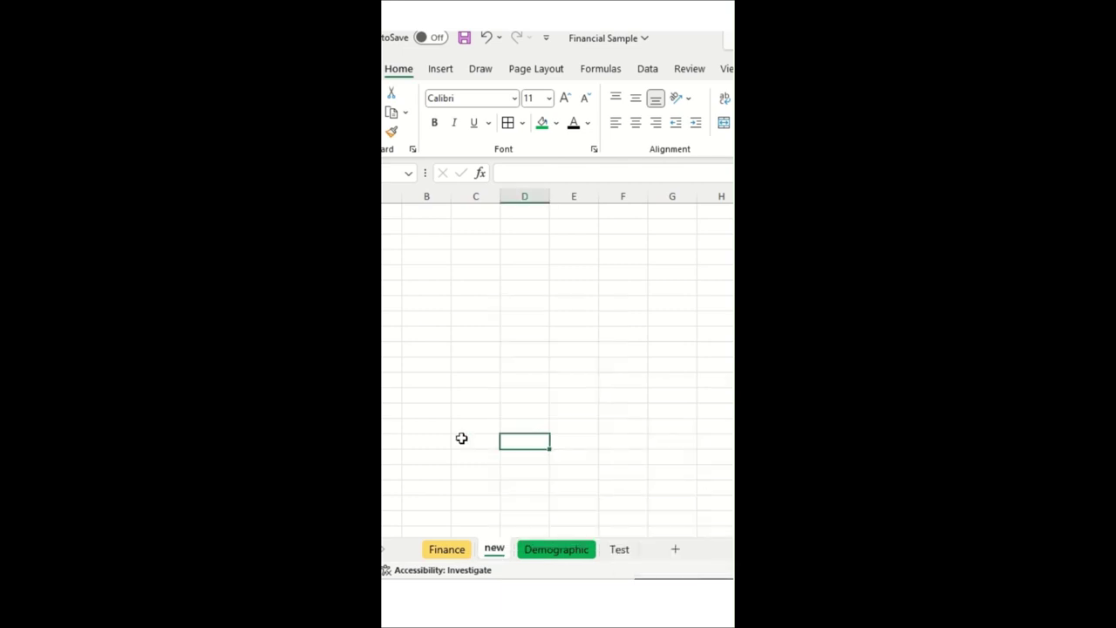
Move the sheet named new to the end of the workbook without creating a copy
right_click(494, 554)
click(571, 380)
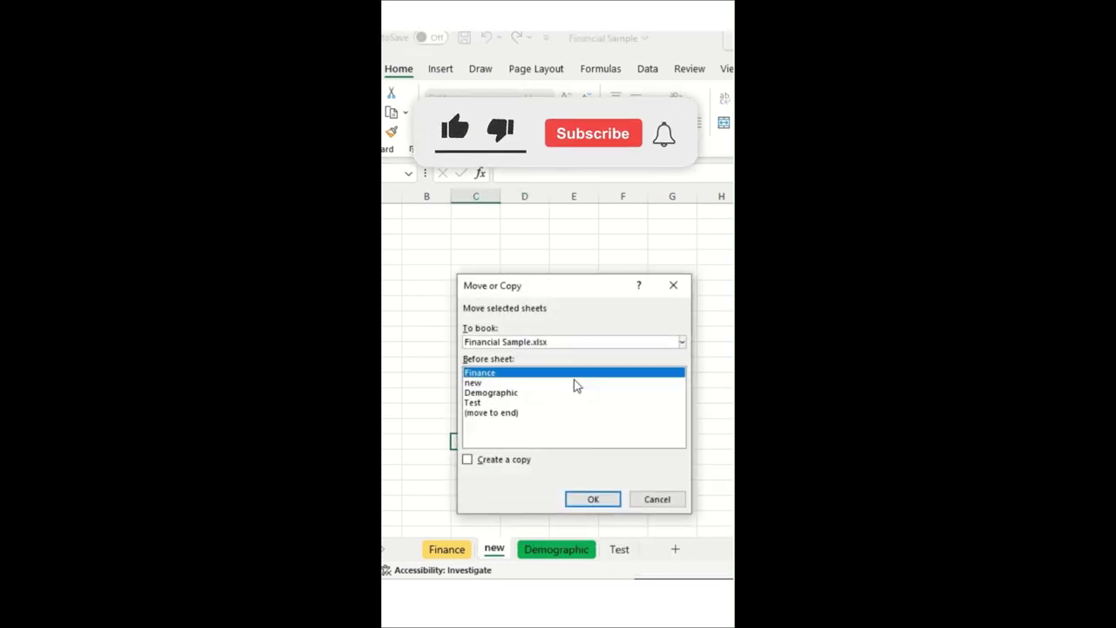
click(496, 463)
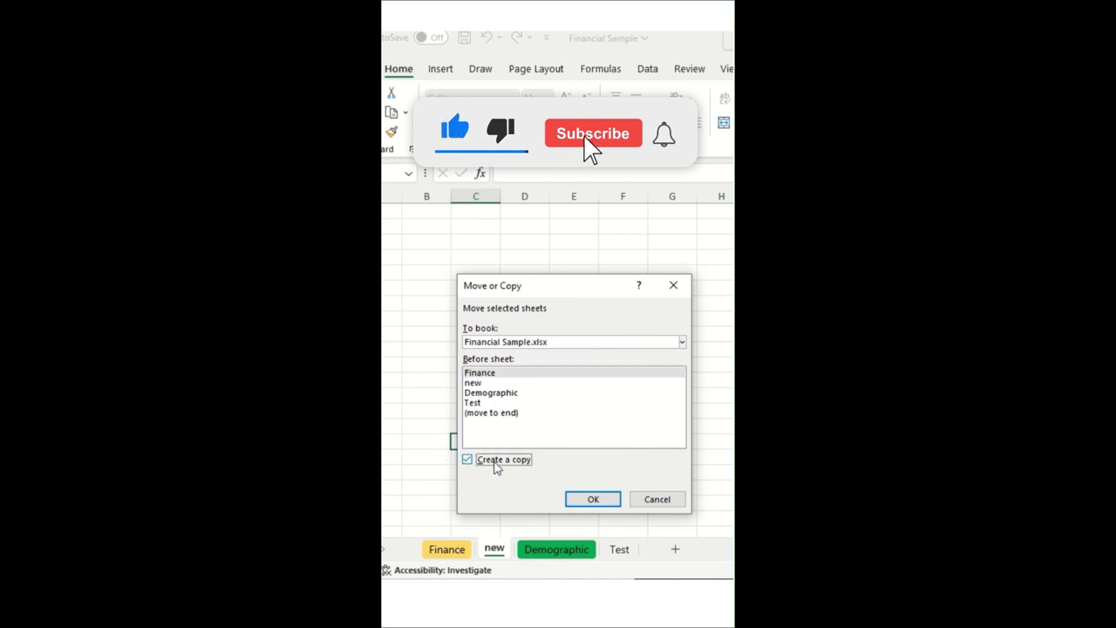
click(504, 413)
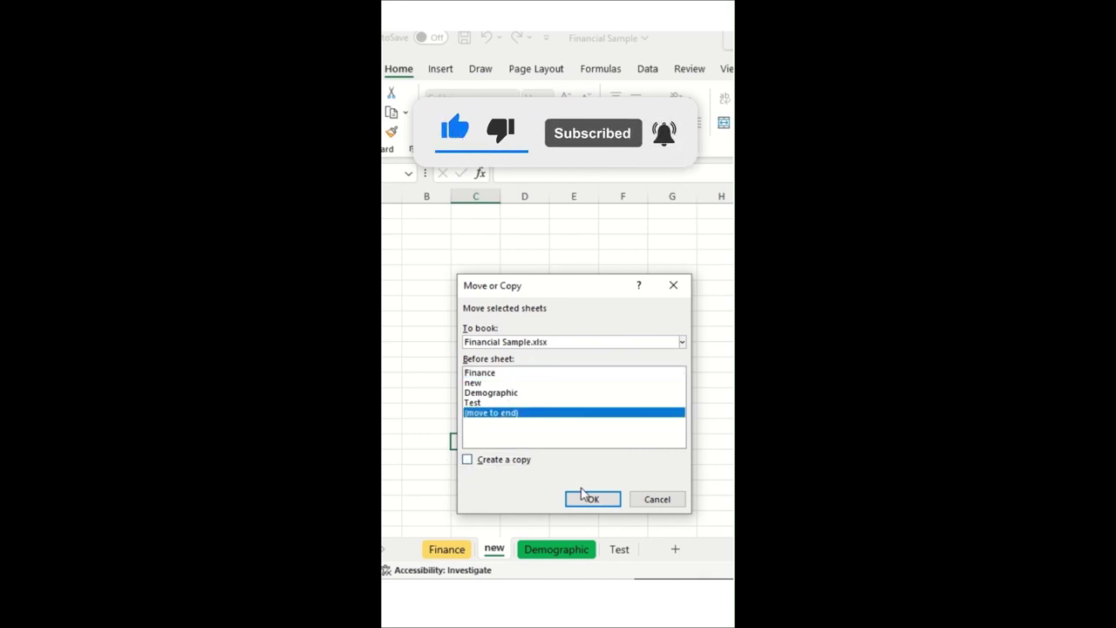
click(594, 499)
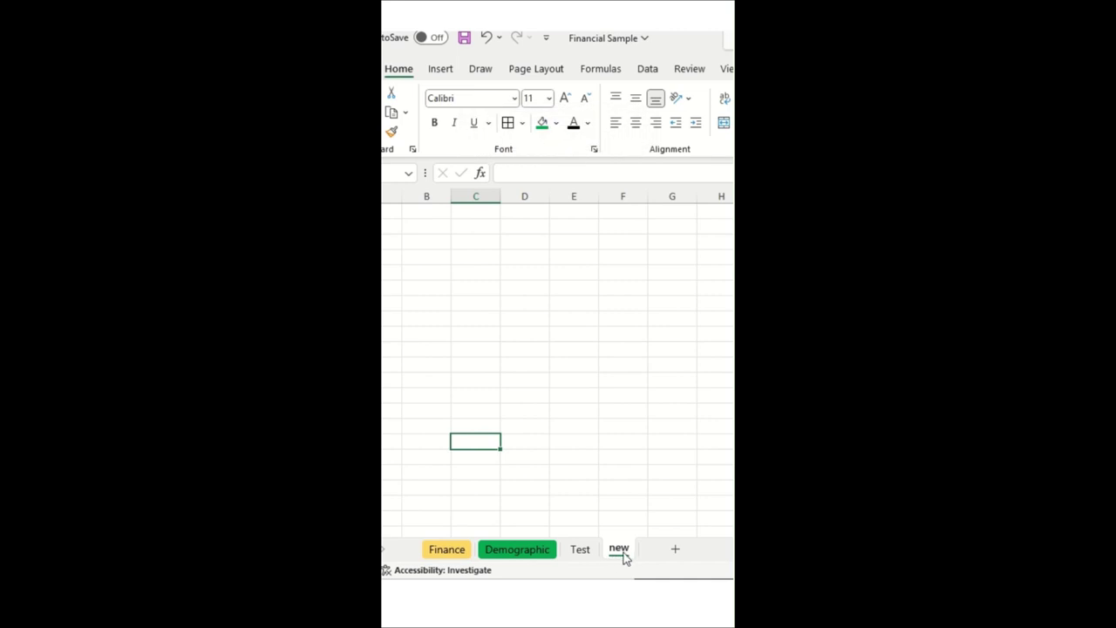
Delete the sheet named new and insert a blank worksheet before the Test sheet
right_click(629, 542)
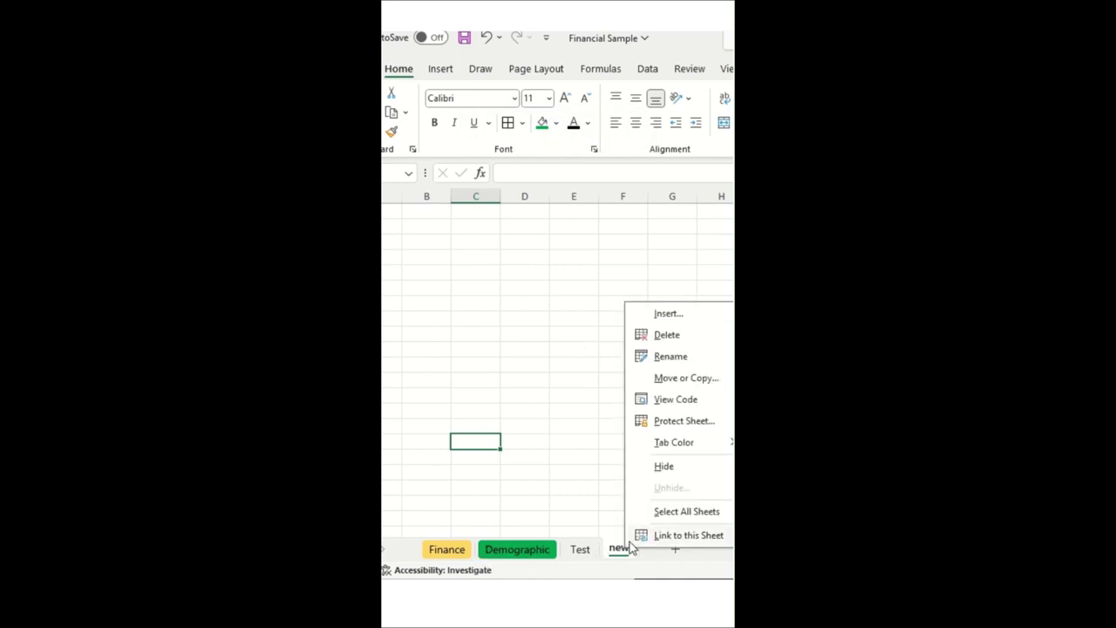
click(671, 340)
right_click(583, 556)
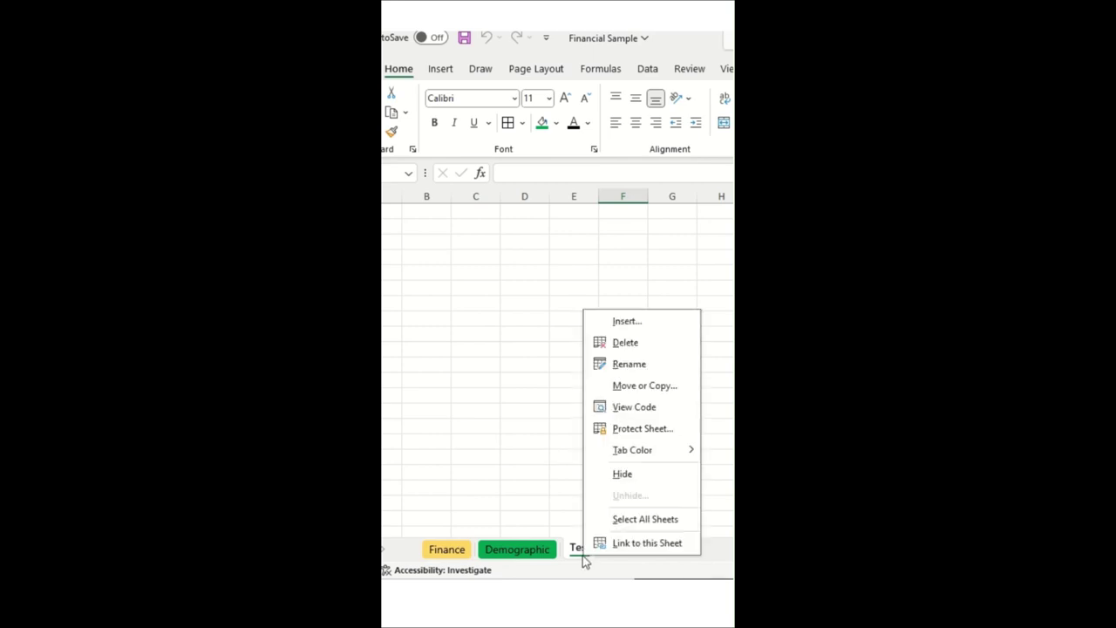
click(637, 329)
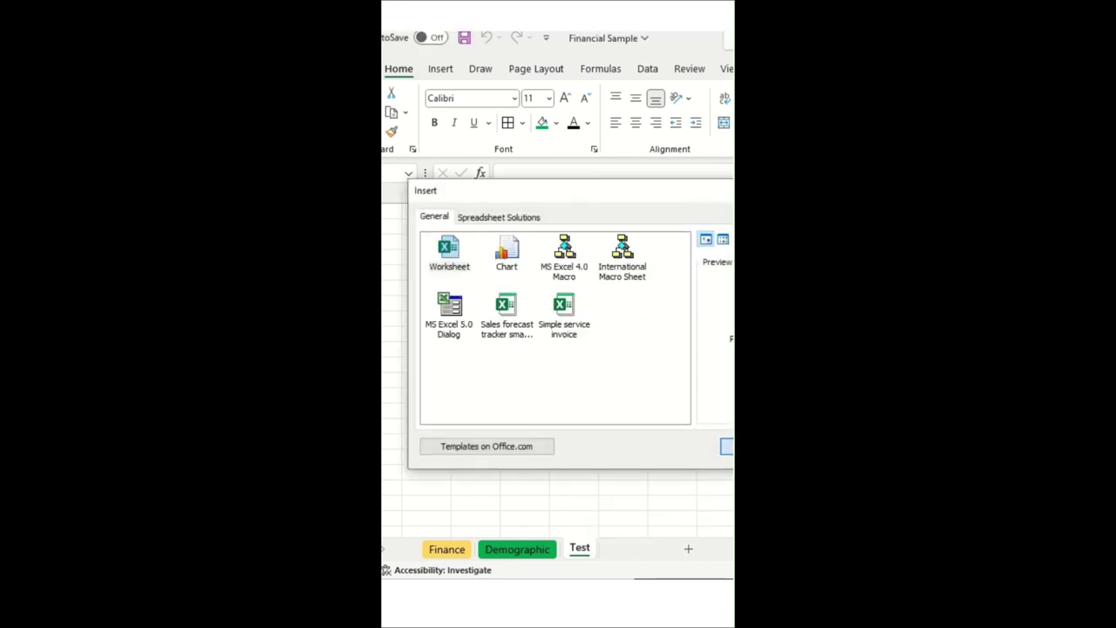
key(Return)
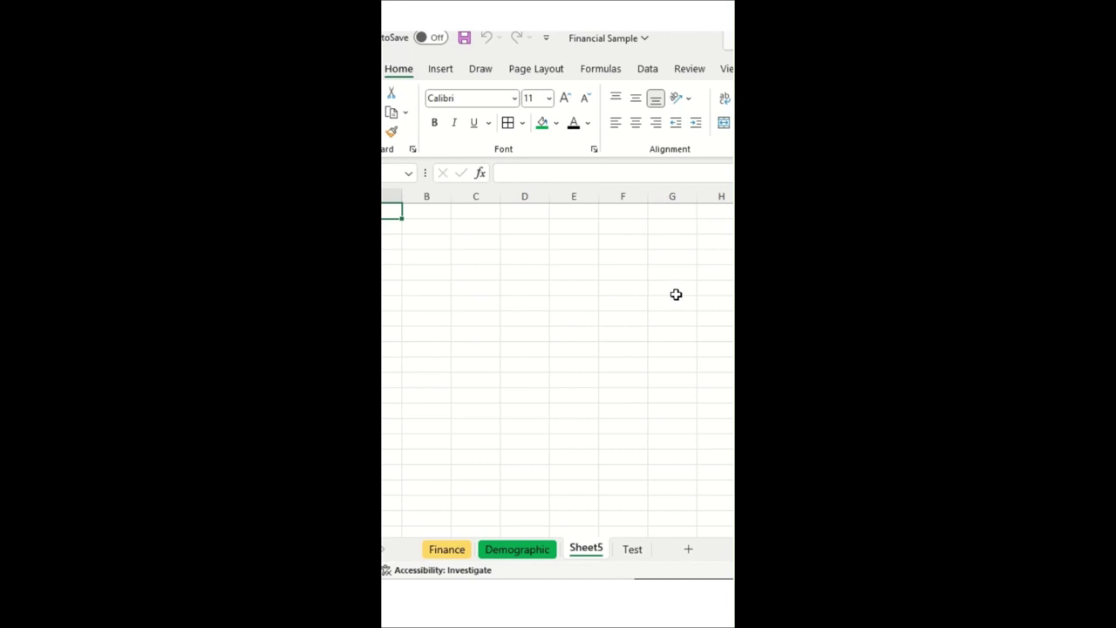
In the Book1 window, insert a sheet and delete a sheet using the Cells commands
key(alt+Tab)
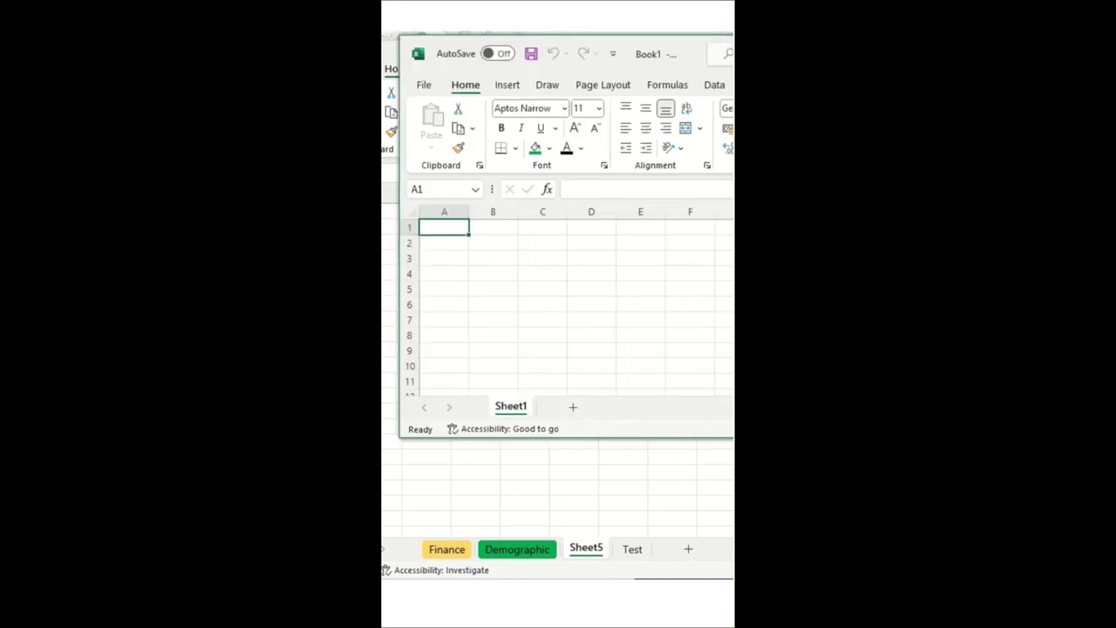
drag(964, 55, 535, 90)
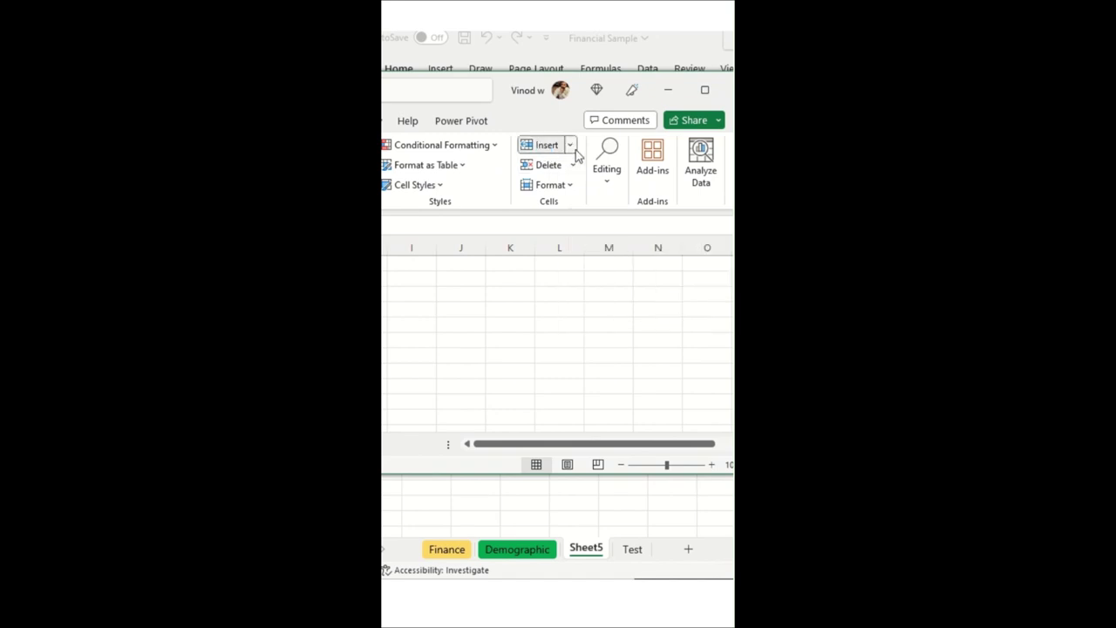
click(571, 146)
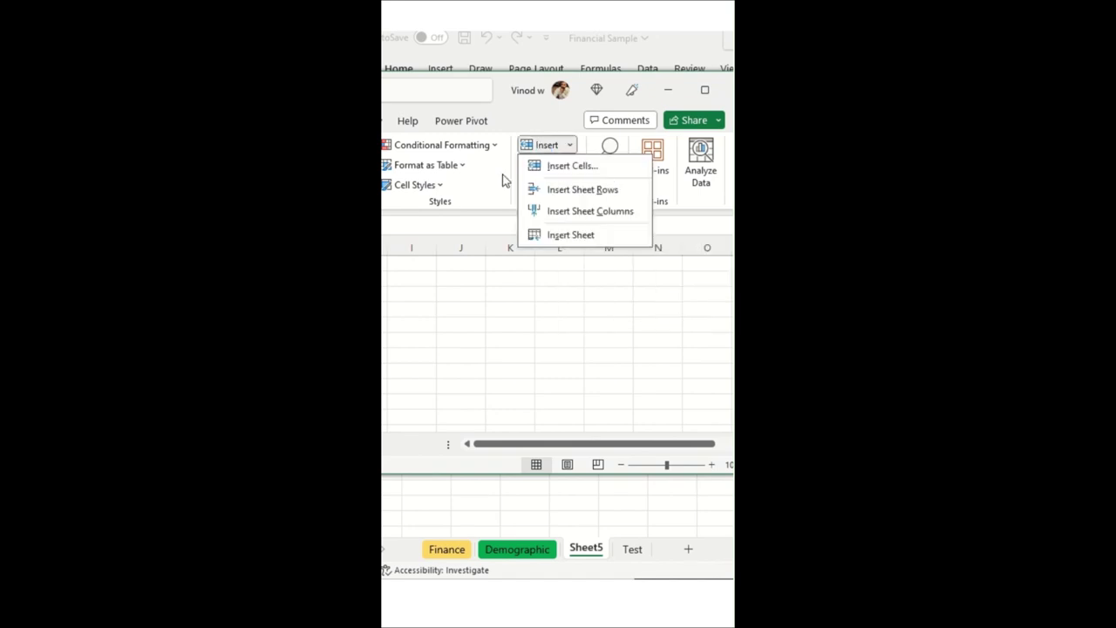
click(586, 235)
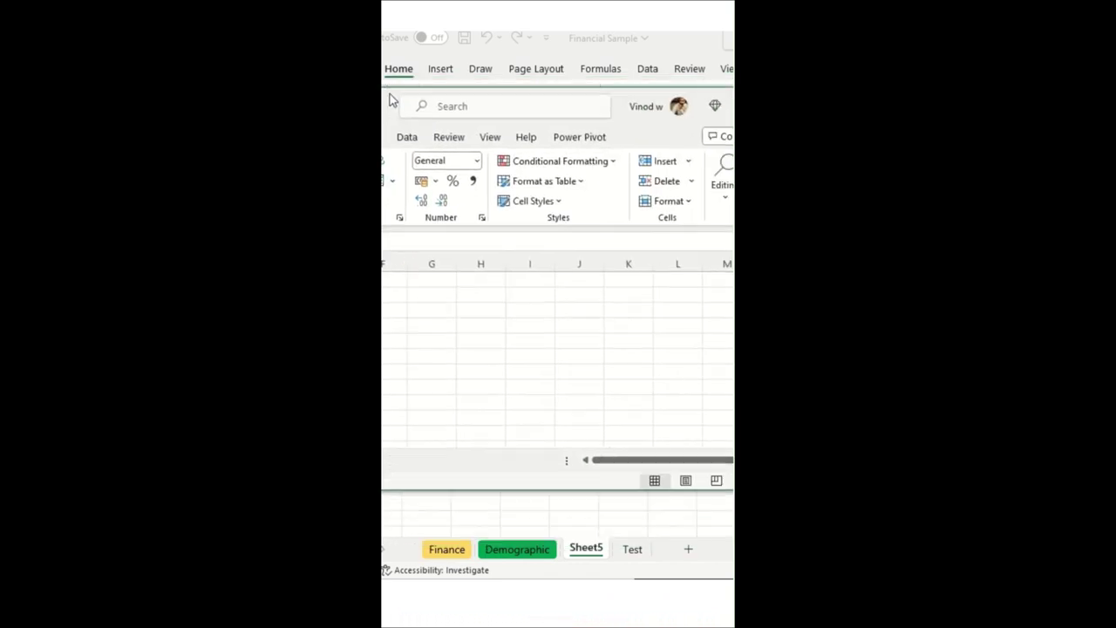
click(690, 181)
click(705, 277)
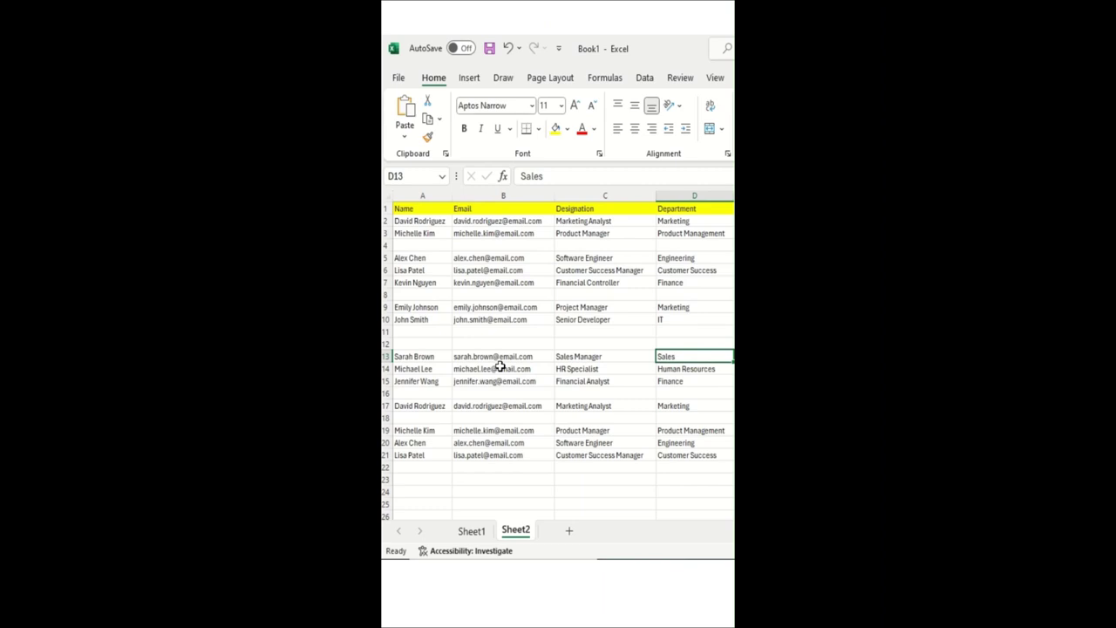
Delete the blank rows 4, 7 and 9 between the employee records on Sheet2 one at a time
click(384, 246)
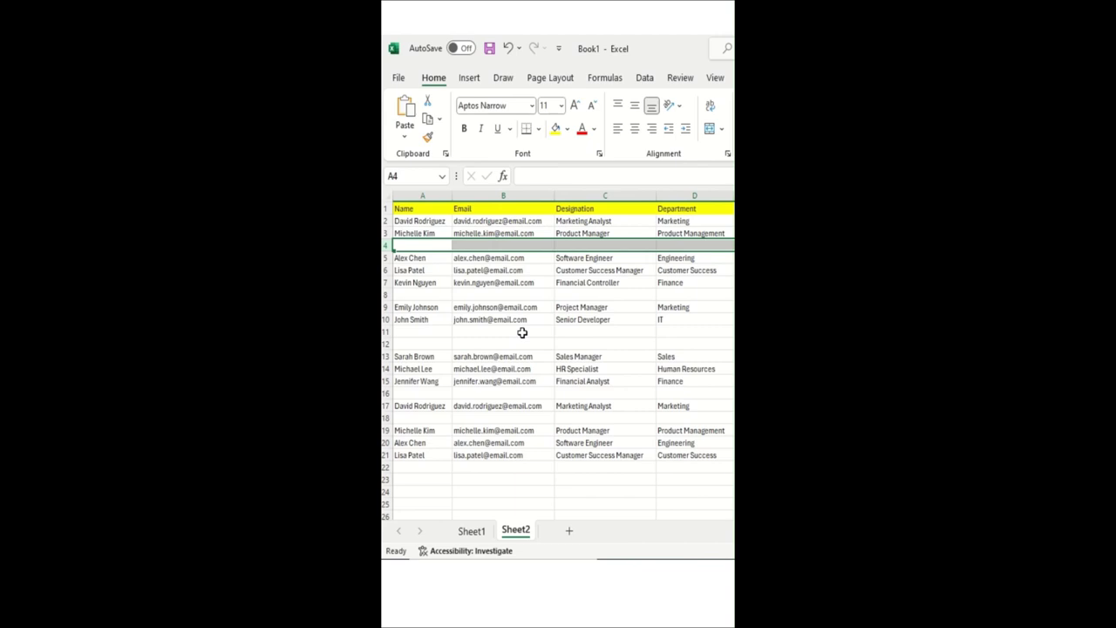
key(ctrl+minus)
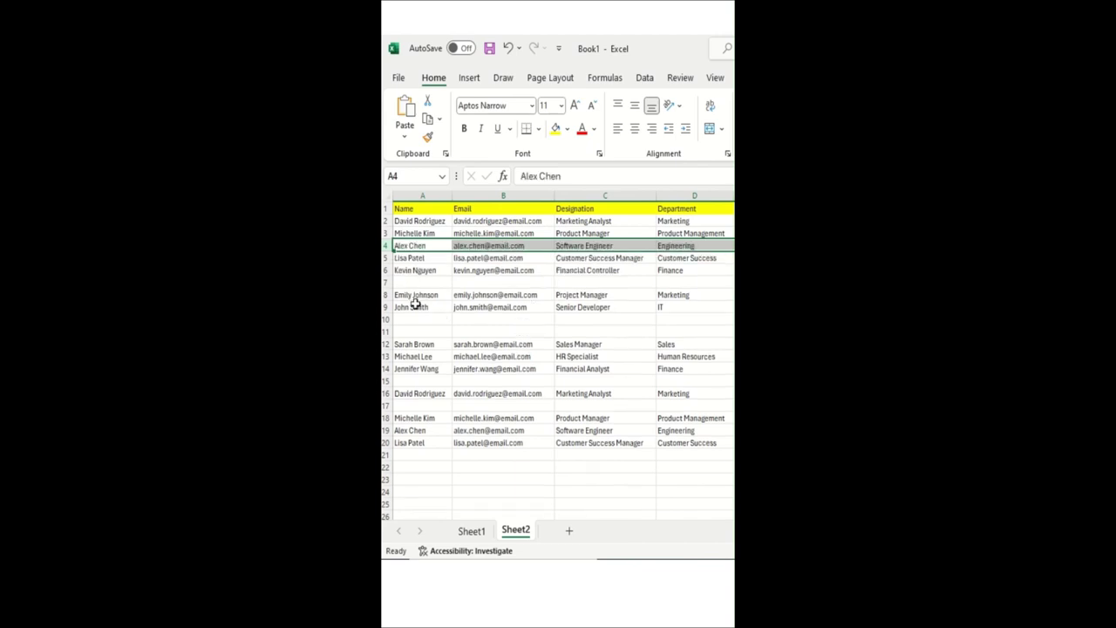
click(383, 282)
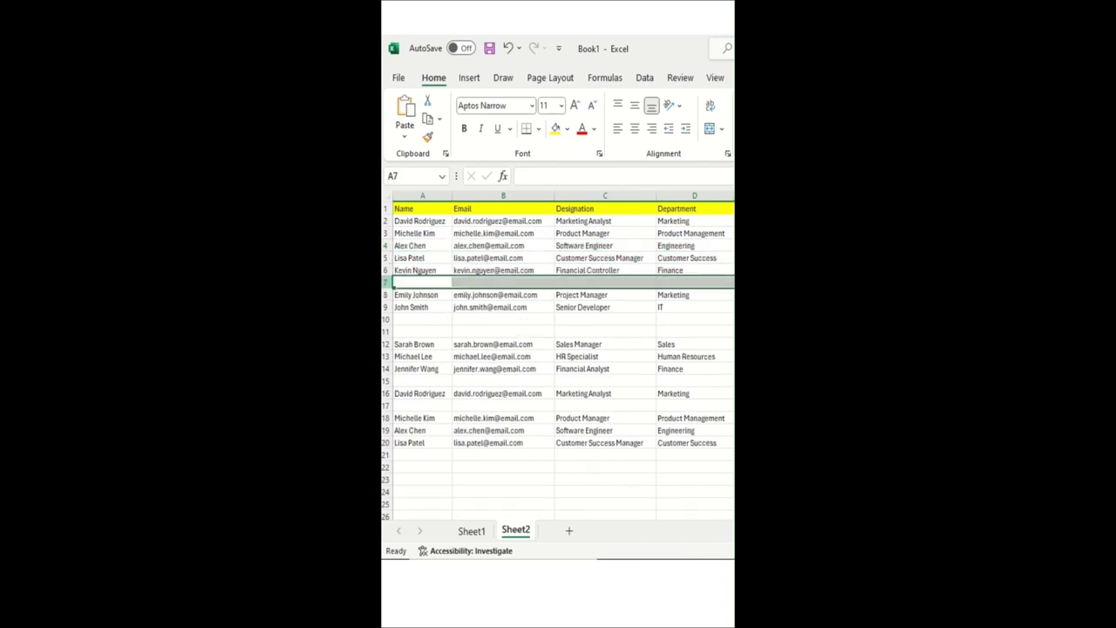
key(ctrl+minus)
click(384, 307)
key(ctrl+minus)
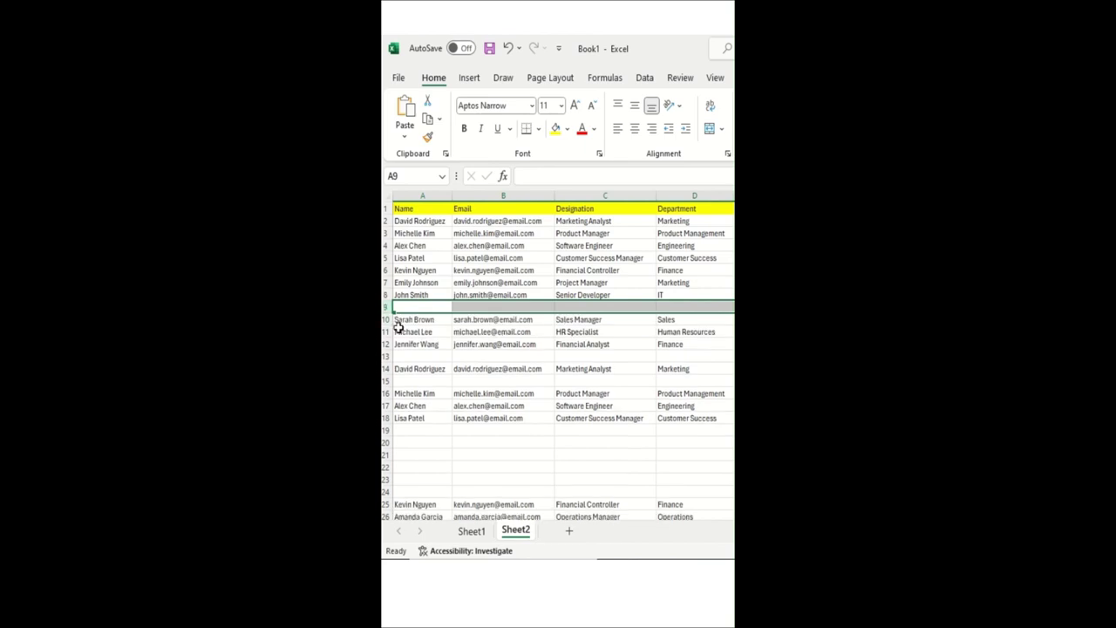
Undo the three blank row deletions
key(ctrl+z)
key(ctrl+z)
key(ctrl+z)
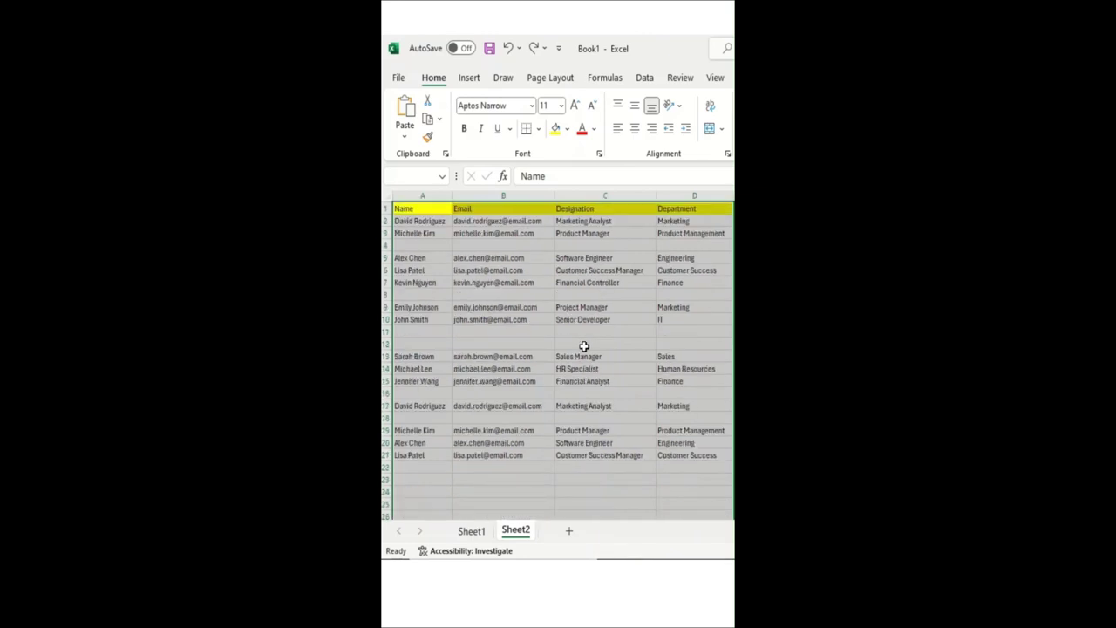
Select all blank cells on Sheet2 using Go To Special with the Blanks option, and check the selection down to the last record
key(ctrl+g)
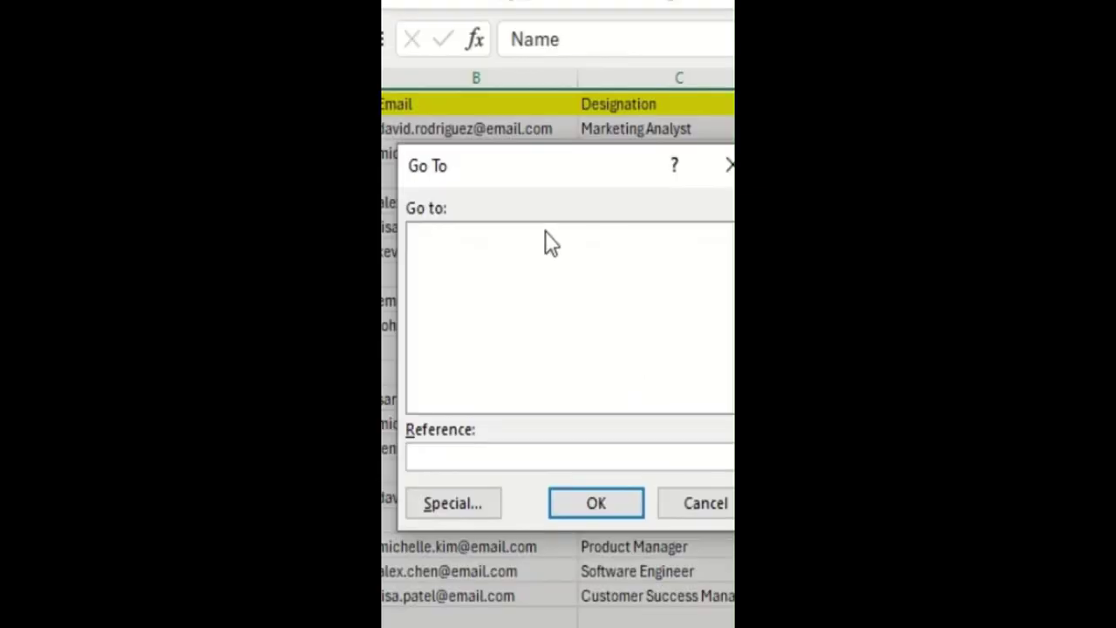
click(493, 409)
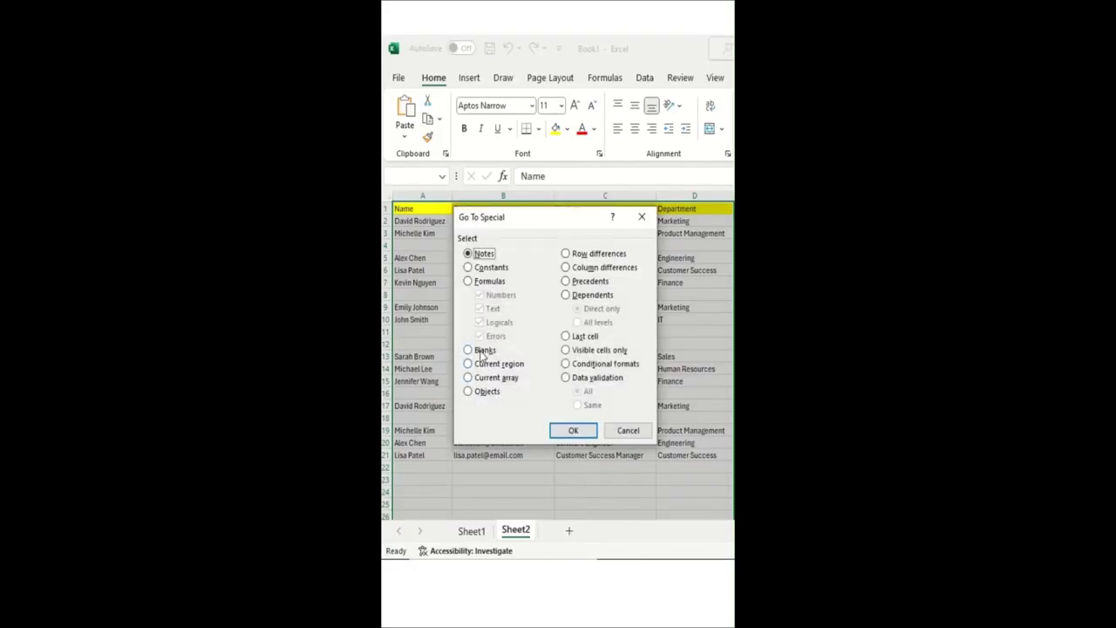
click(481, 350)
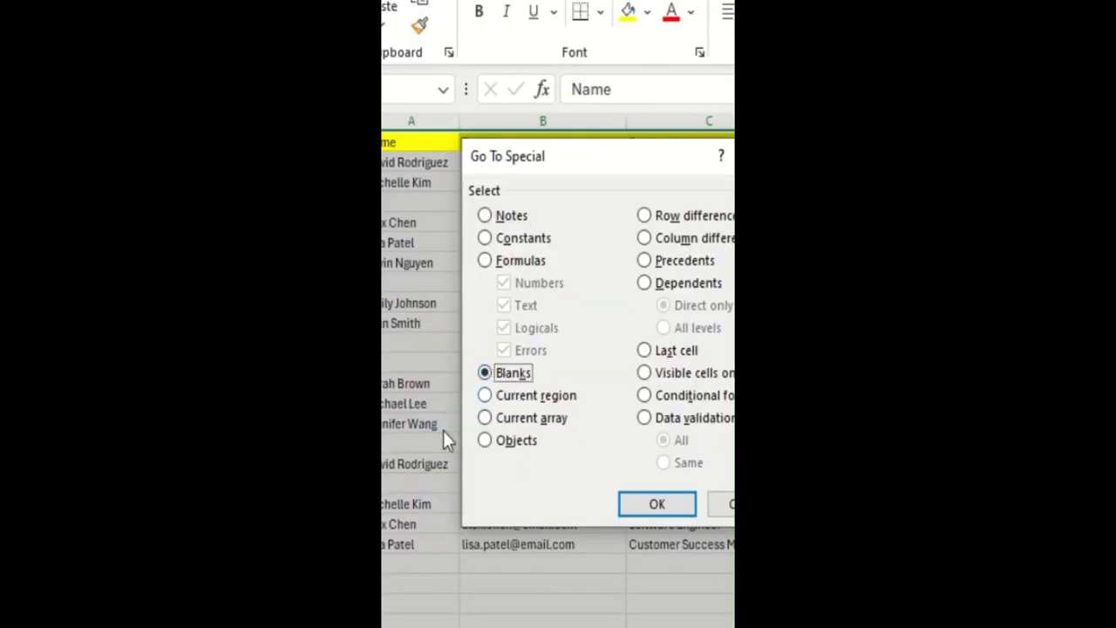
click(650, 513)
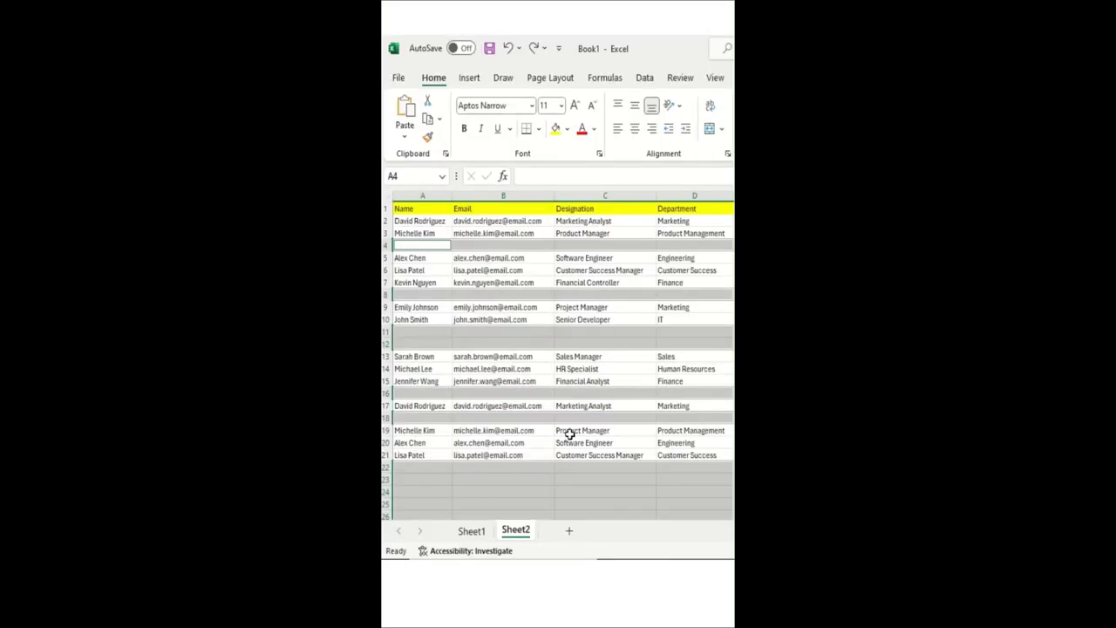
scroll(569, 433, down, 3)
scroll(578, 363, down, 4)
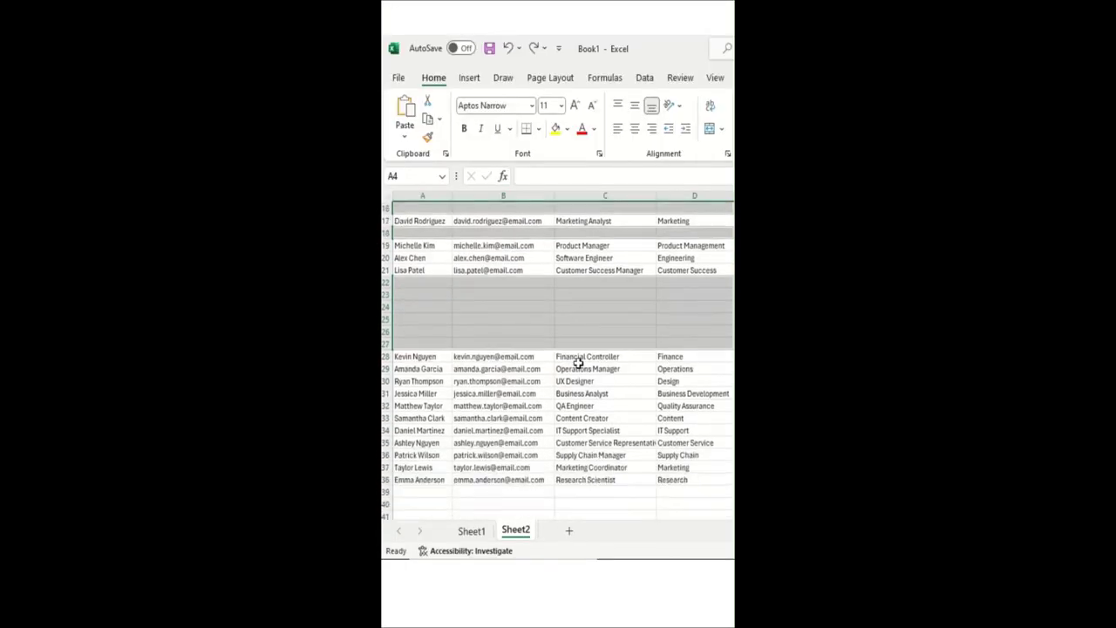
scroll(578, 364, up, 7)
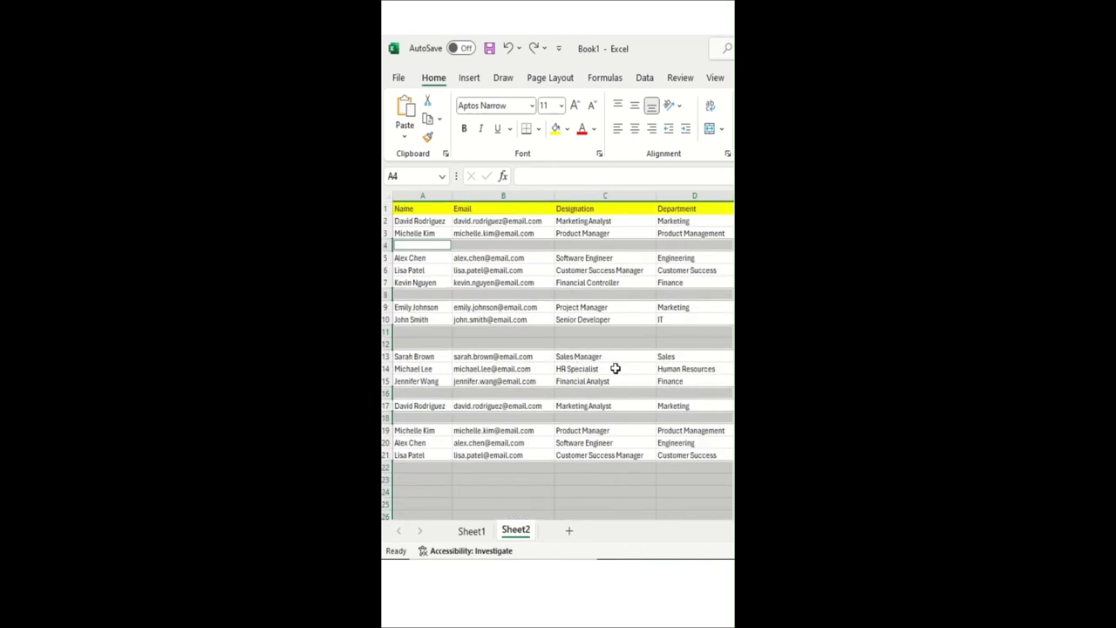
Delete the entire rows of the selected blank cells on Sheet2 and clear the selection
key(ctrl+minus)
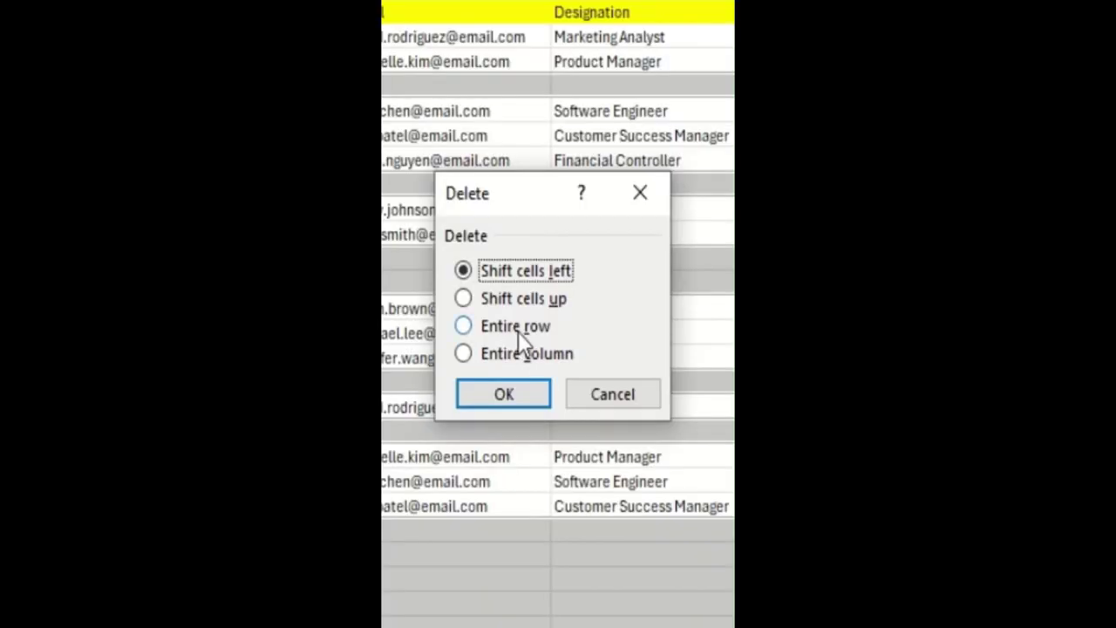
click(518, 332)
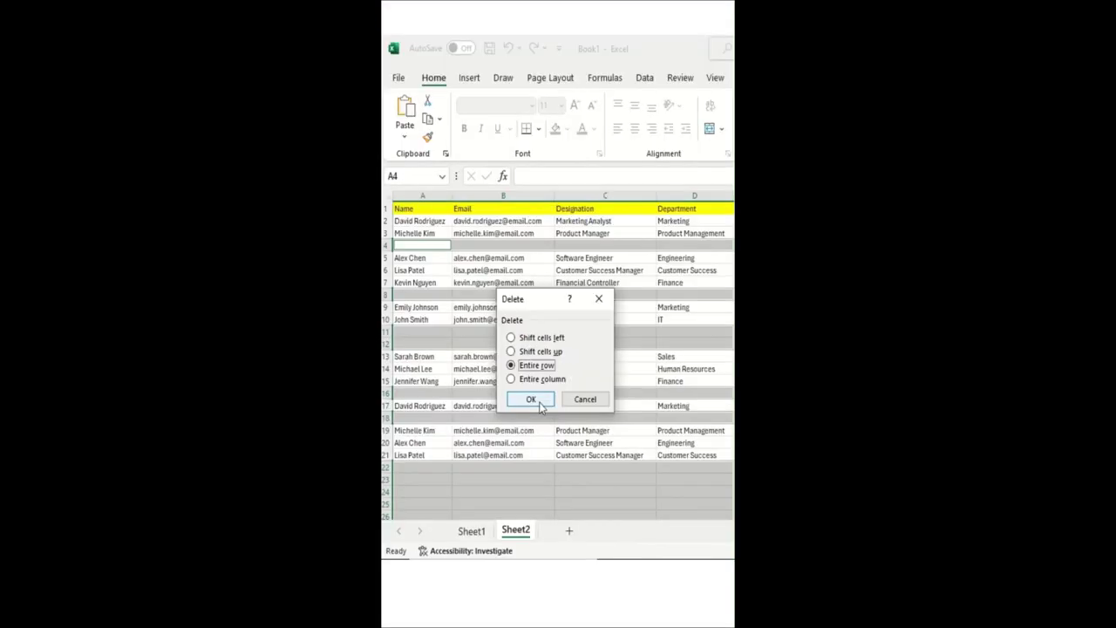
click(532, 401)
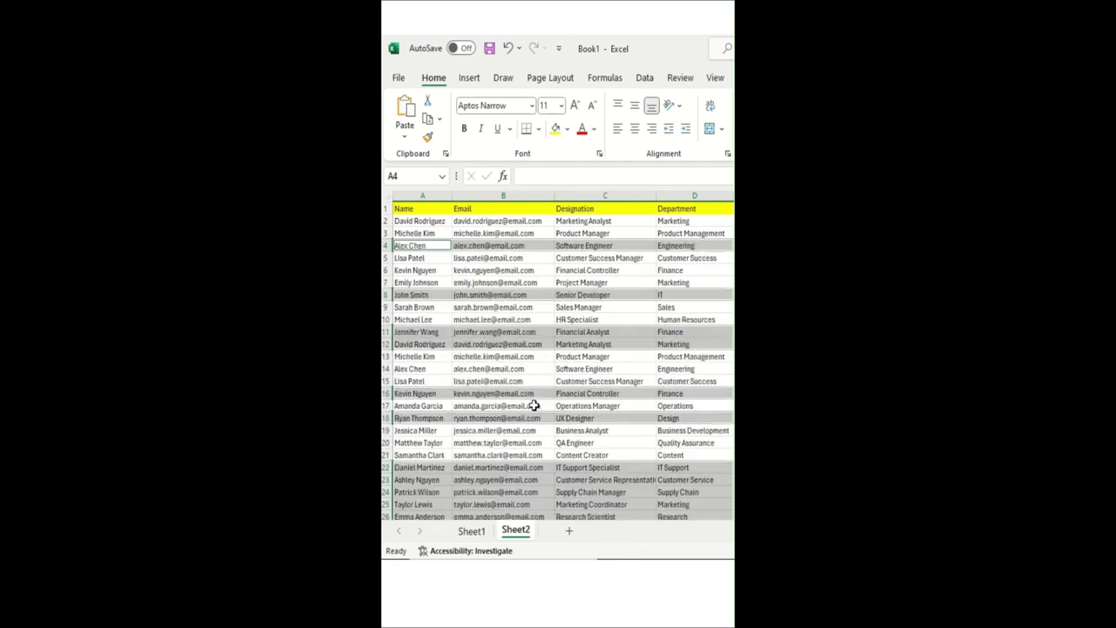
click(704, 306)
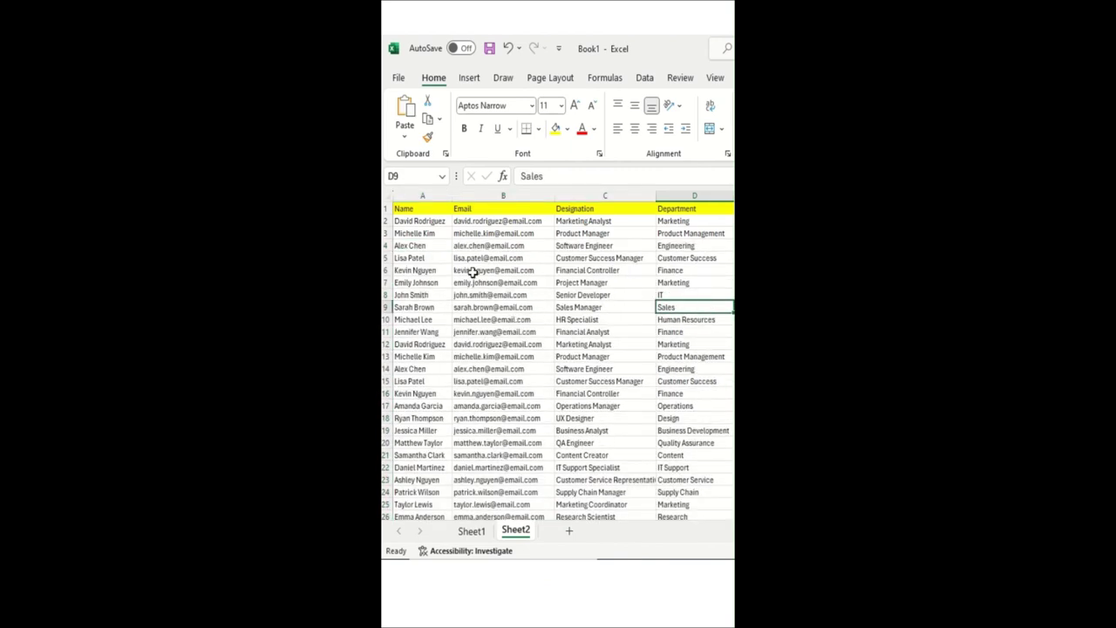
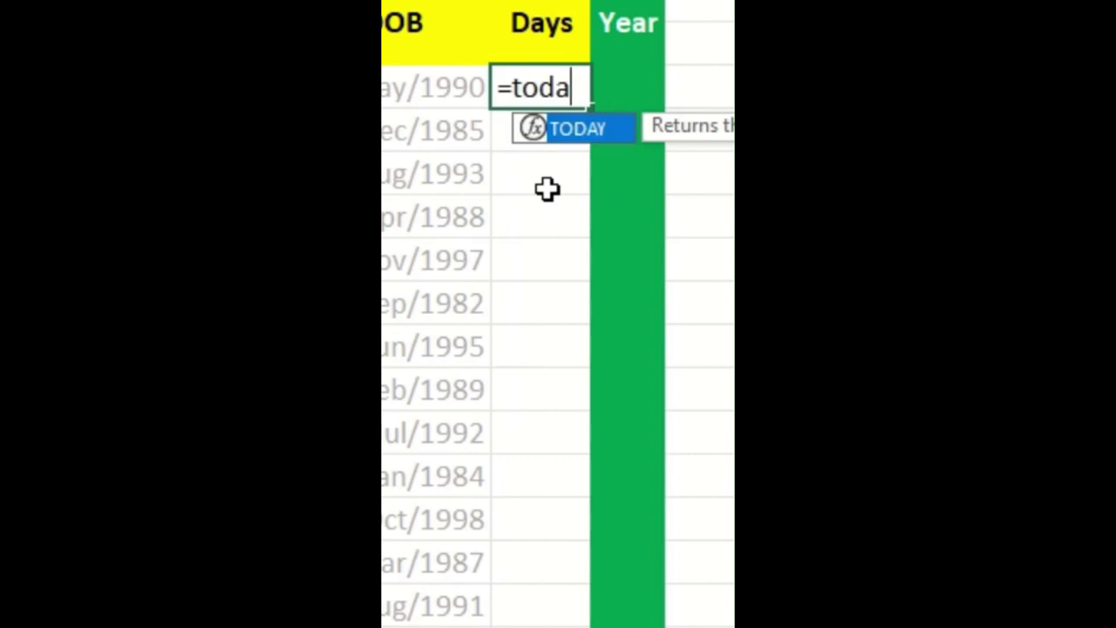
Enter a formula in the first Days cell that subtracts the adjacent date of birth from TODAY()
key(Tab)
text())
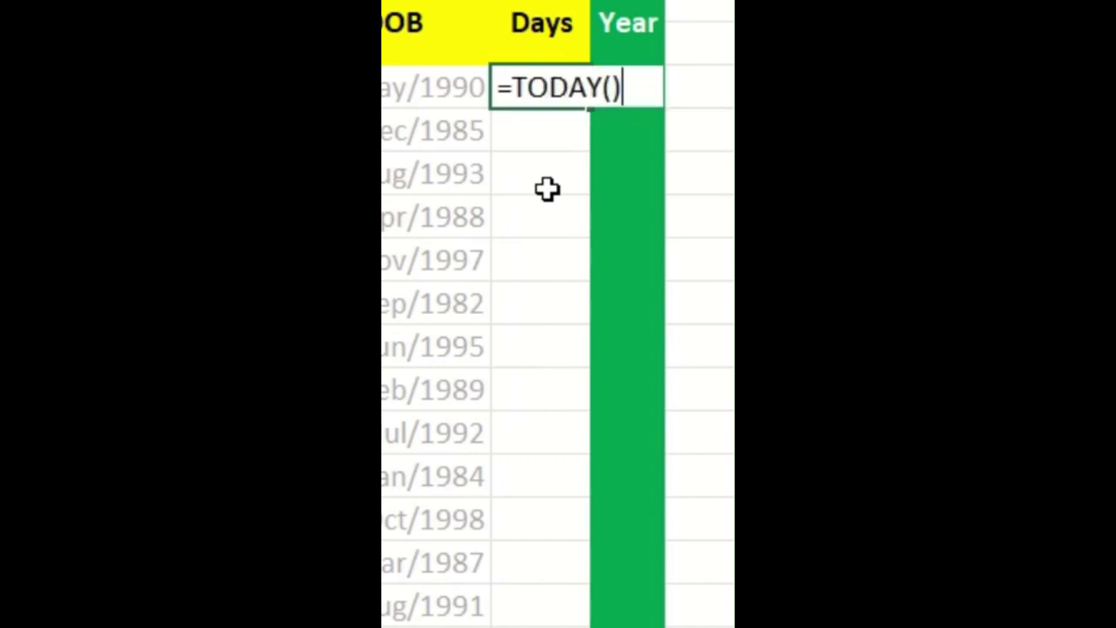
text(-)
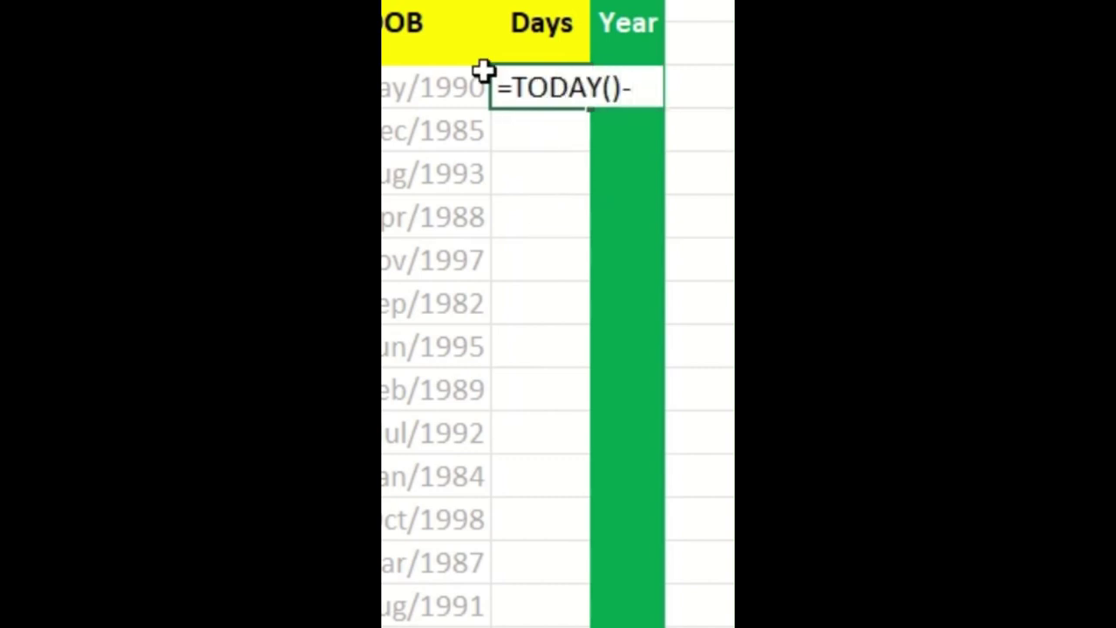
click(428, 80)
key(Return)
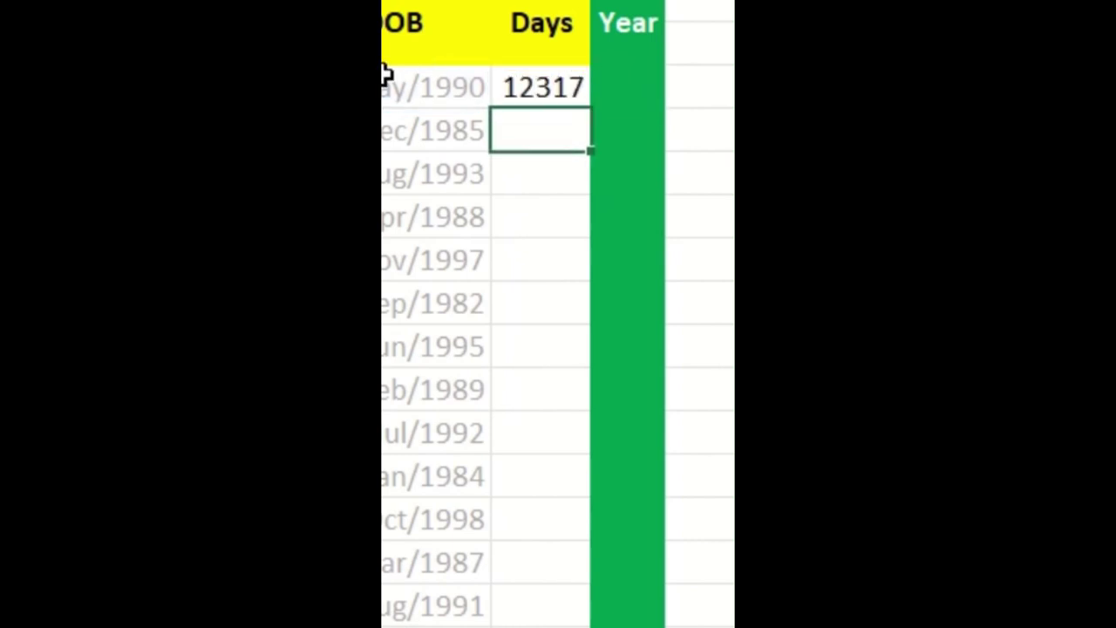
Fill the Days formula down column K to the last record
click(428, 144)
key(ctrl+Down)
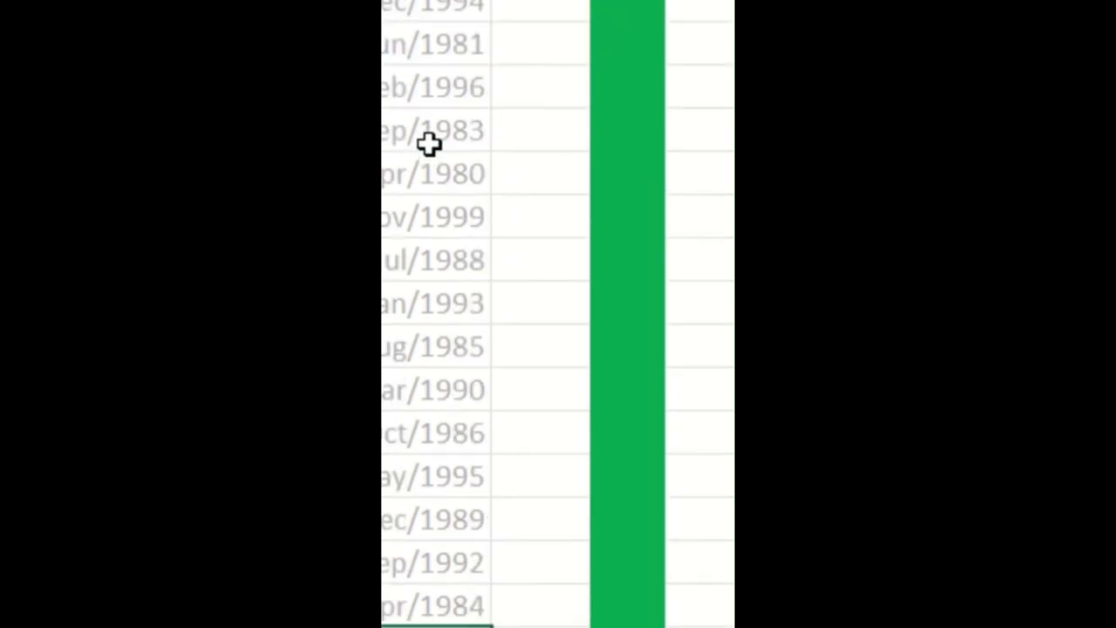
key(Right)
key(ctrl+shift+Up)
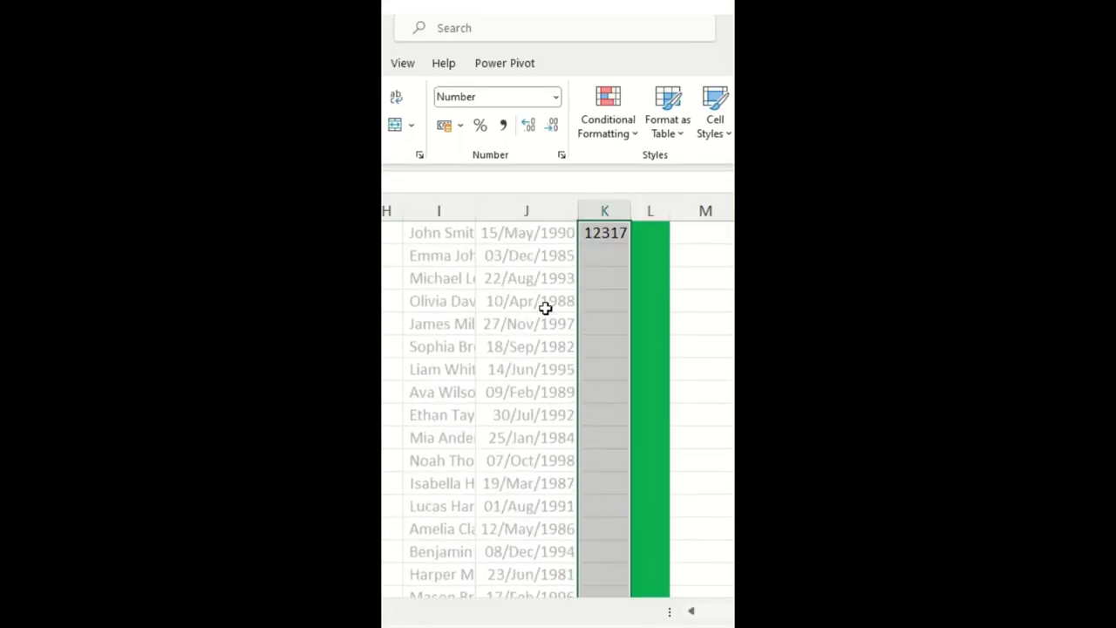
key(ctrl+d)
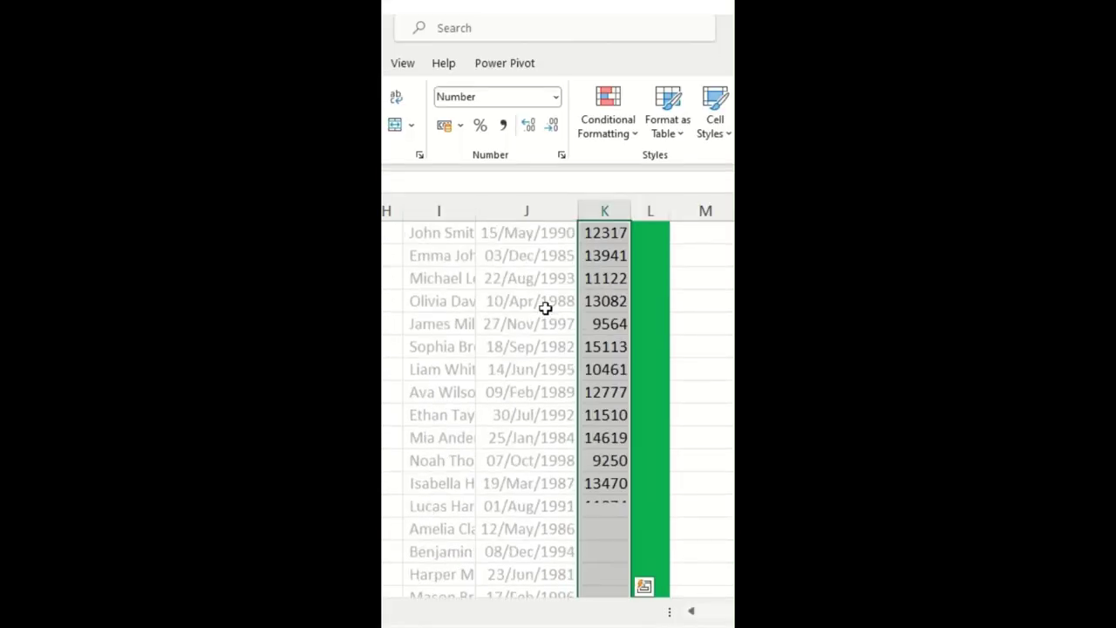
Enter a CONVERT formula in the first Year cell that turns the days in K3 into years, and apply it down the column
key(Up)
key(Right)
key(Down)
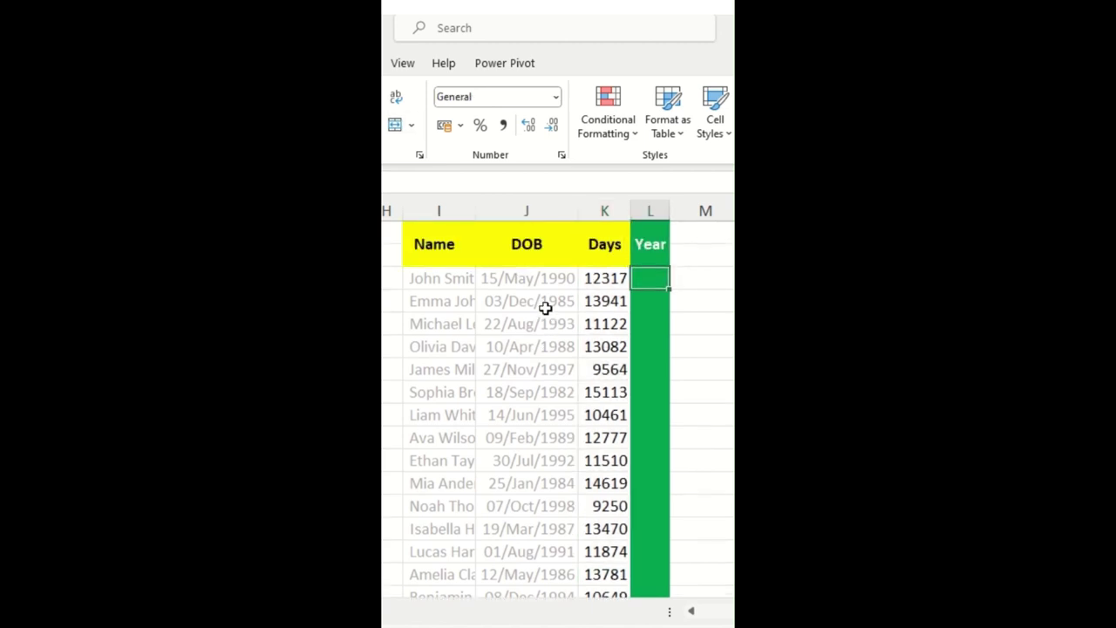
text(=)
text(conv)
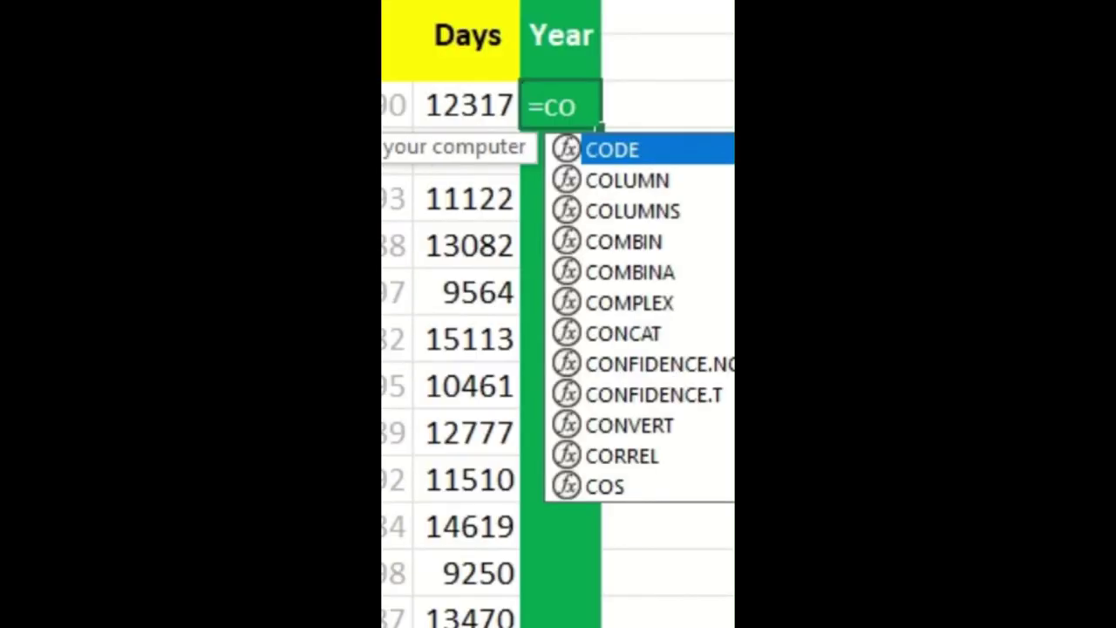
text(er)
key(Tab)
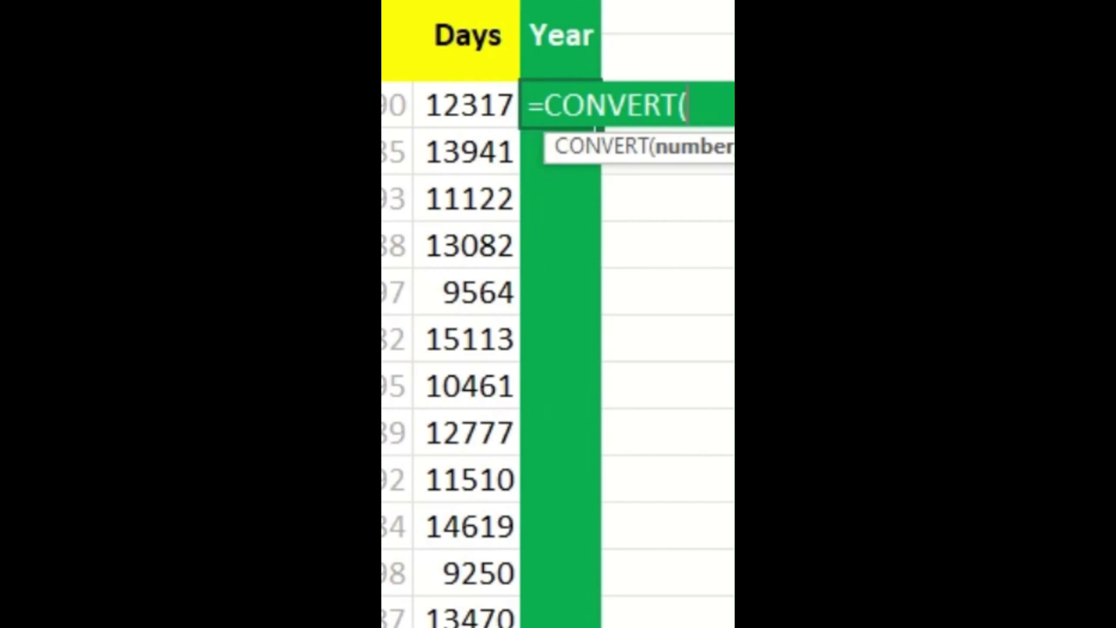
click(468, 104)
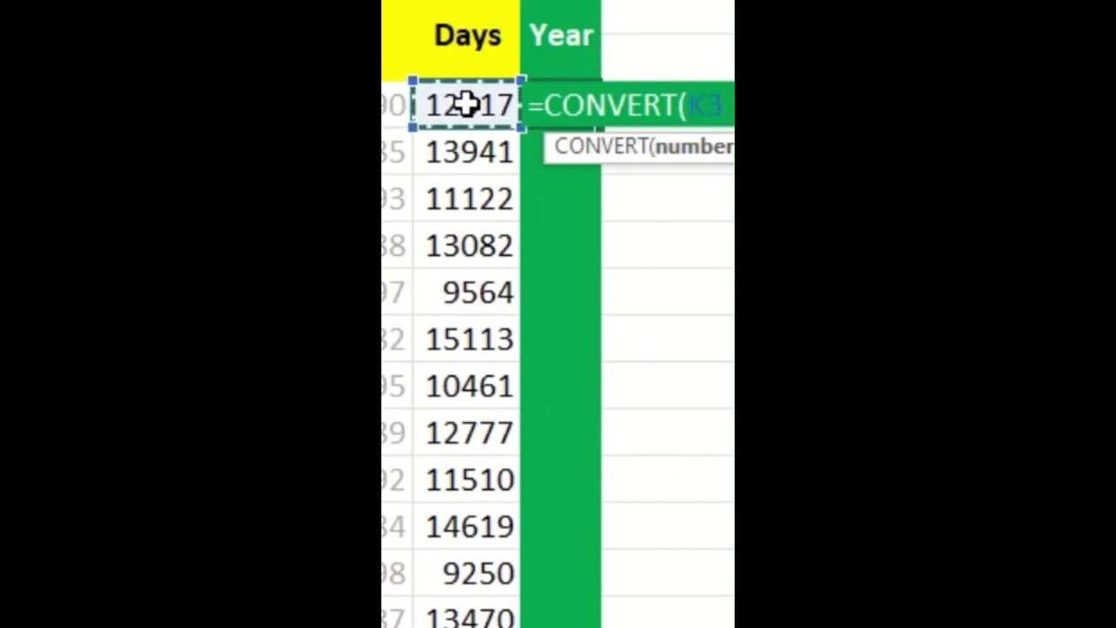
text(,)
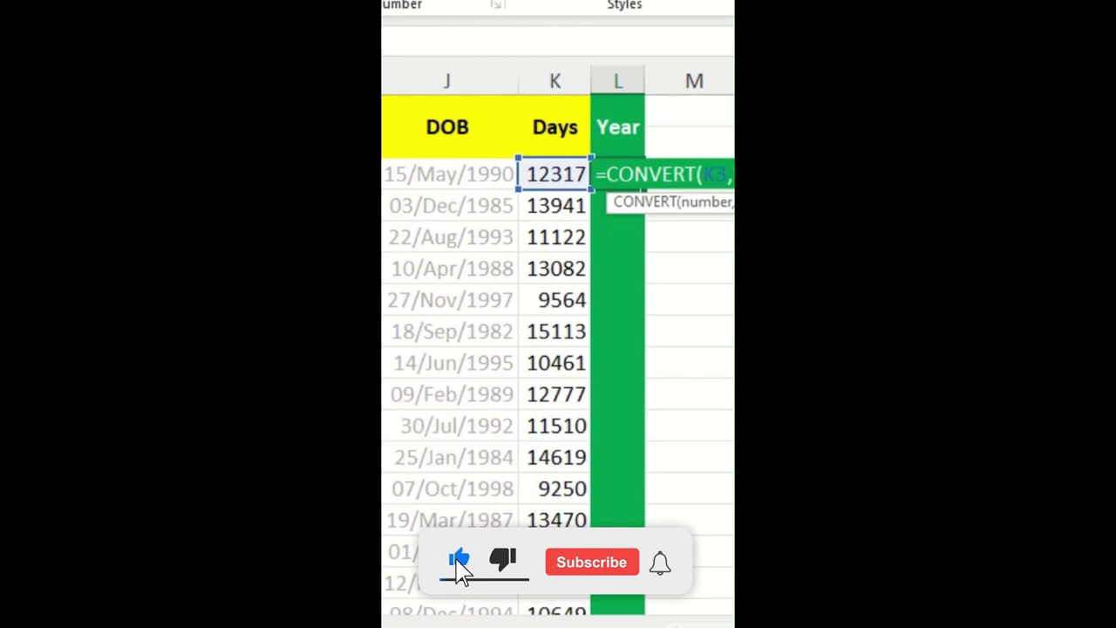
key(Return)
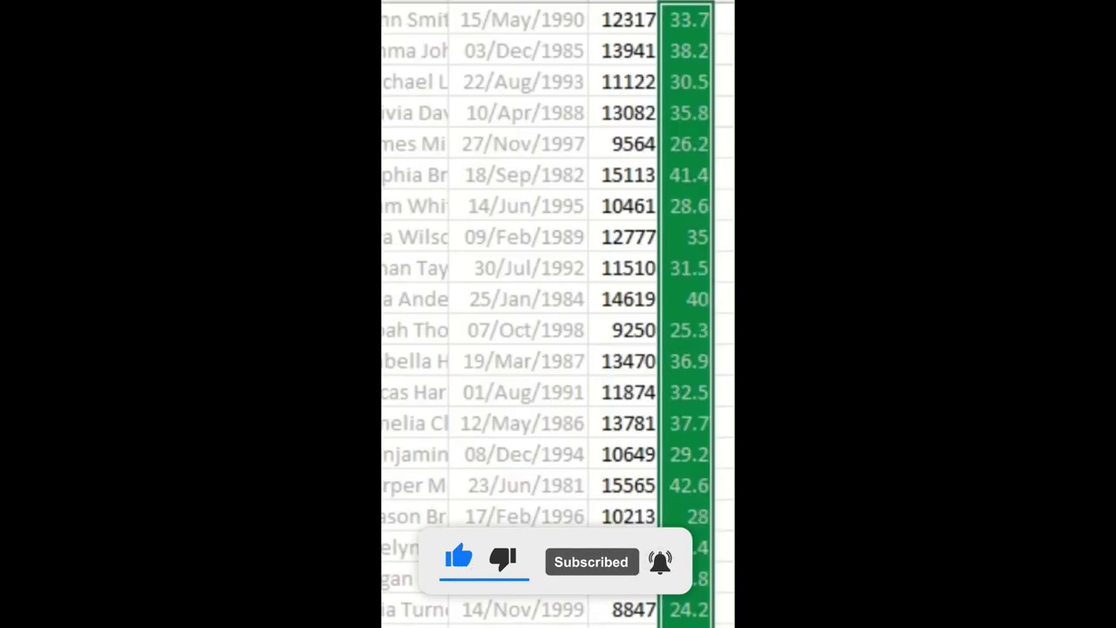
scroll(723, 229, up, 2)
click(717, 218)
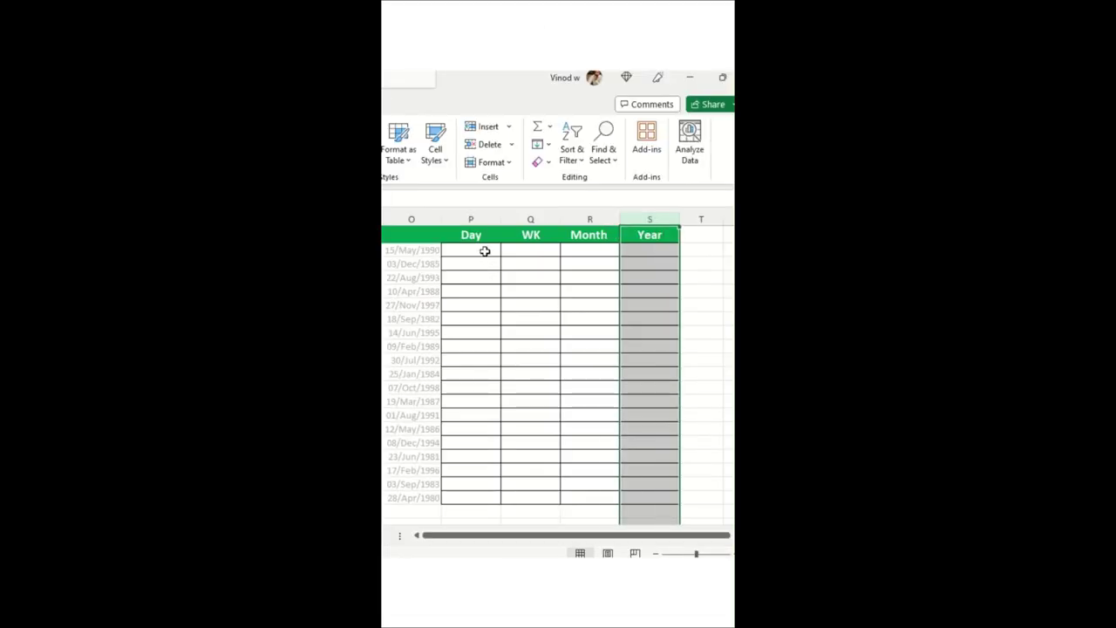
View the date unit options for the Date type in the Fill Series dialog, and close it without filling
click(484, 246)
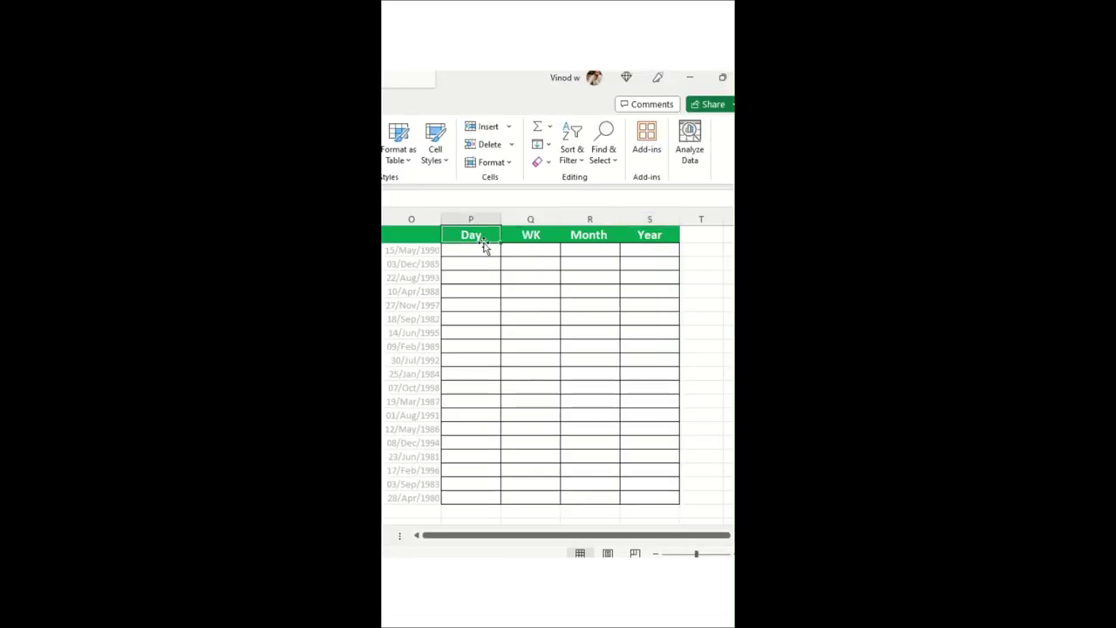
click(546, 145)
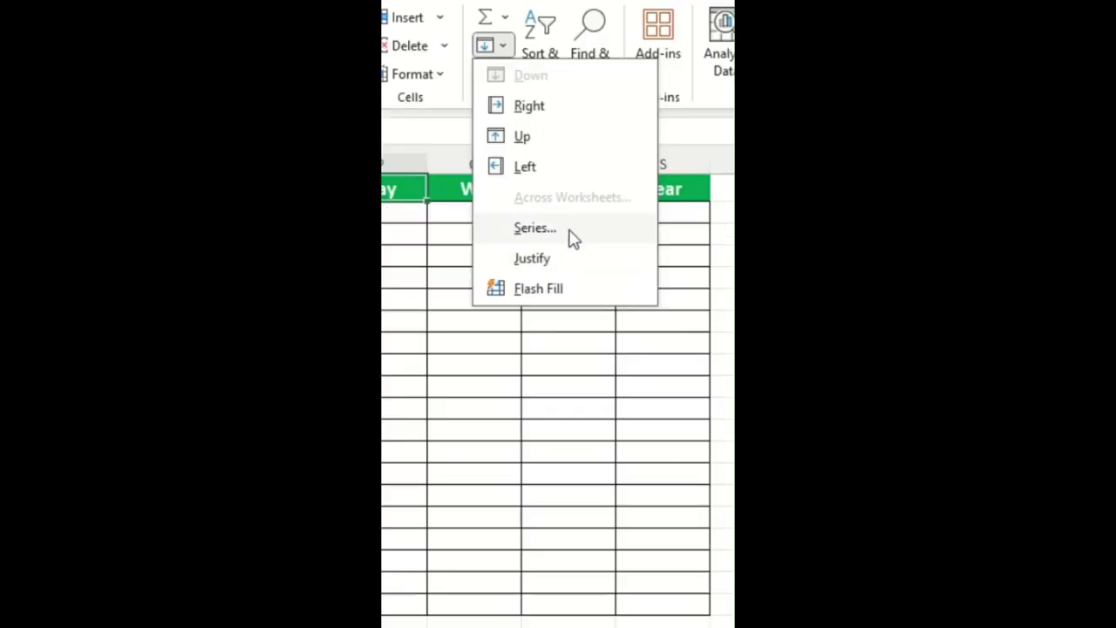
click(574, 239)
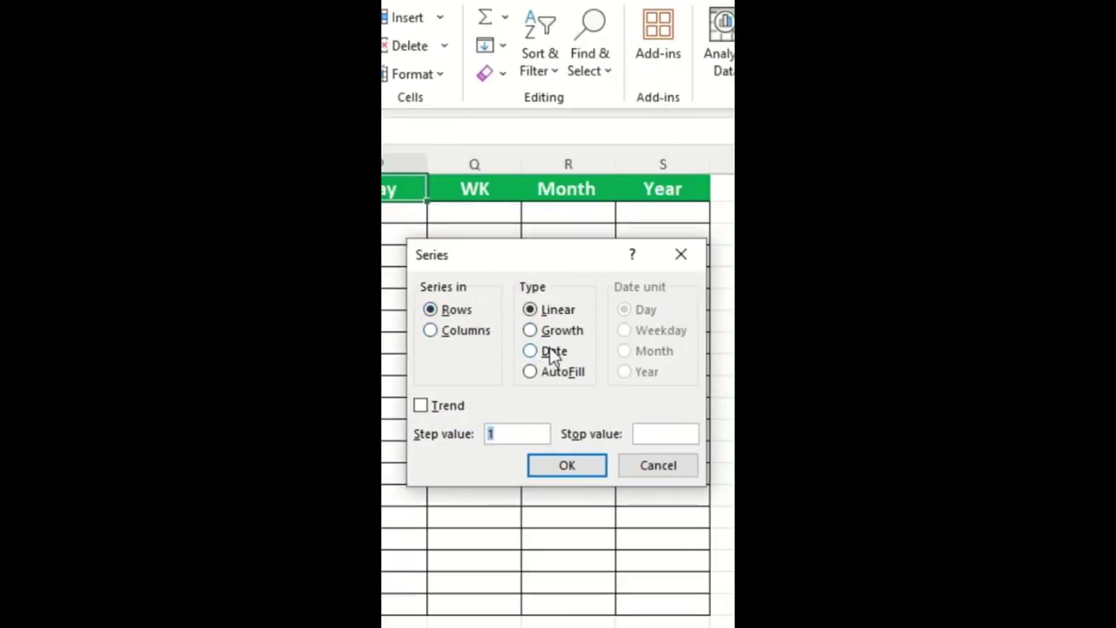
click(550, 352)
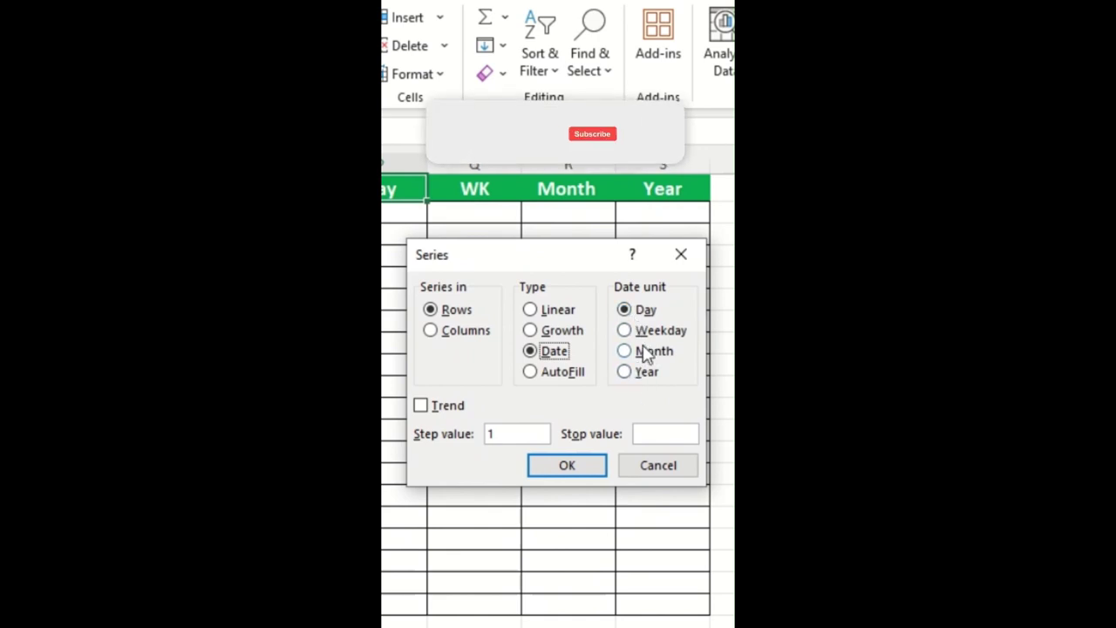
click(655, 468)
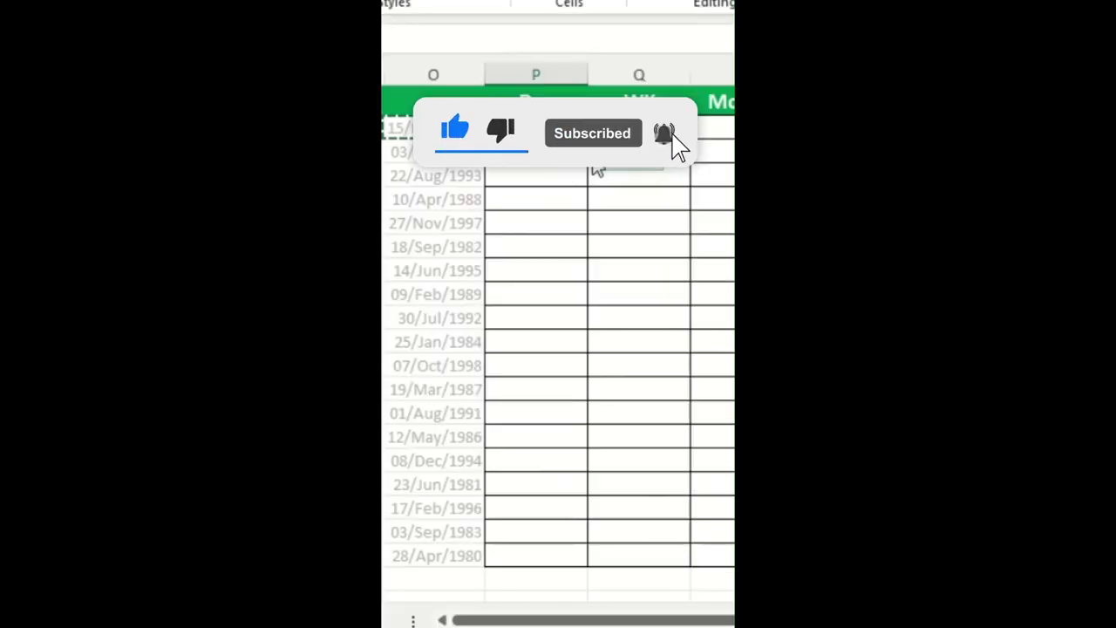
Fill the Day column from its first date down to the last row using the Fill Days option
drag(597, 170, 601, 568)
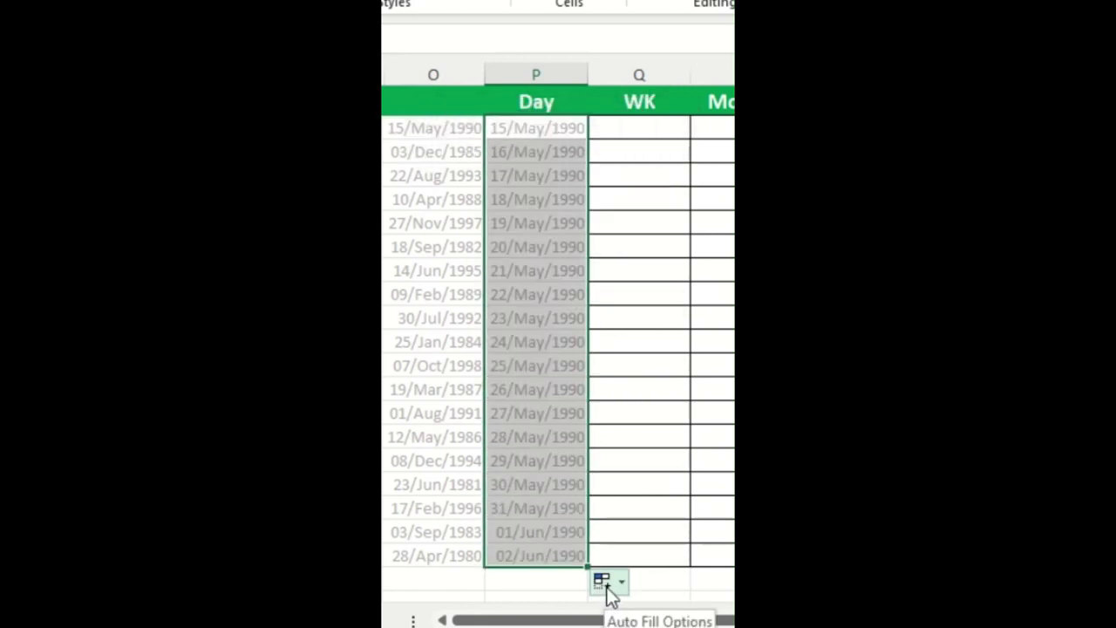
click(611, 593)
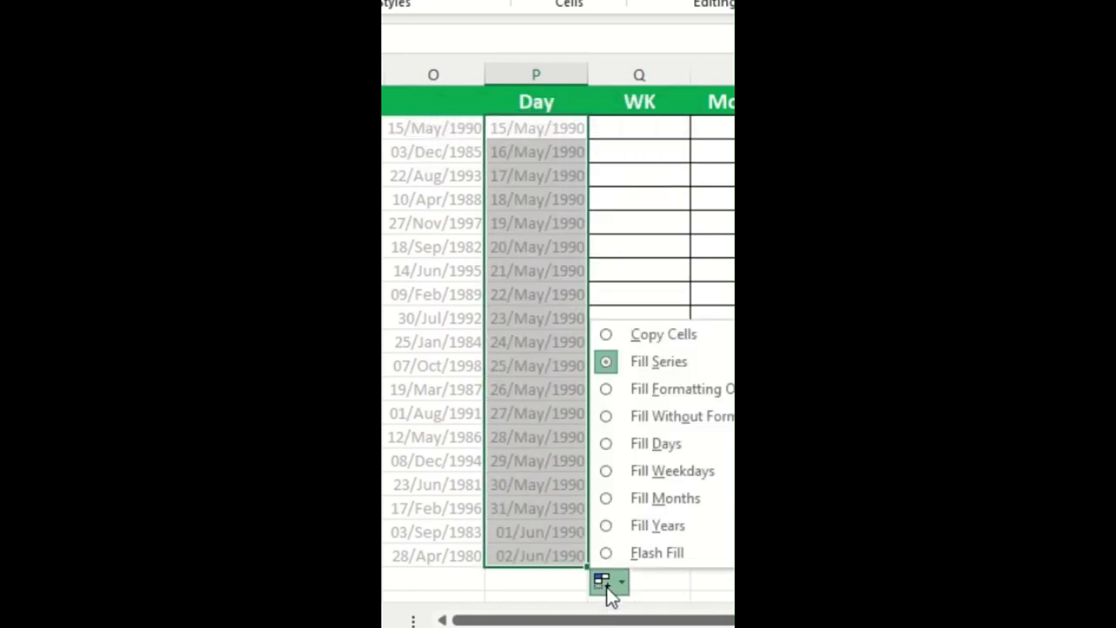
click(626, 446)
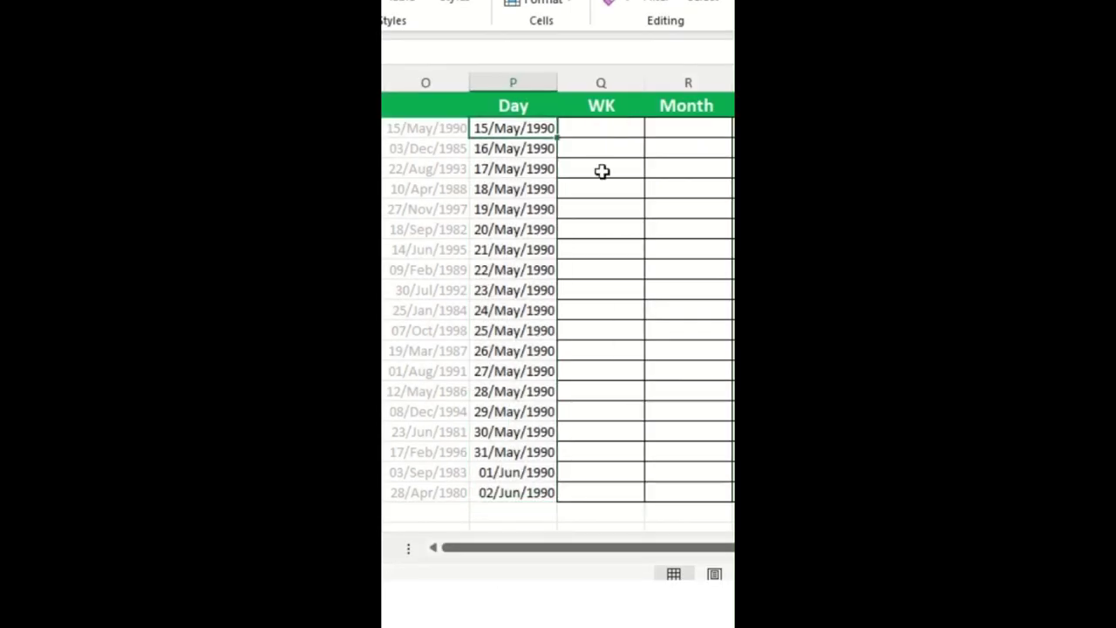
Copy the first Day date into the WK column, fill it down to the last row with Fill Weekdays, and check the filled dates
key(ctrl+c)
click(618, 127)
key(ctrl+v)
drag(644, 137, 648, 496)
click(661, 517)
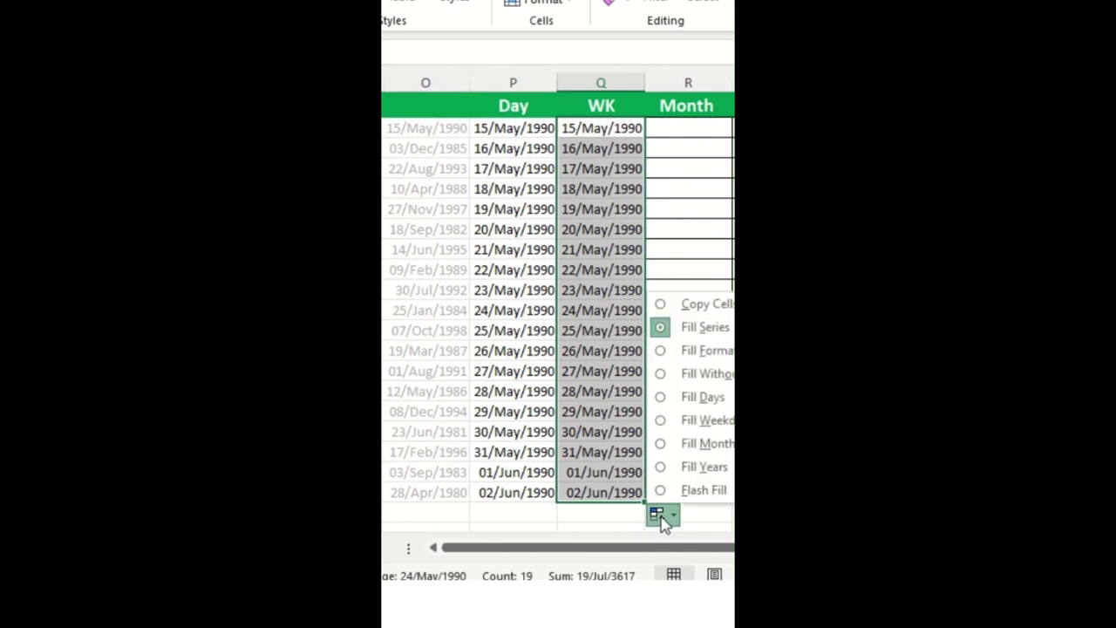
click(673, 420)
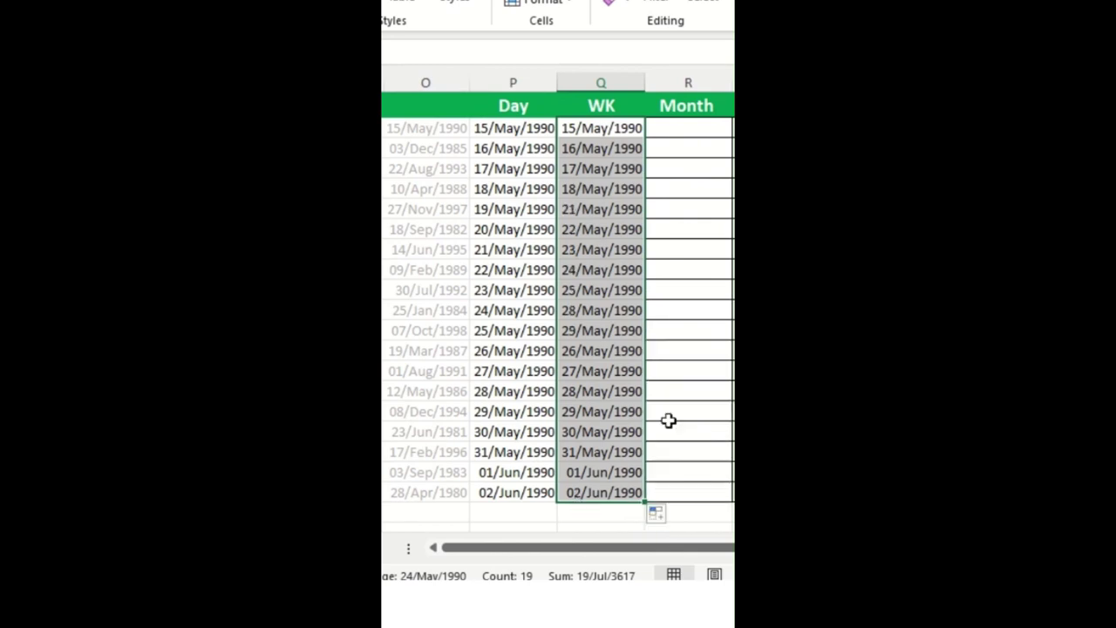
click(605, 267)
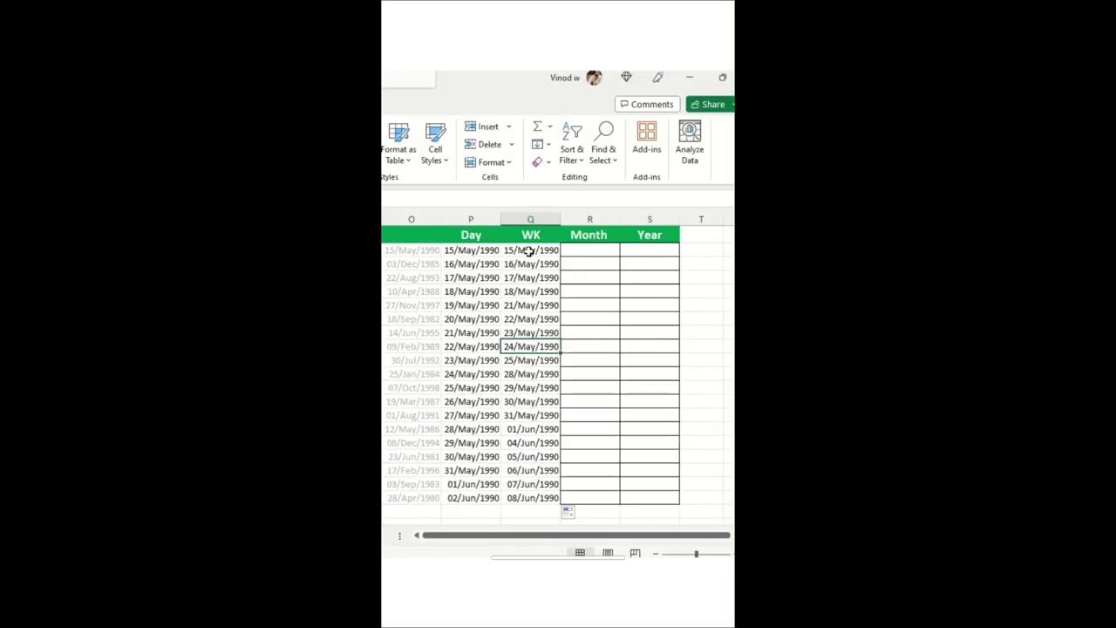
click(529, 251)
shift+click(548, 498)
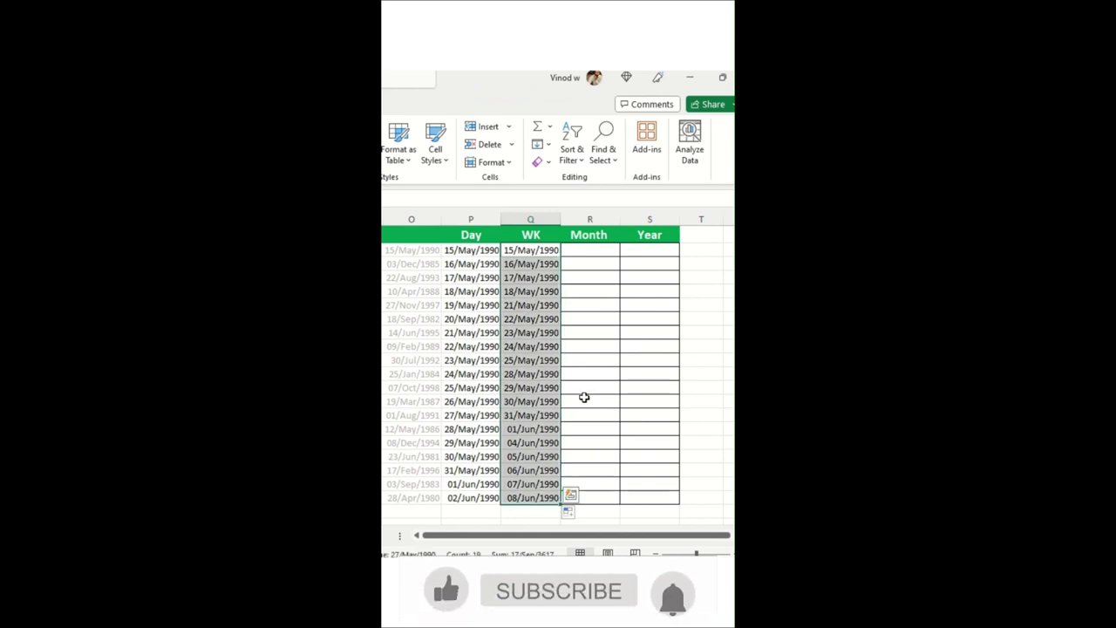
Copy the first WK date into the Month column and fill it down to the last row with Fill Months
click(531, 251)
key(ctrl+c)
click(577, 251)
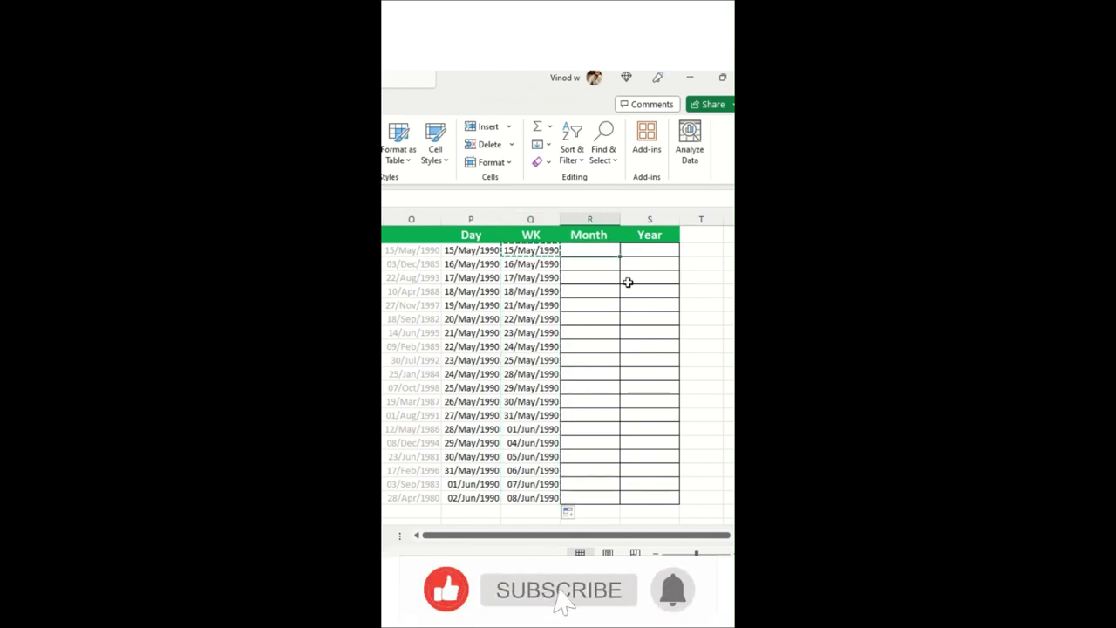
key(ctrl+v)
drag(619, 256, 615, 500)
click(630, 513)
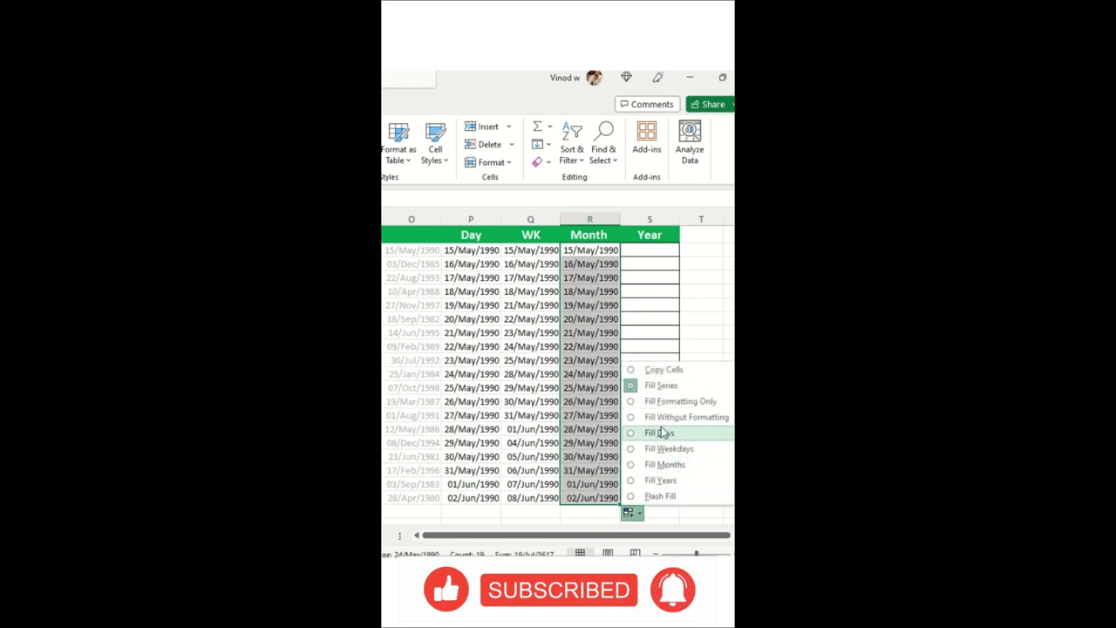
click(656, 465)
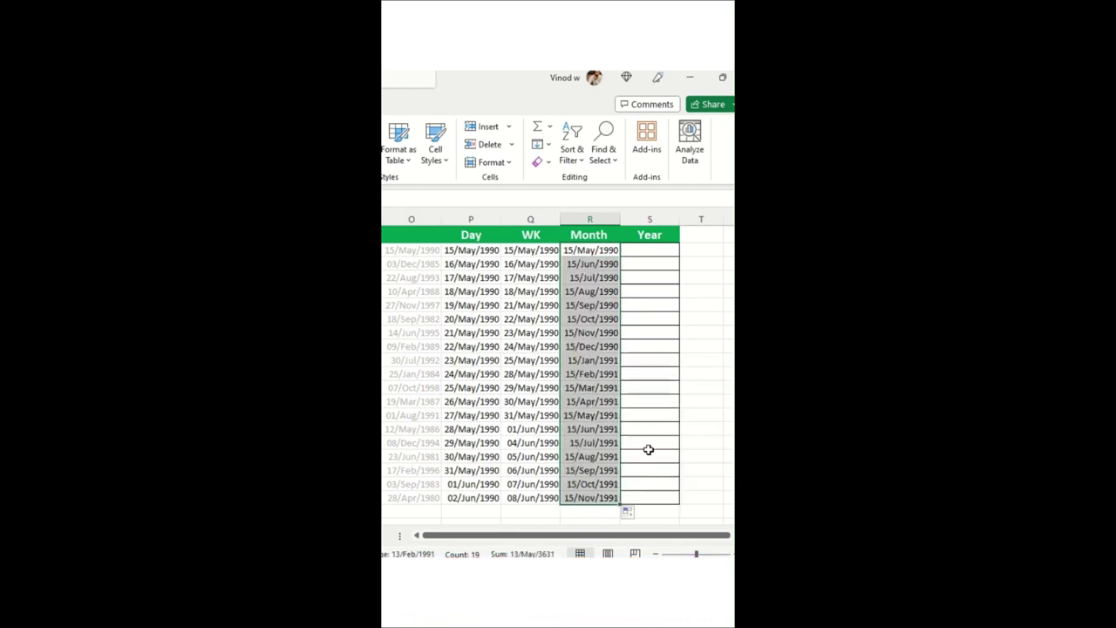
Copy the first Month date into the Year column, fill it down to the last row, and open the Auto Fill Options
click(610, 251)
key(ctrl+c)
click(646, 251)
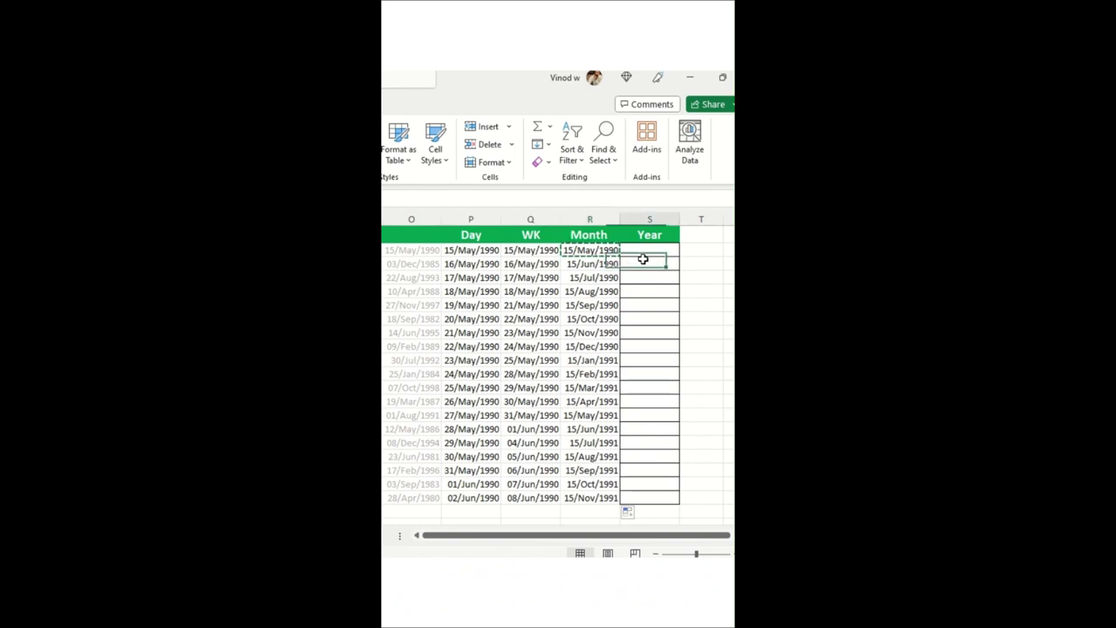
key(ctrl+v)
drag(678, 256, 678, 504)
click(689, 514)
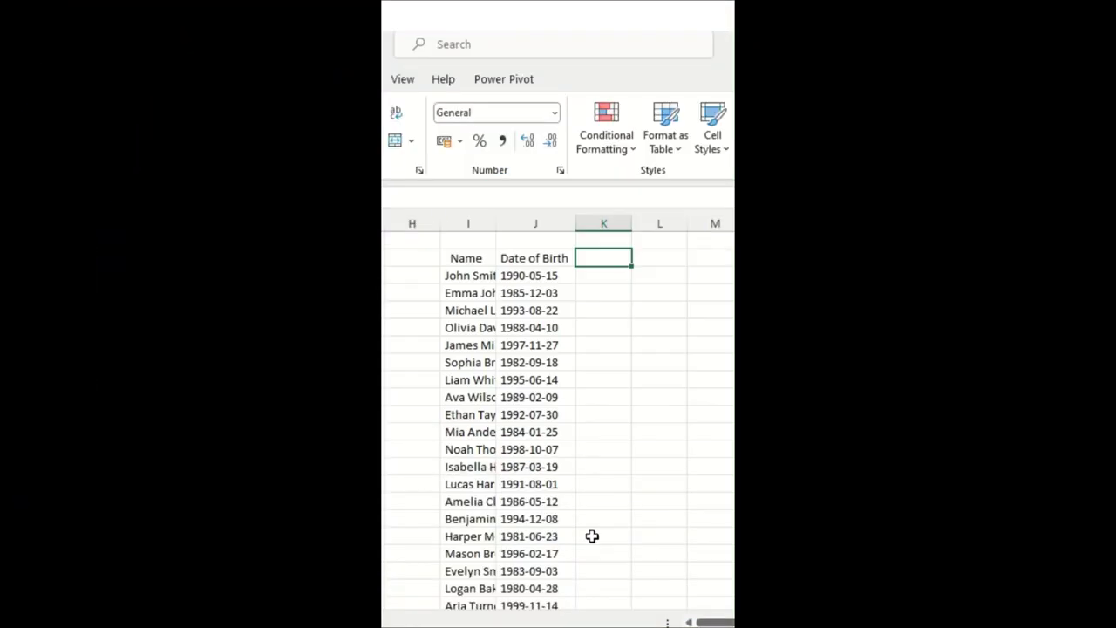
Try to apply the custom number format dd/yyyy to all dates in the Date of Birth column
click(551, 276)
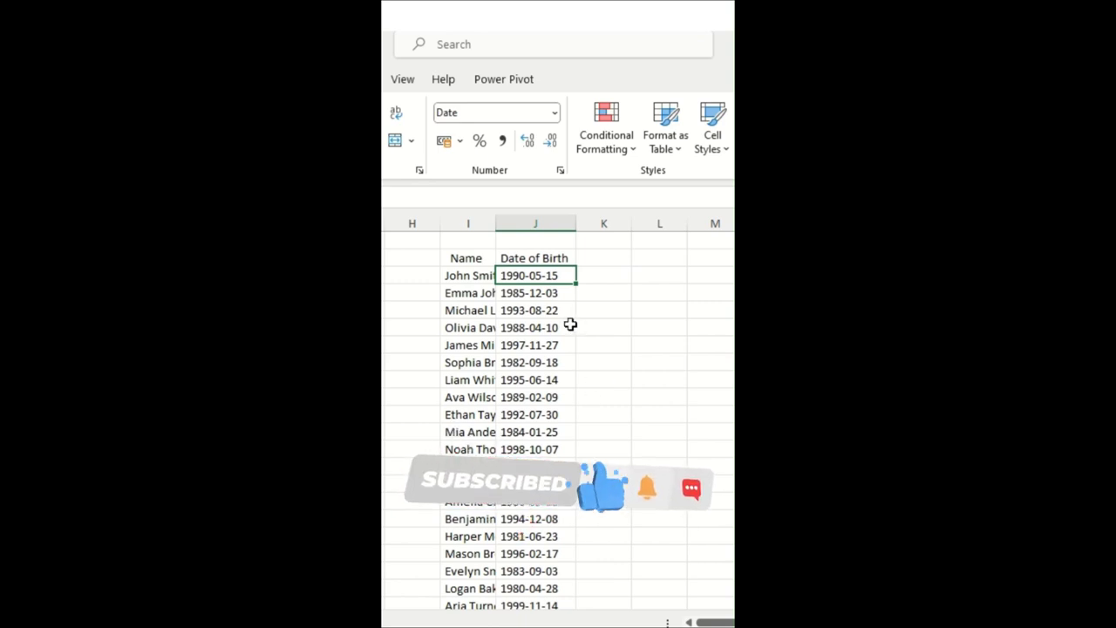
key(ctrl+shift+Down)
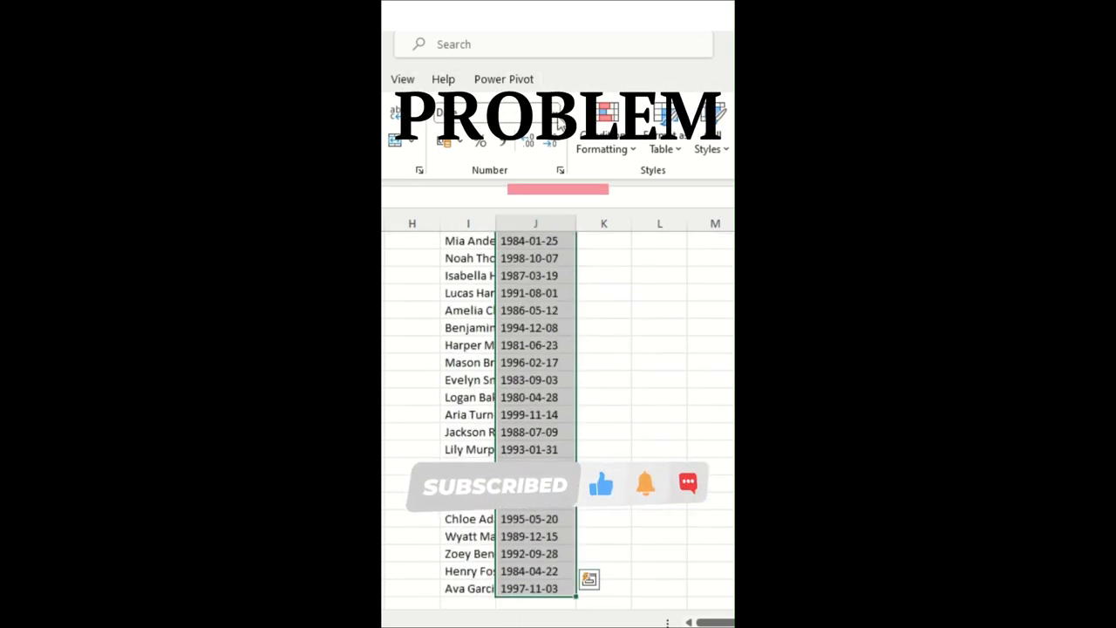
click(558, 126)
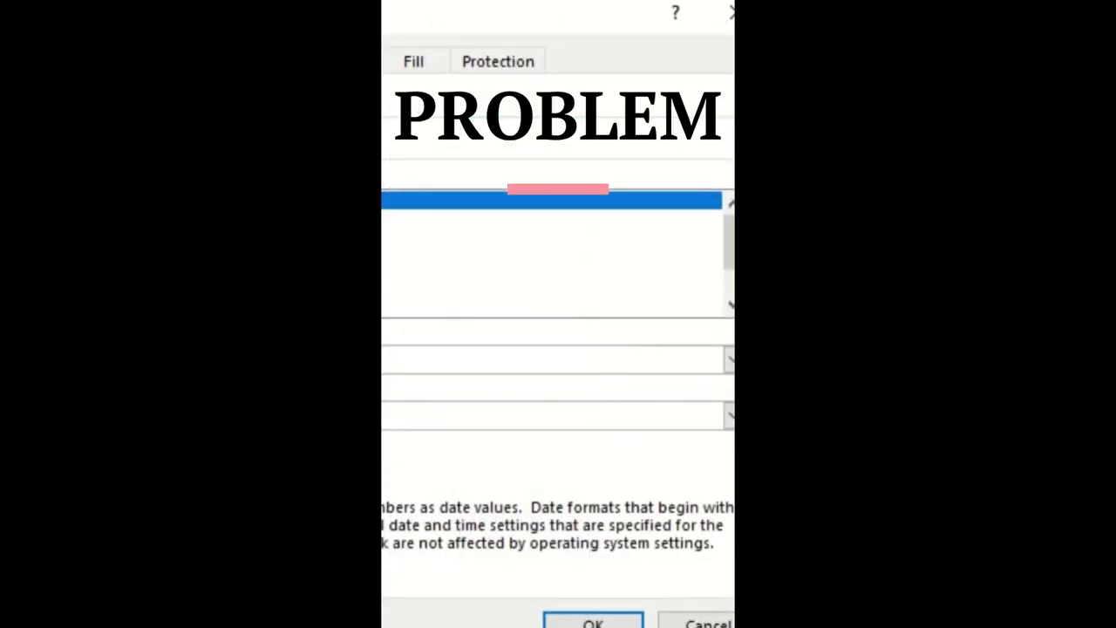
click(447, 353)
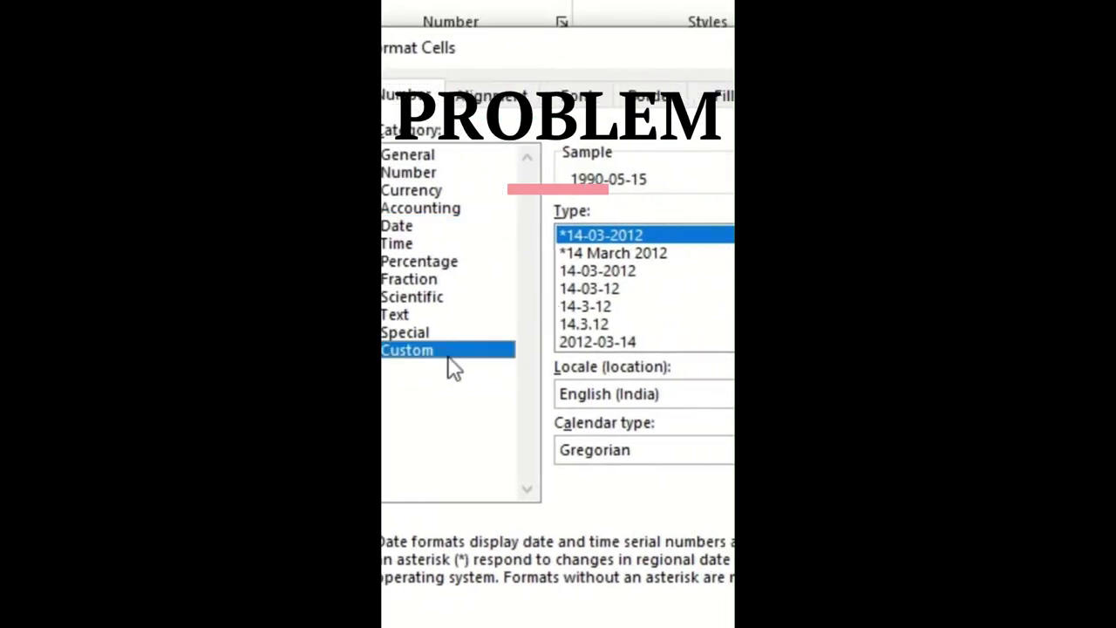
text(dd/yyyy)
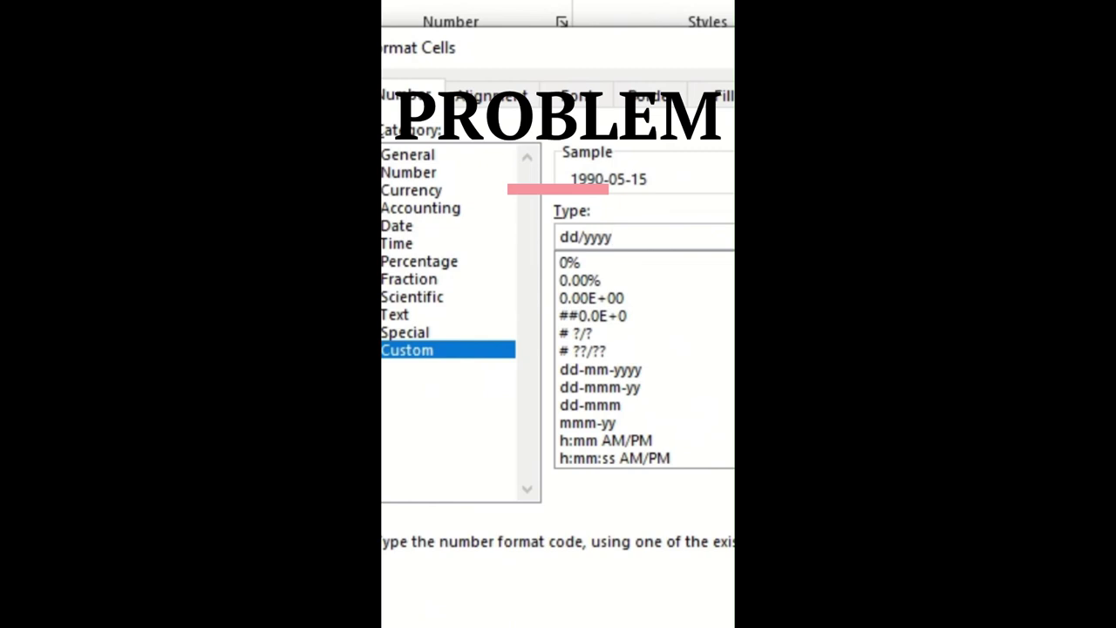
click(711, 551)
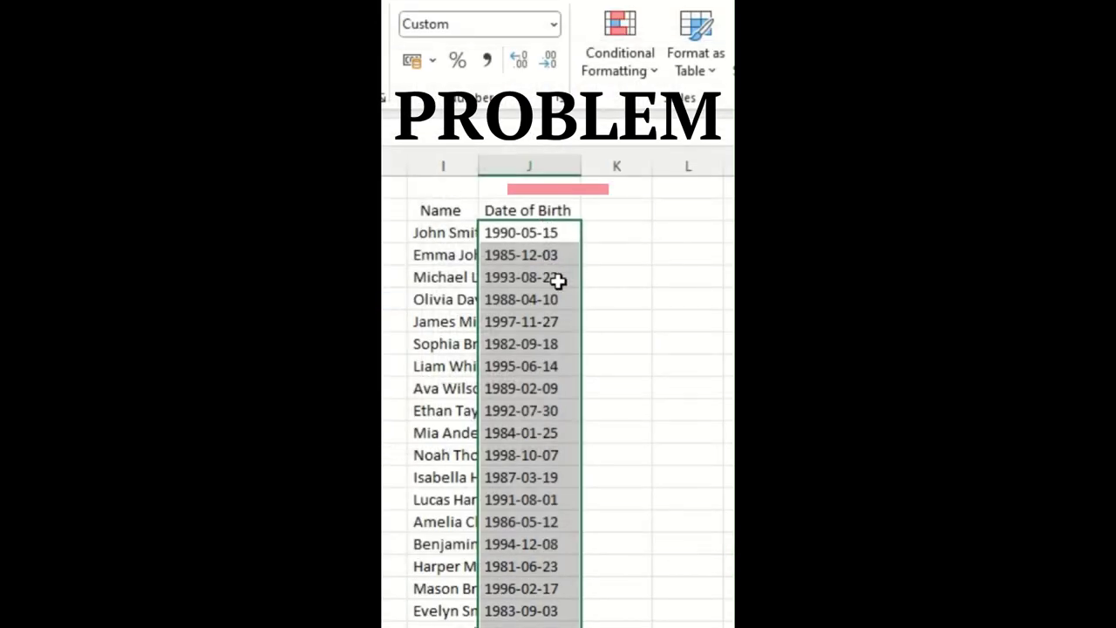
Enter the first three records' birth dates in day/month/year order in column K, beside the Date of Birth column
click(628, 238)
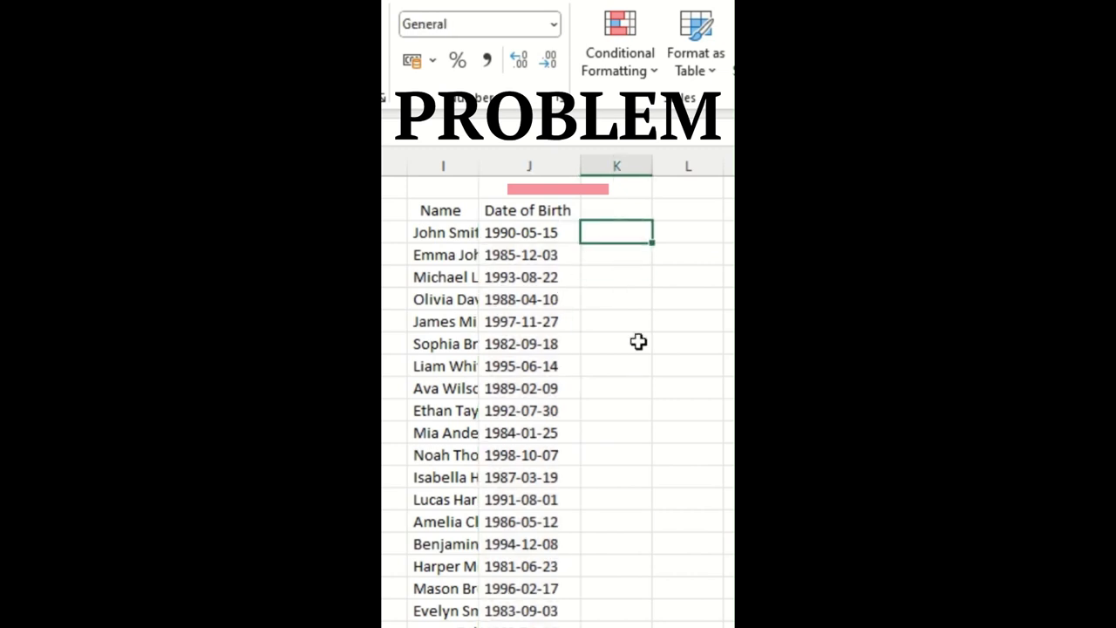
text(15/)
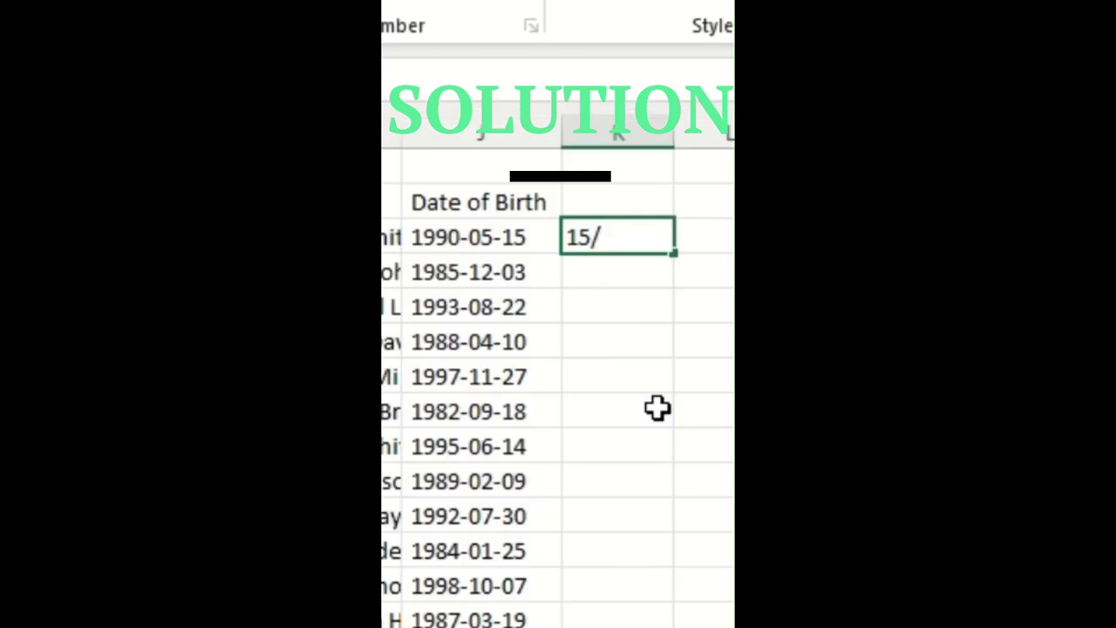
text(05/1990)
key(Return)
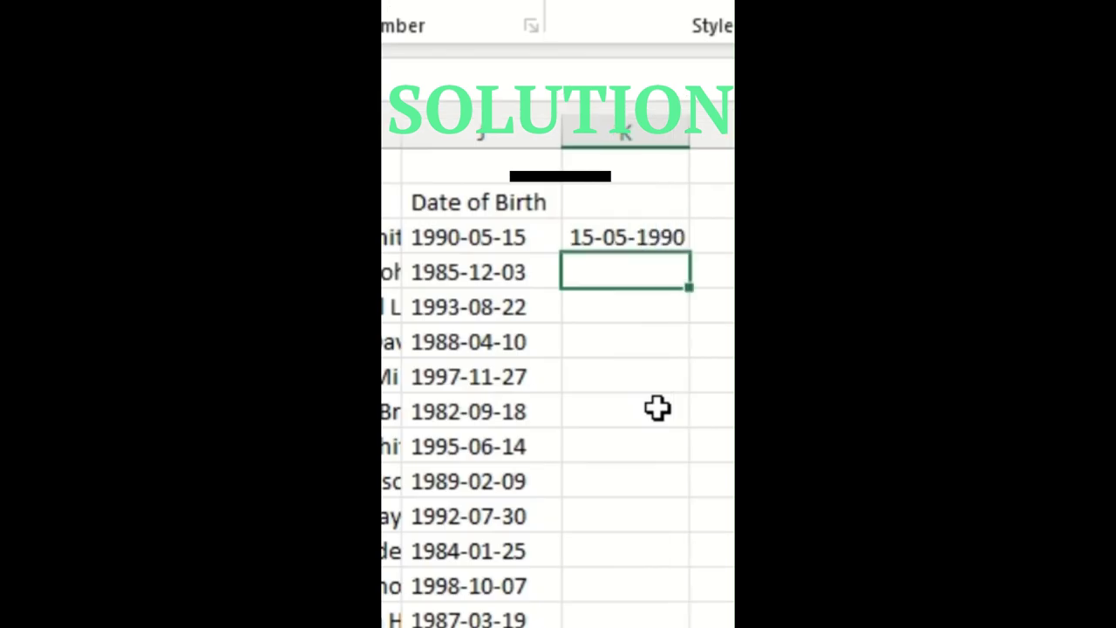
text(0)
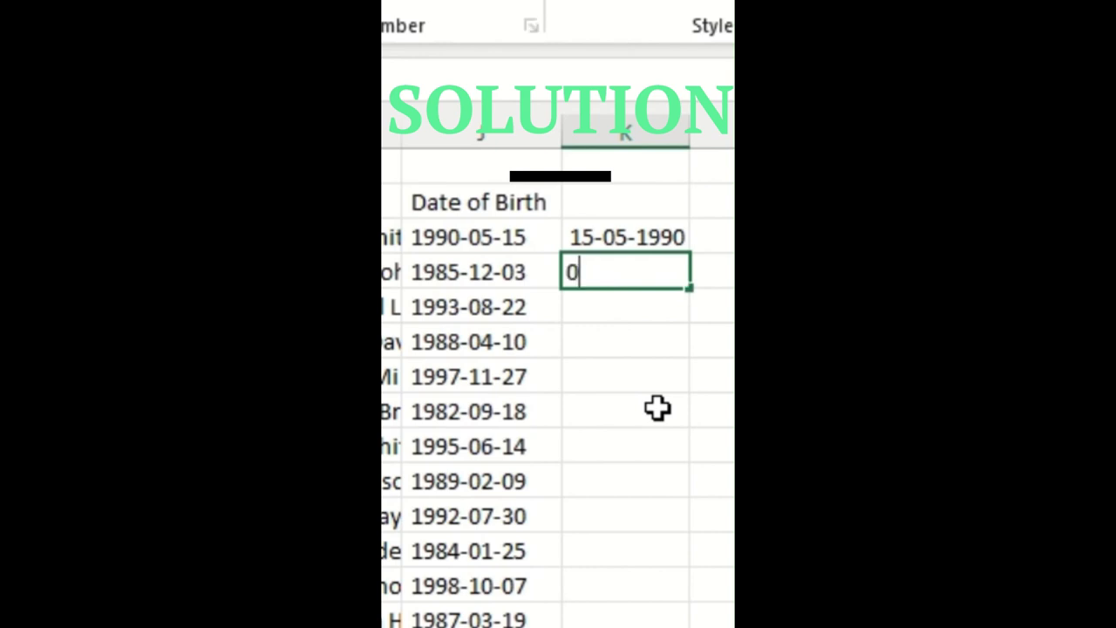
text(3)
text(/)
text(12/19)
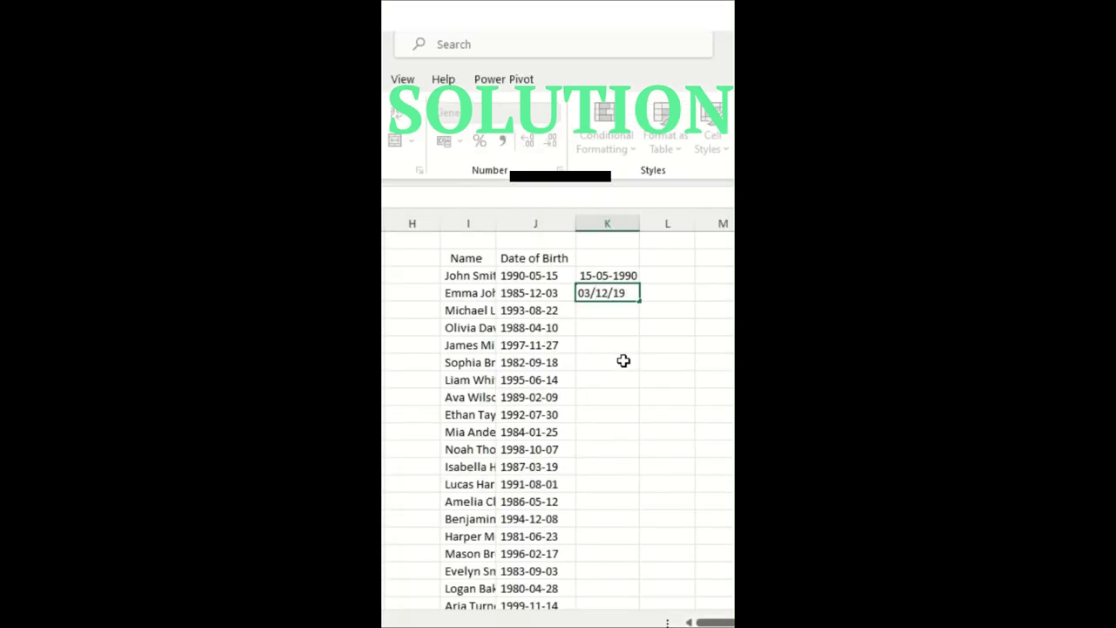
text(85)
key(Return)
text(22/08/1993)
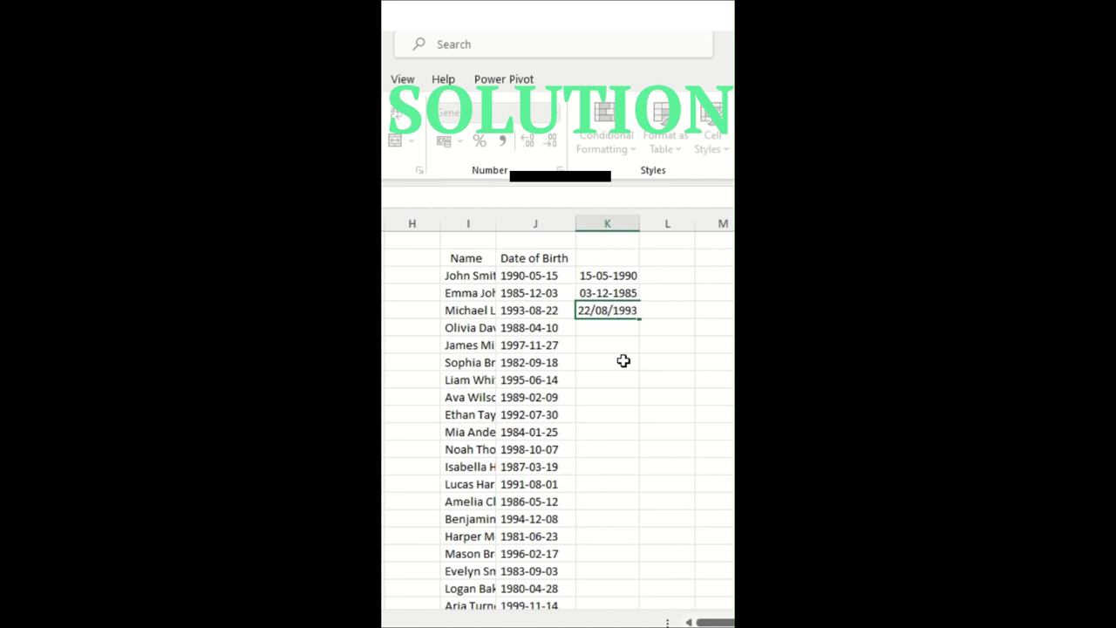
key(Return)
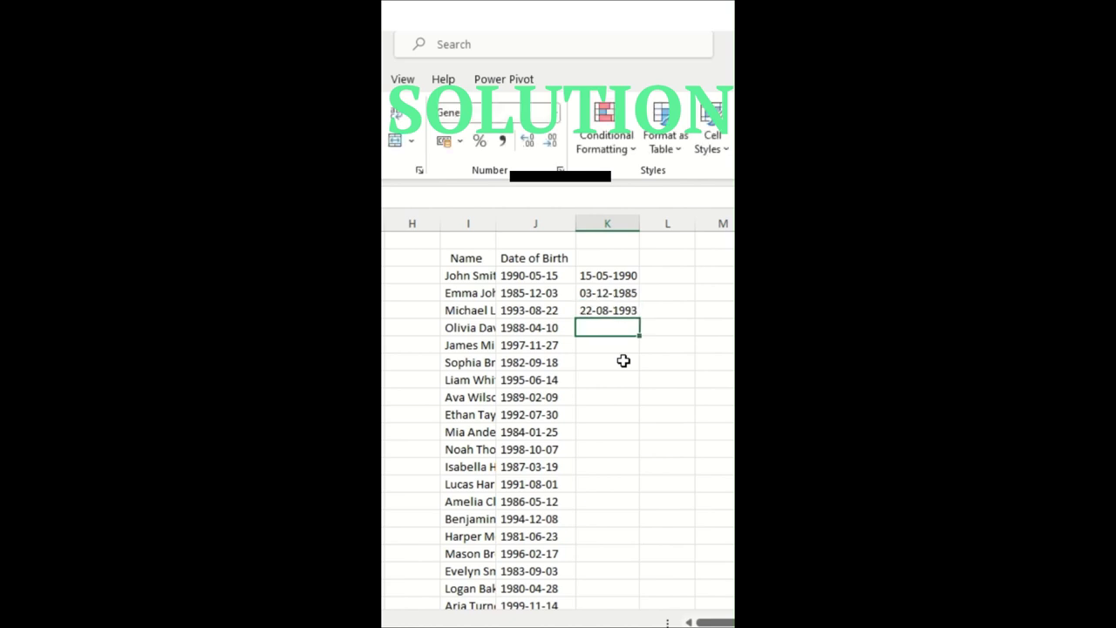
Flash Fill the remaining converted dates in column K down to the last record
click(524, 379)
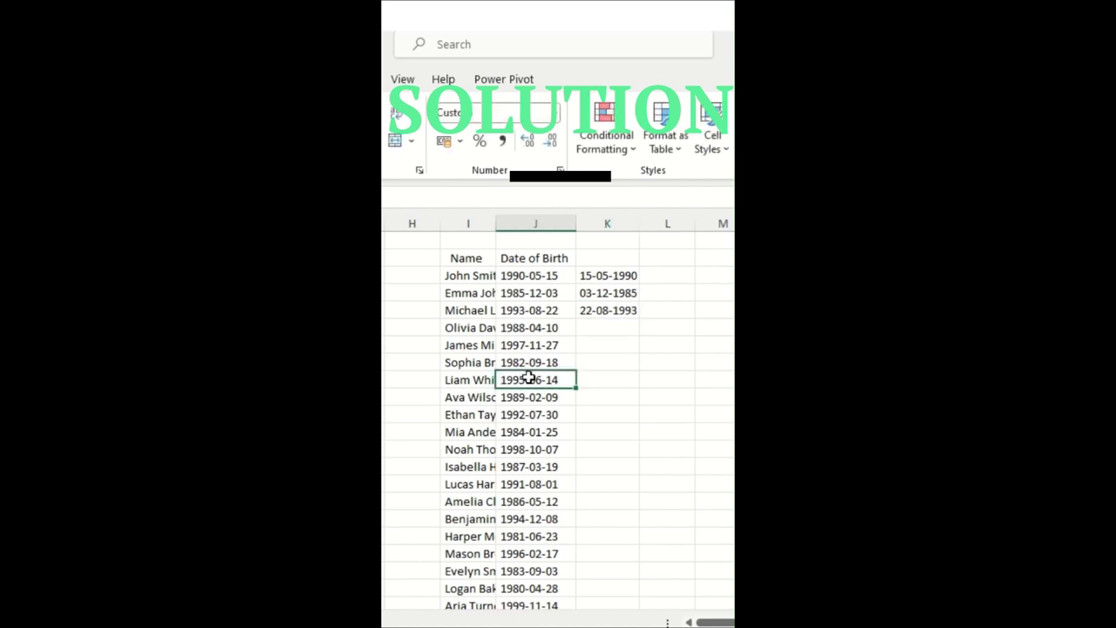
key(ctrl+Down)
key(Right)
key(ctrl+shift+Up)
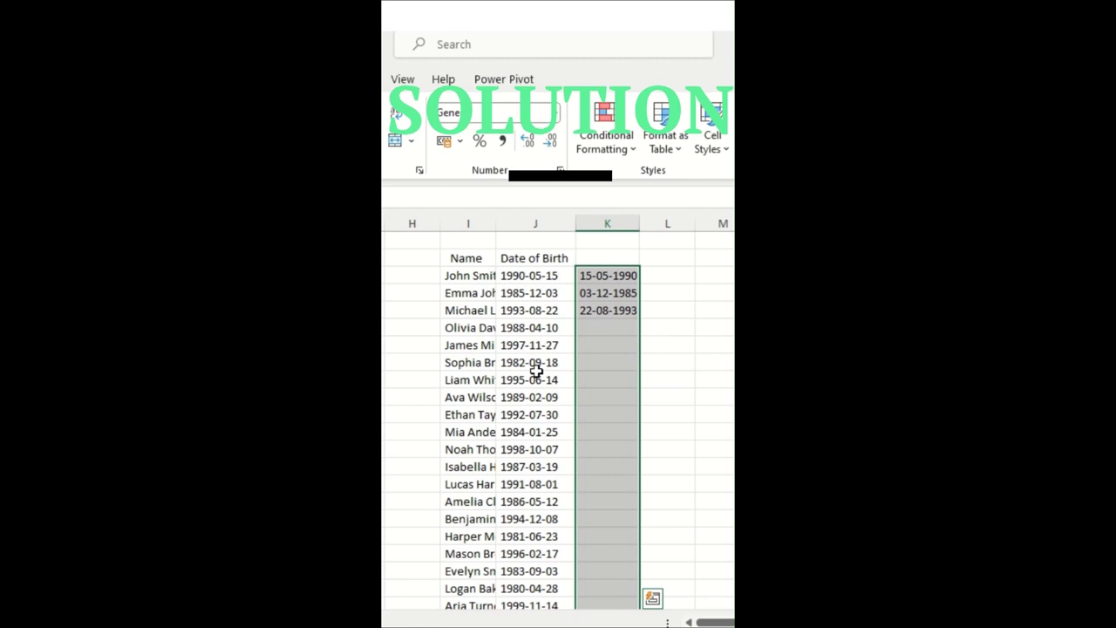
key(ctrl+e)
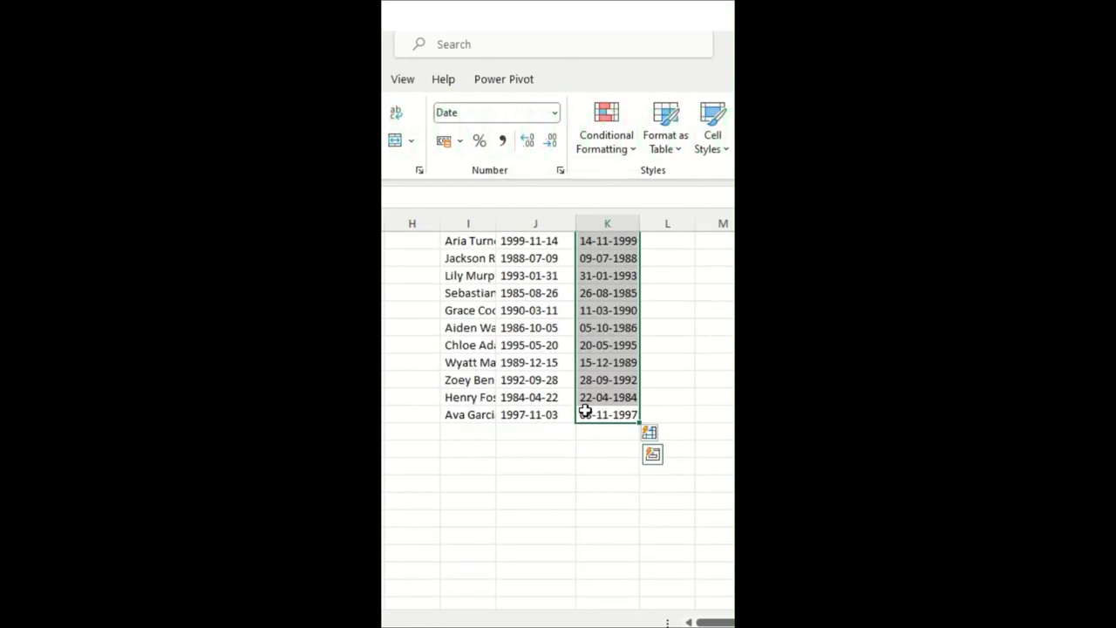
Apply the custom number format dd/yyyy to the converted dates in column K and autofit the column width
scroll(578, 287, up, 7)
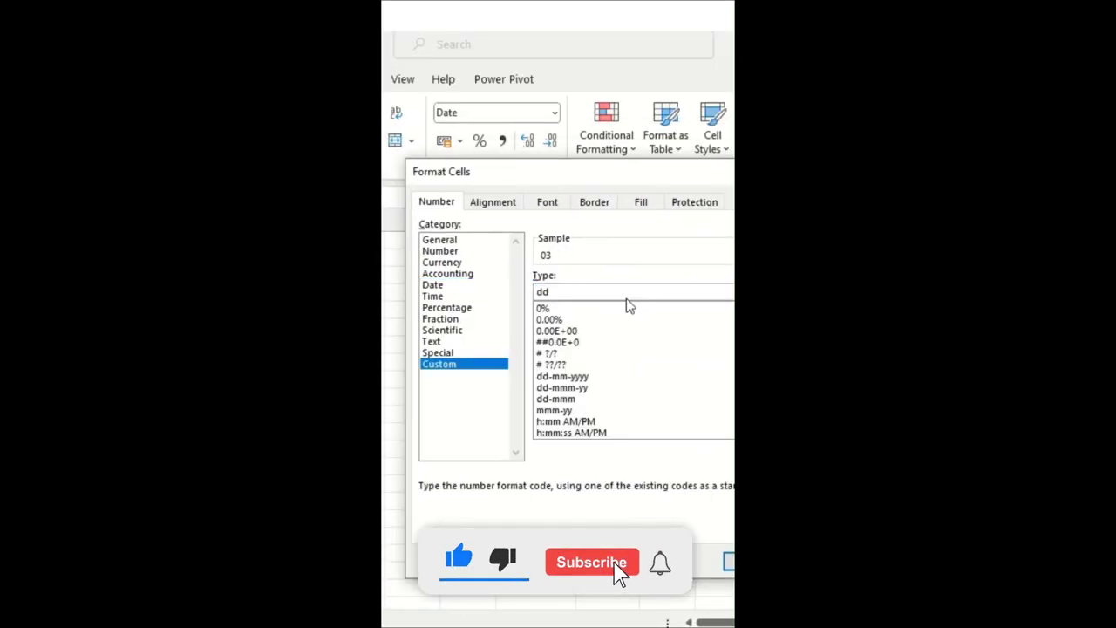
text(/)
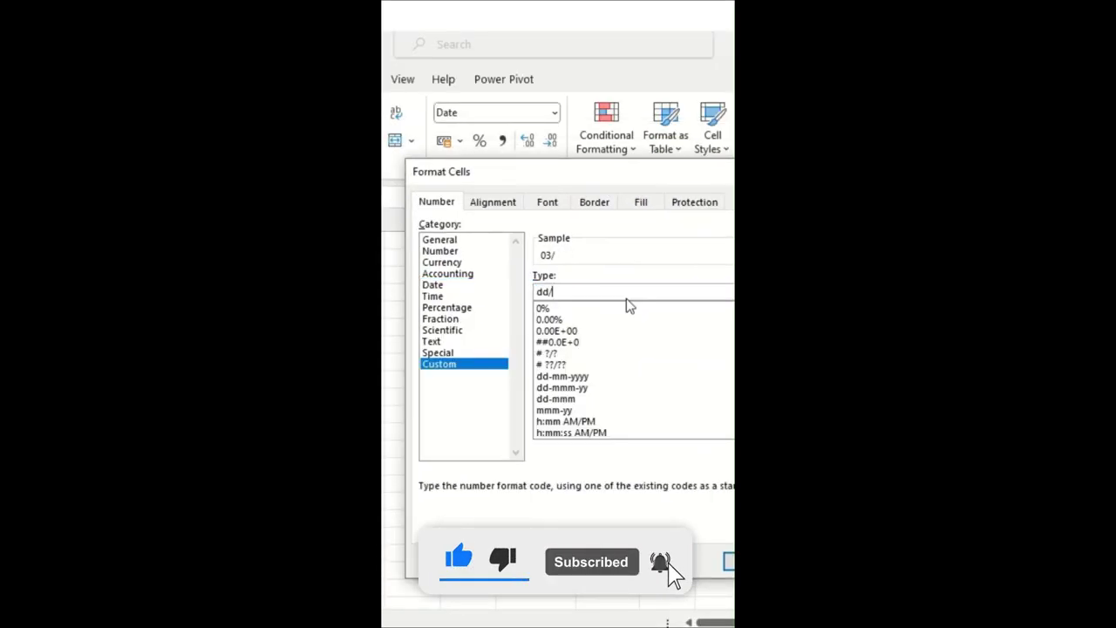
text(yyyy)
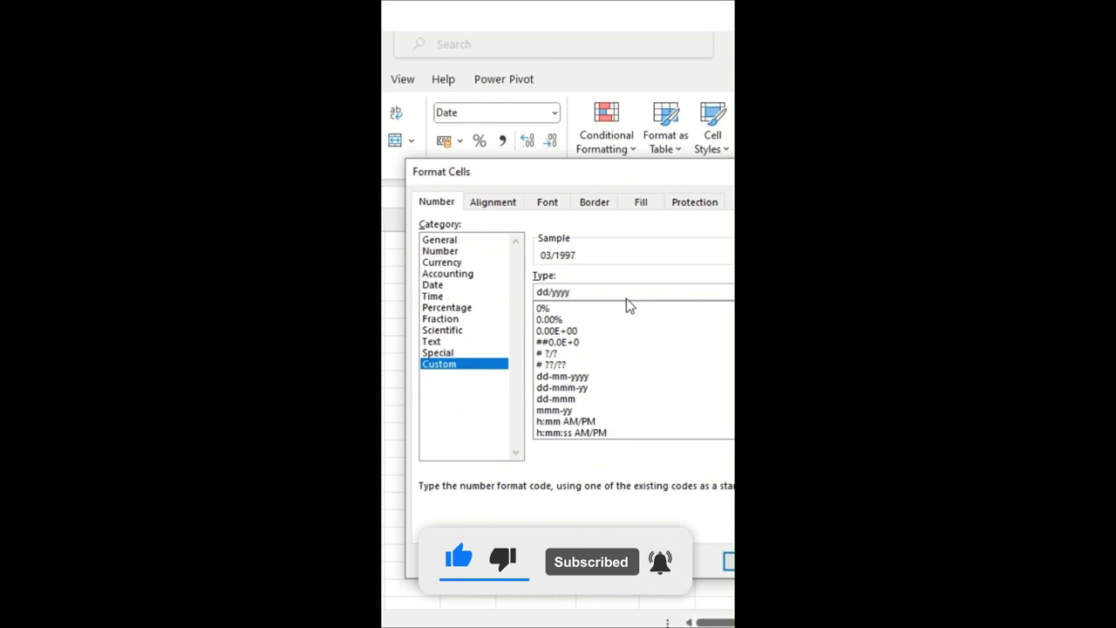
drag(634, 178, 558, 141)
click(686, 526)
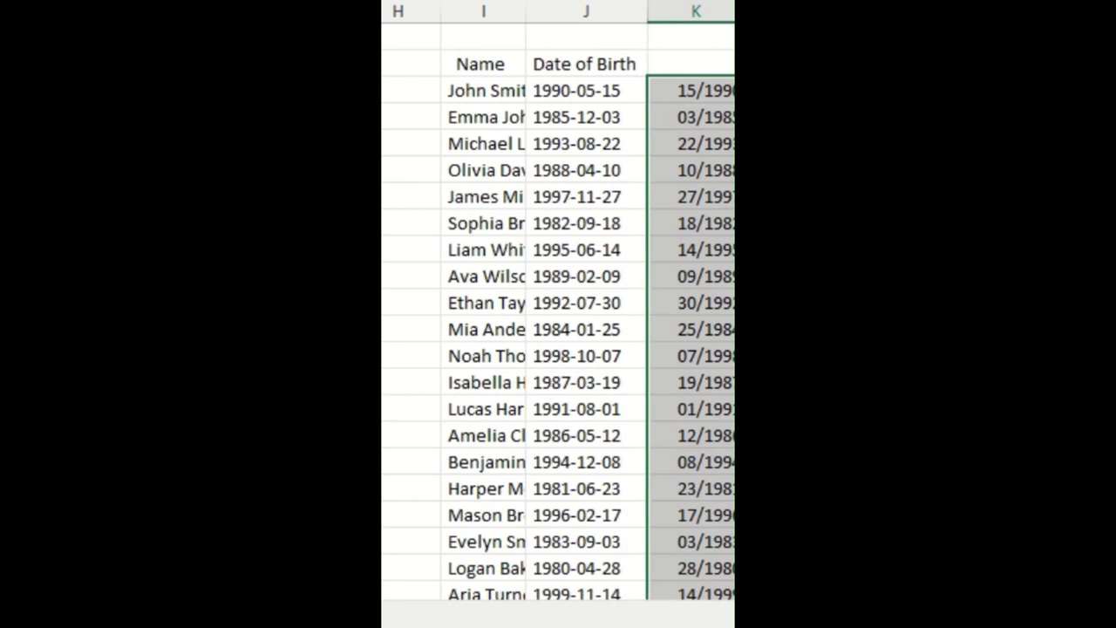
double_click(734, 11)
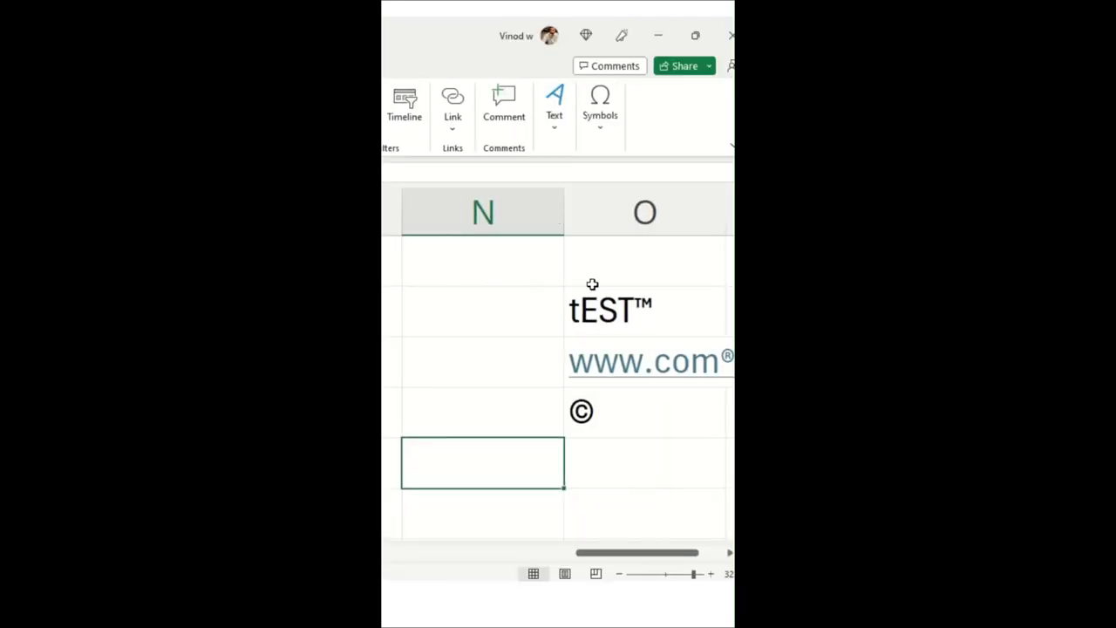
Insert the Copyright special character into the selected empty cell in column N
click(605, 131)
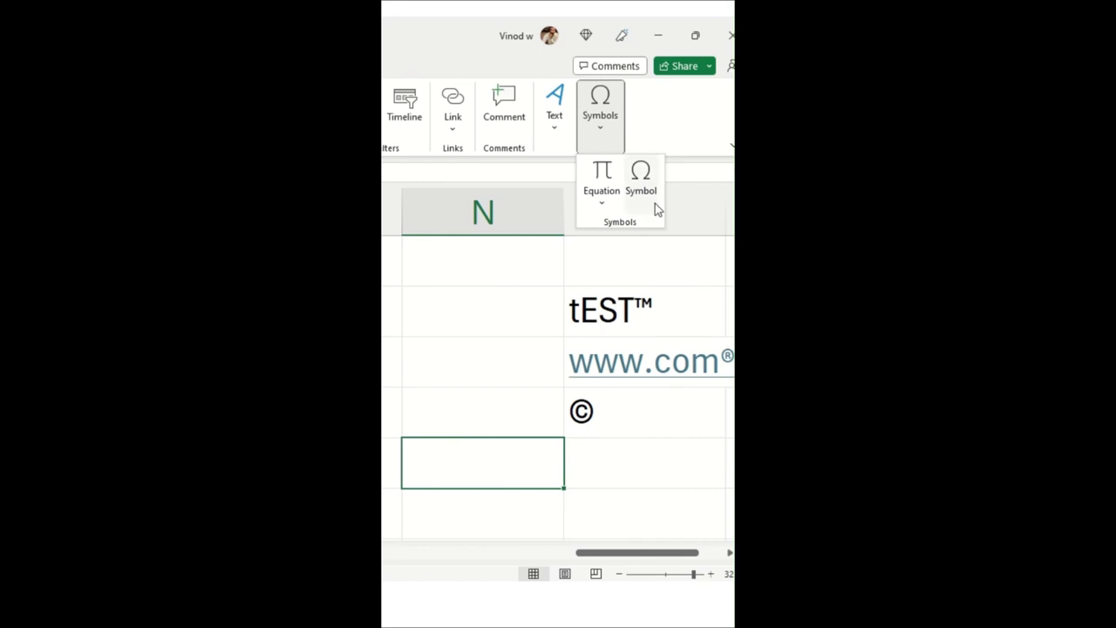
click(641, 183)
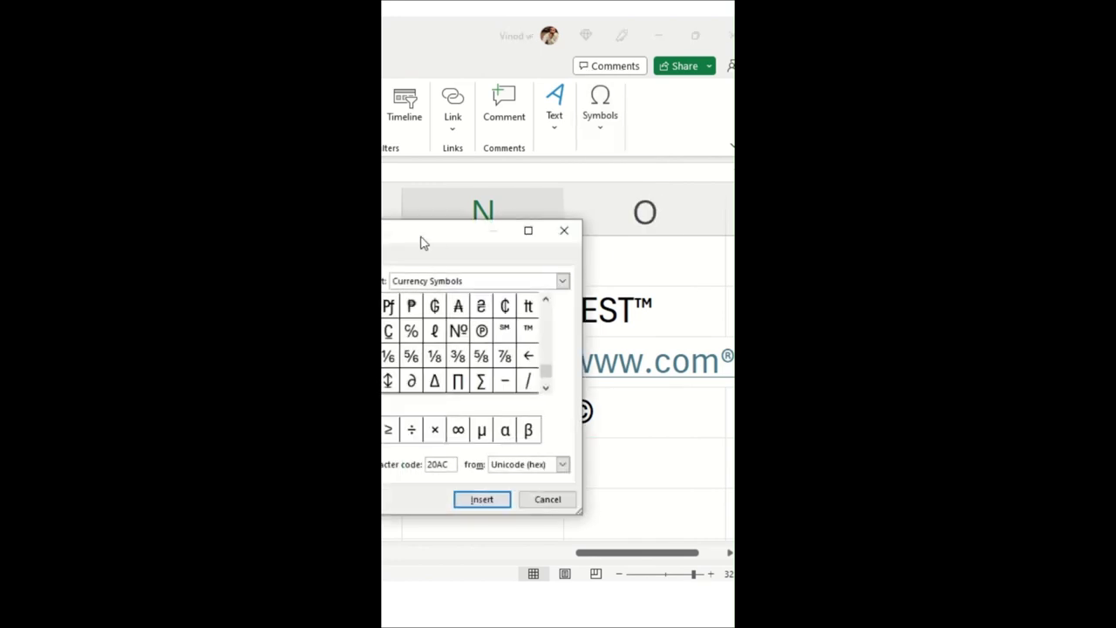
drag(421, 242, 647, 230)
click(501, 237)
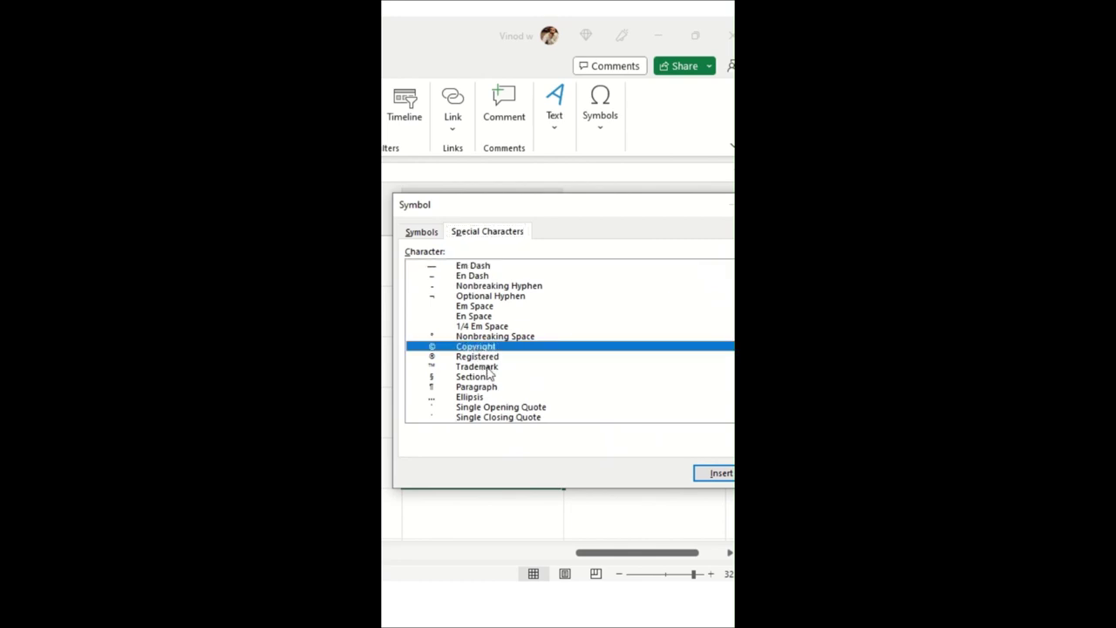
click(715, 476)
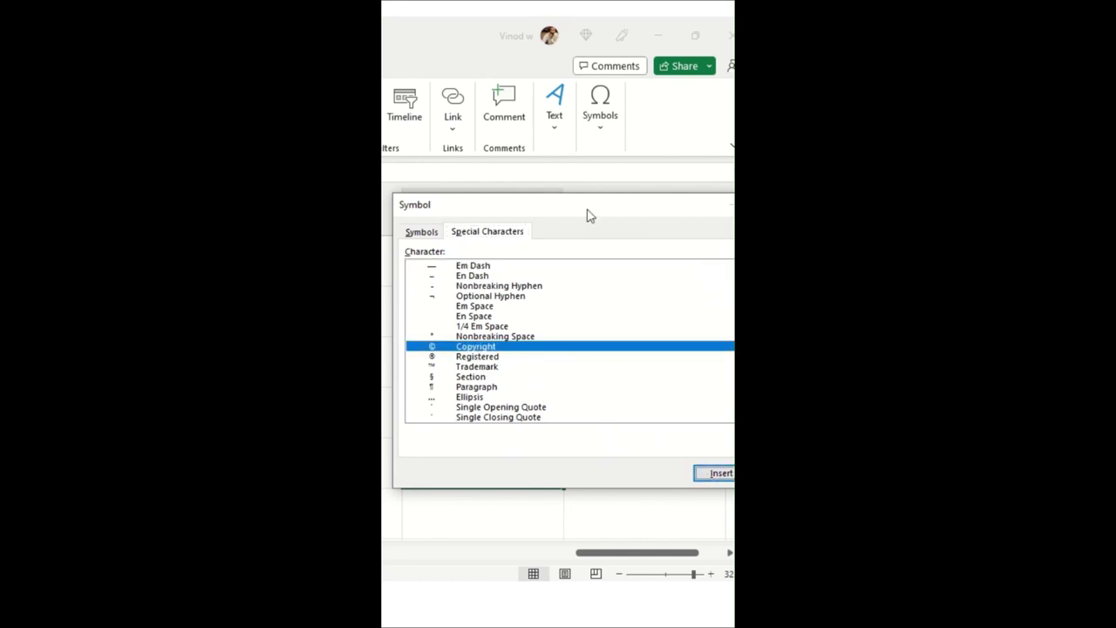
Add the Registered and Trademark special characters after the copyright sign in the column N cell and finish inserting symbols
drag(589, 215, 555, 86)
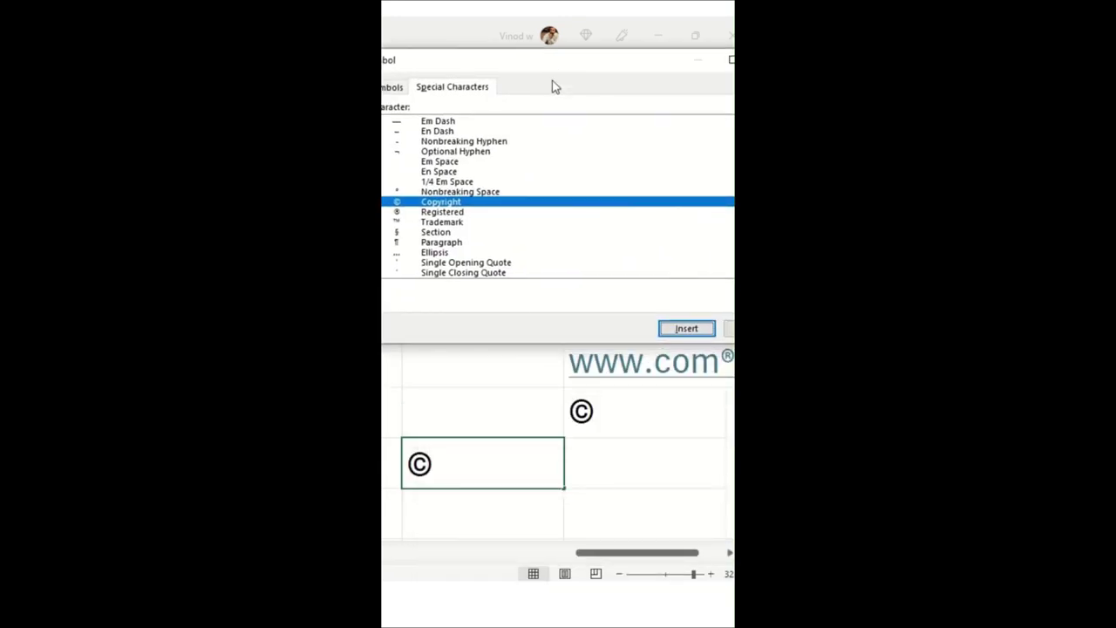
click(442, 211)
click(686, 329)
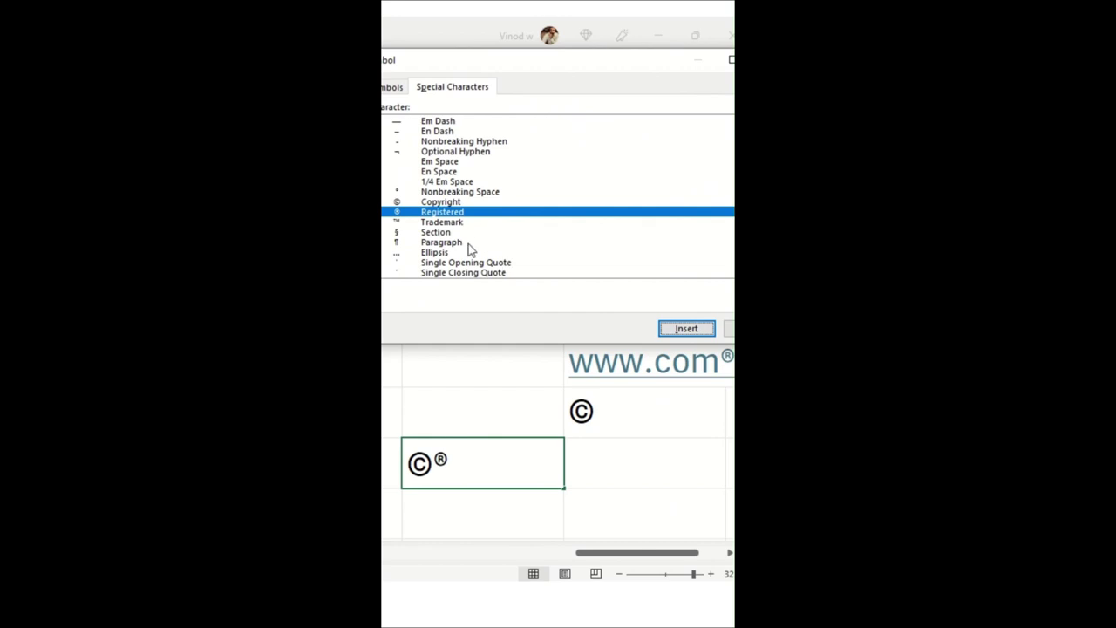
click(442, 223)
click(679, 329)
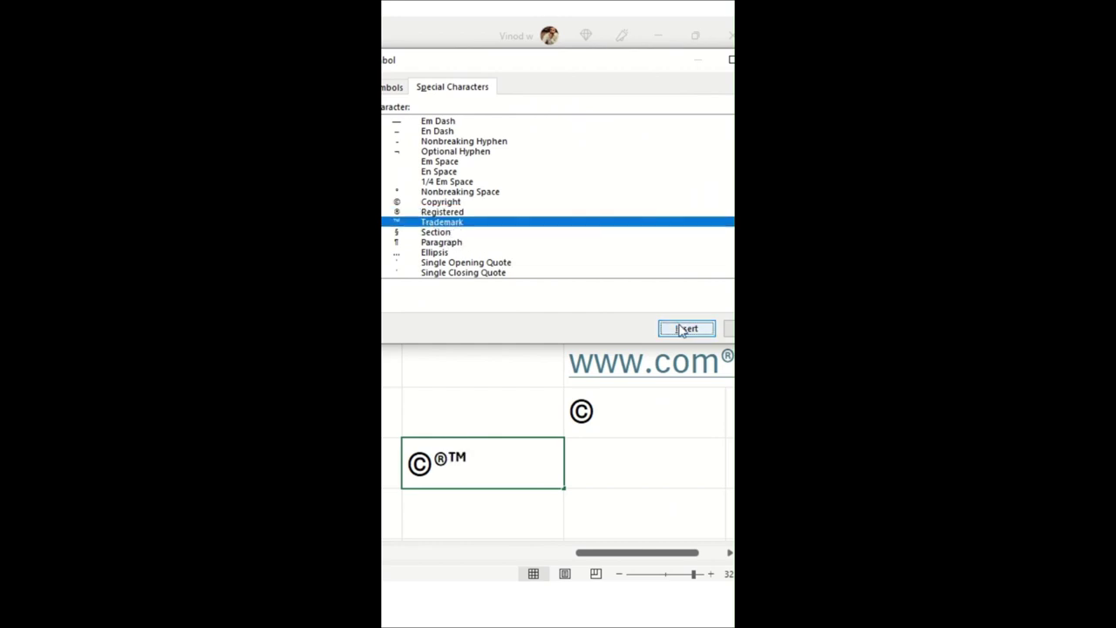
drag(601, 83, 481, 154)
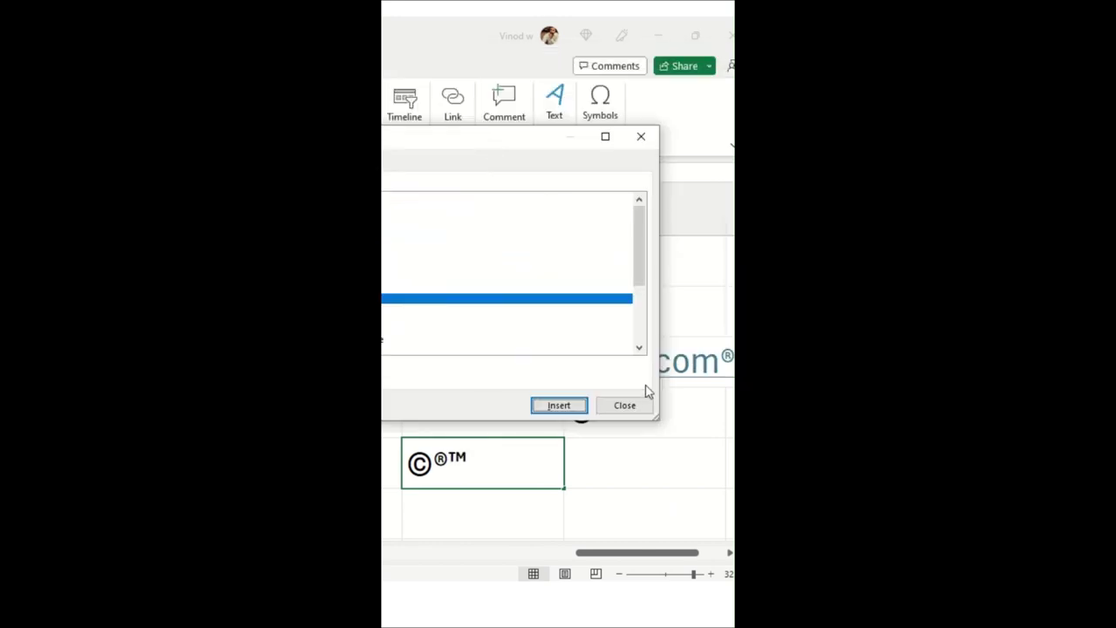
click(626, 404)
click(600, 470)
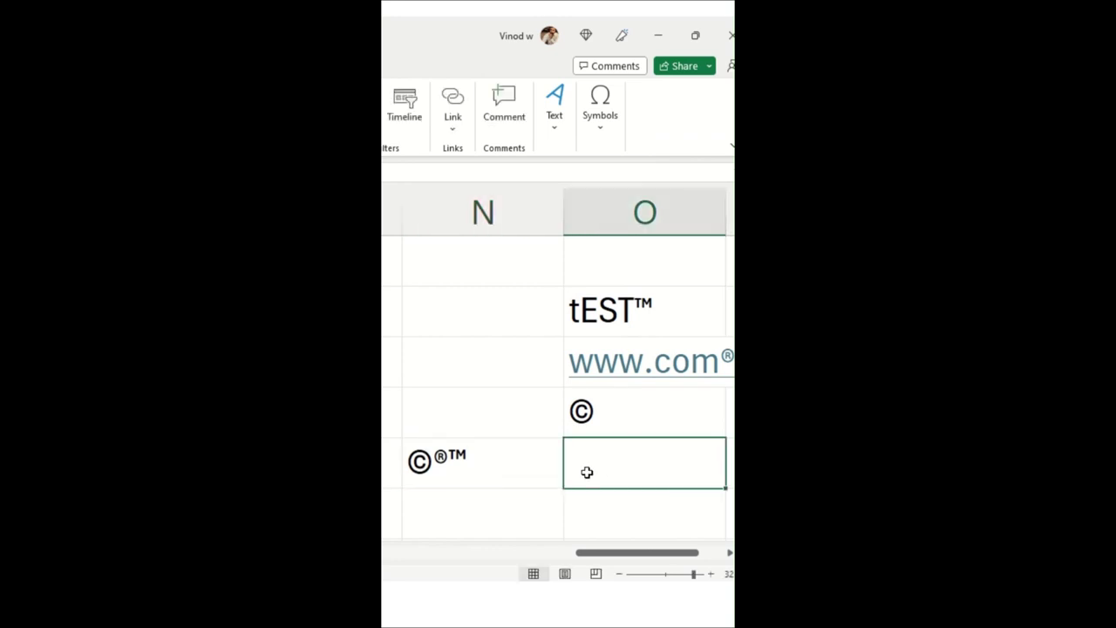
click(513, 364)
click(509, 452)
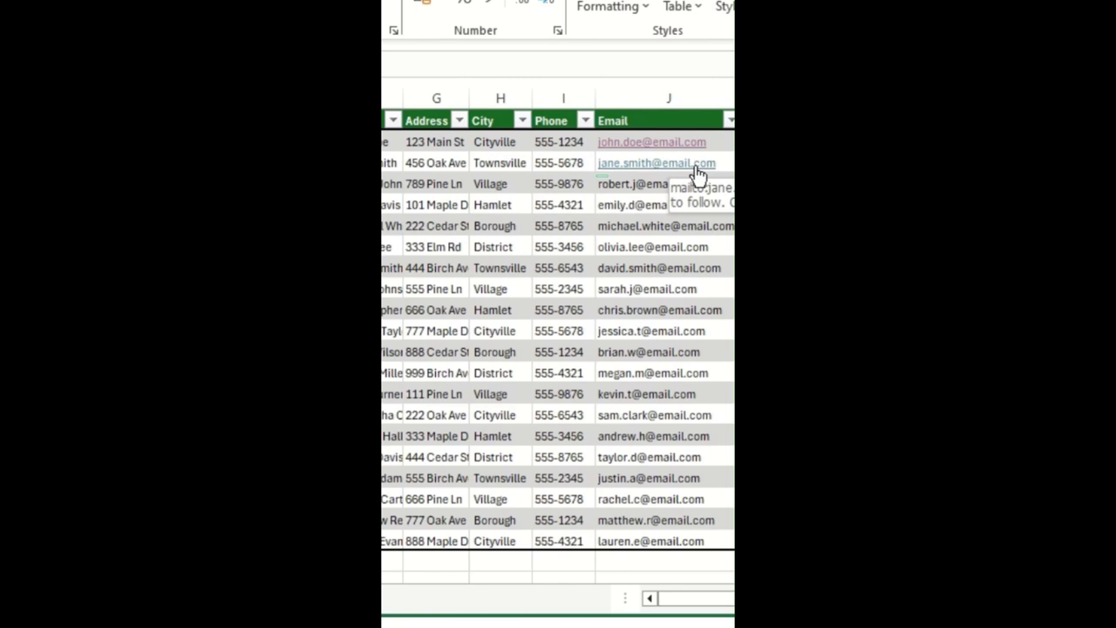
Follow the e-mail hyperlink in the second record of the Email column to open a new message
click(697, 169)
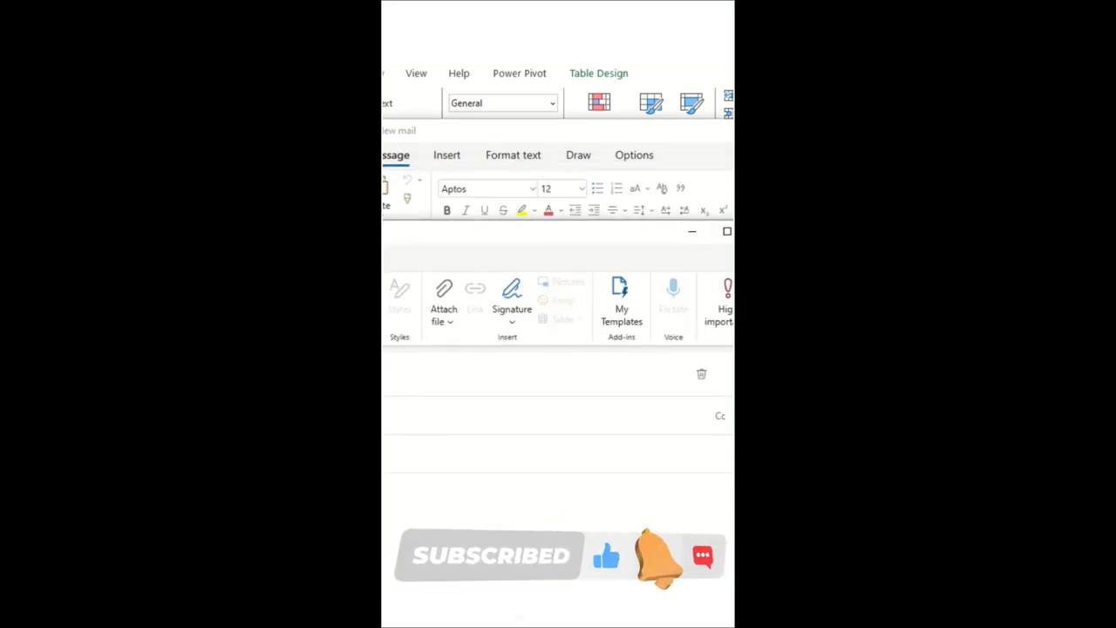
Start an e-mail address hyperlink on the seventh record's Email cell, with mailto: and the cell's displayed address as the e-mail address
key(ctrl+k)
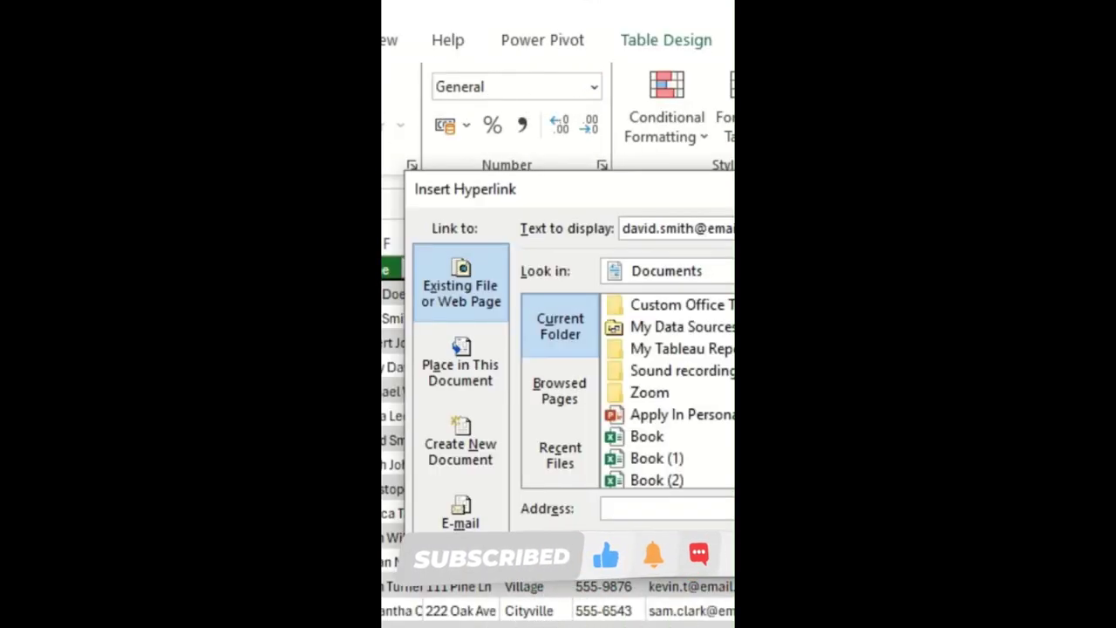
click(485, 533)
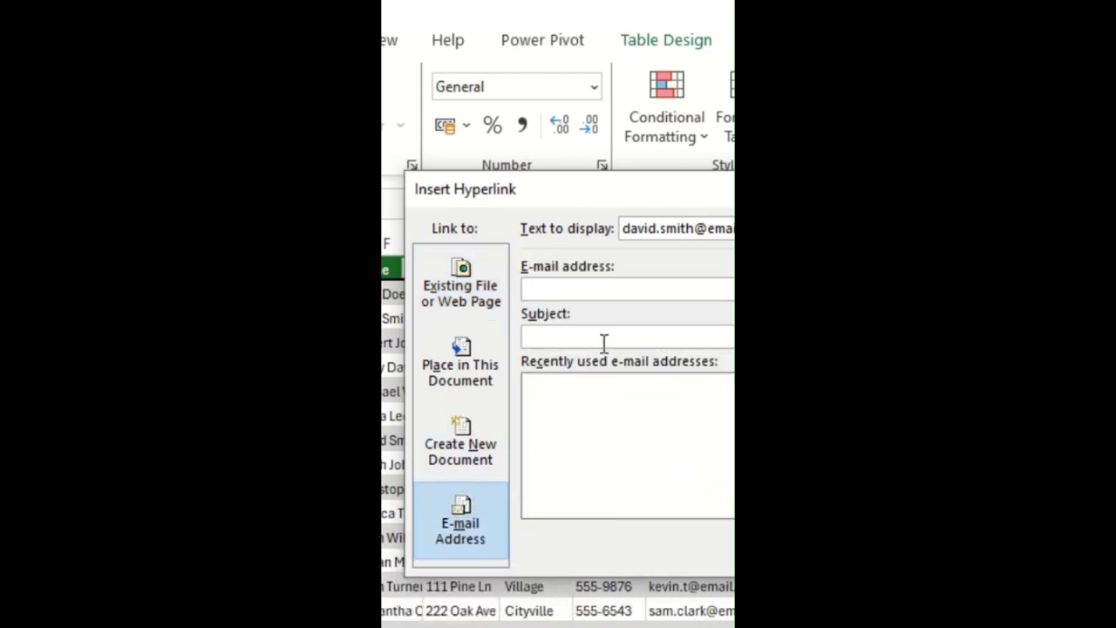
text(mailto:)
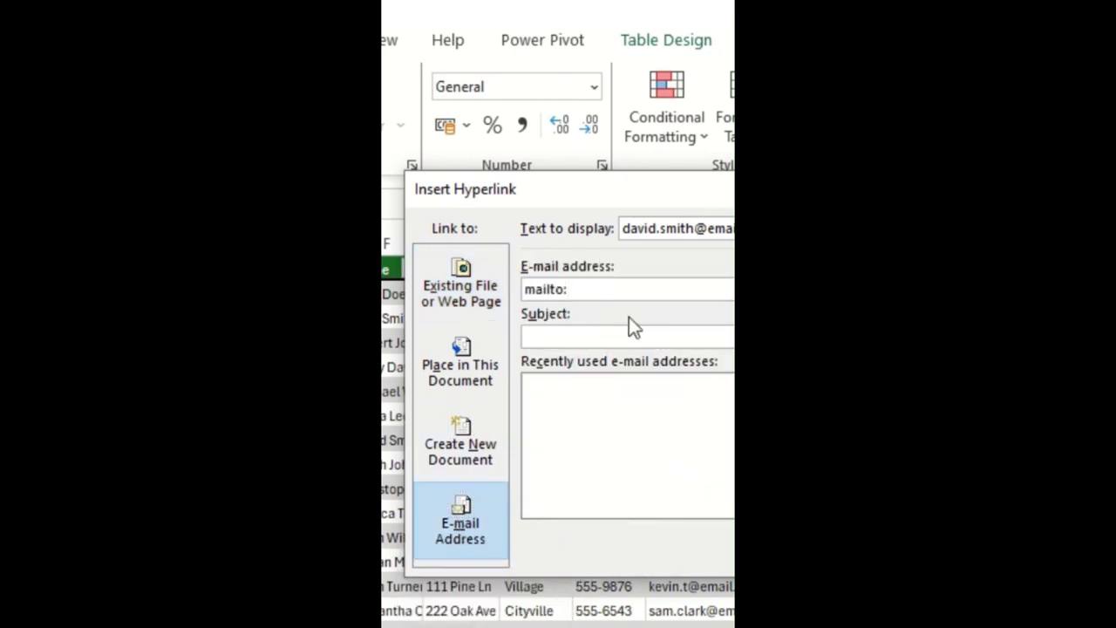
drag(733, 228, 618, 229)
key(ctrl+c)
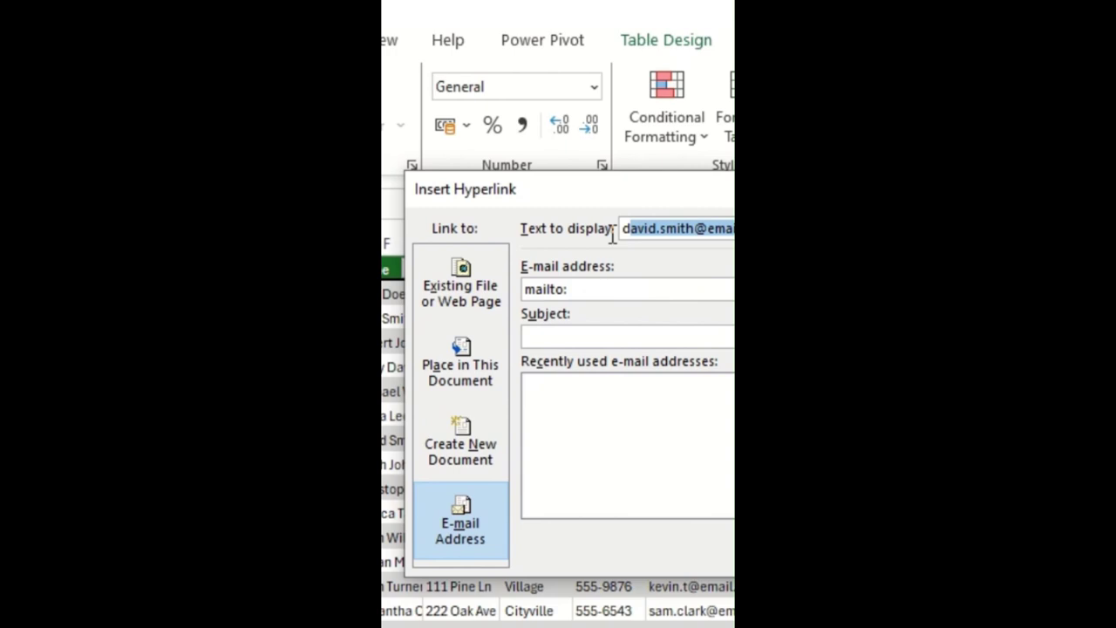
click(645, 291)
key(ctrl+v)
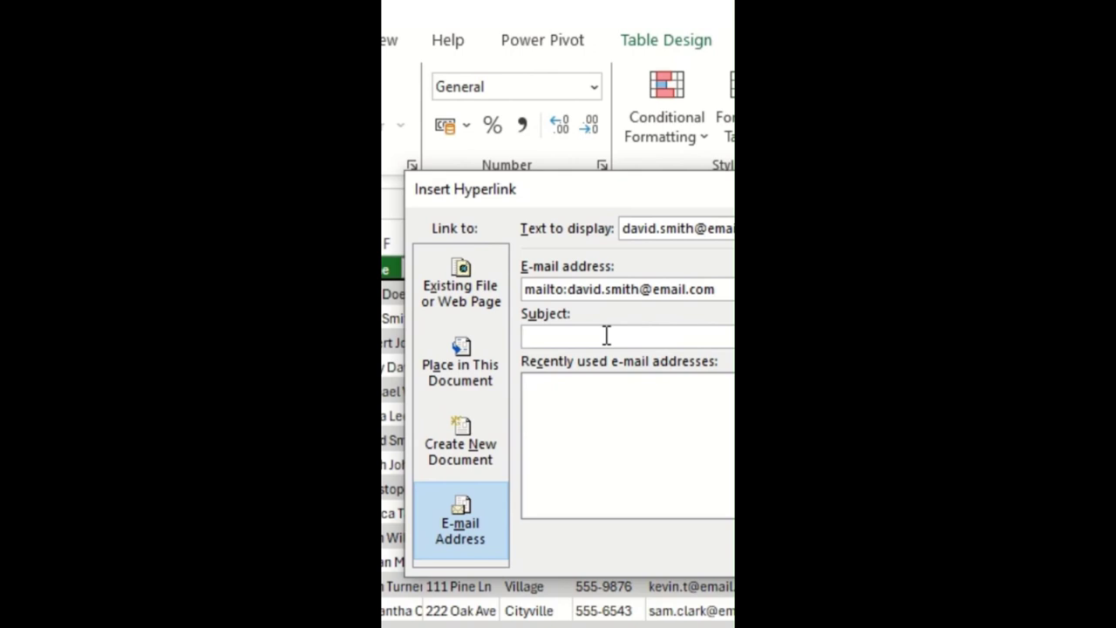
Give the e-mail hyperlink the subject Need Urgent Details and follow the new link in the Email column
click(606, 336)
text(Need Urge)
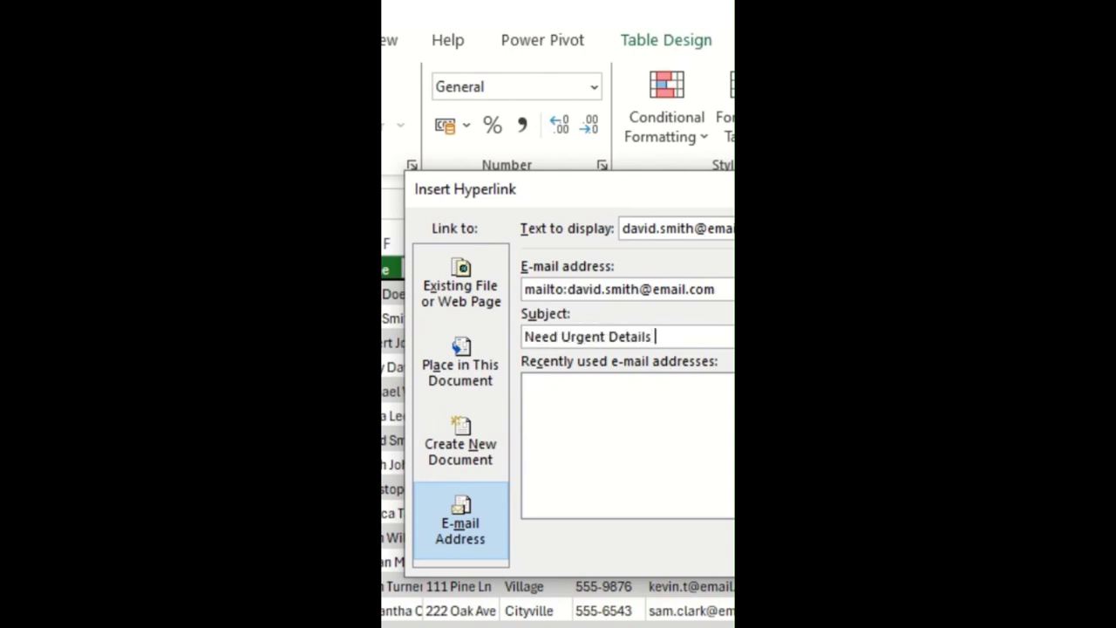
text(nt Details)
key(Return)
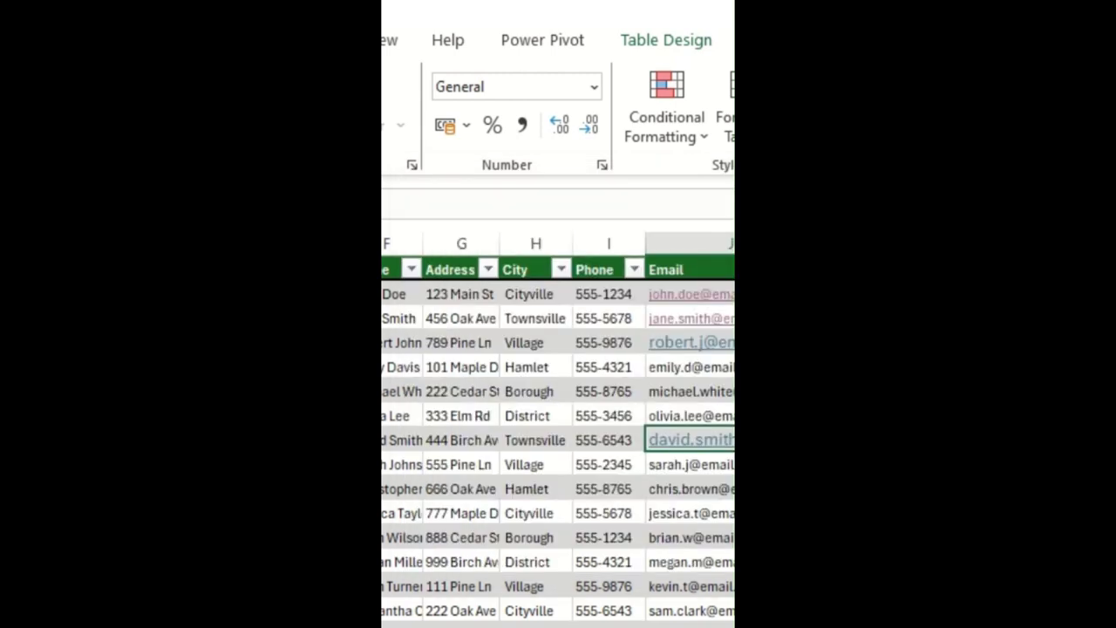
click(731, 444)
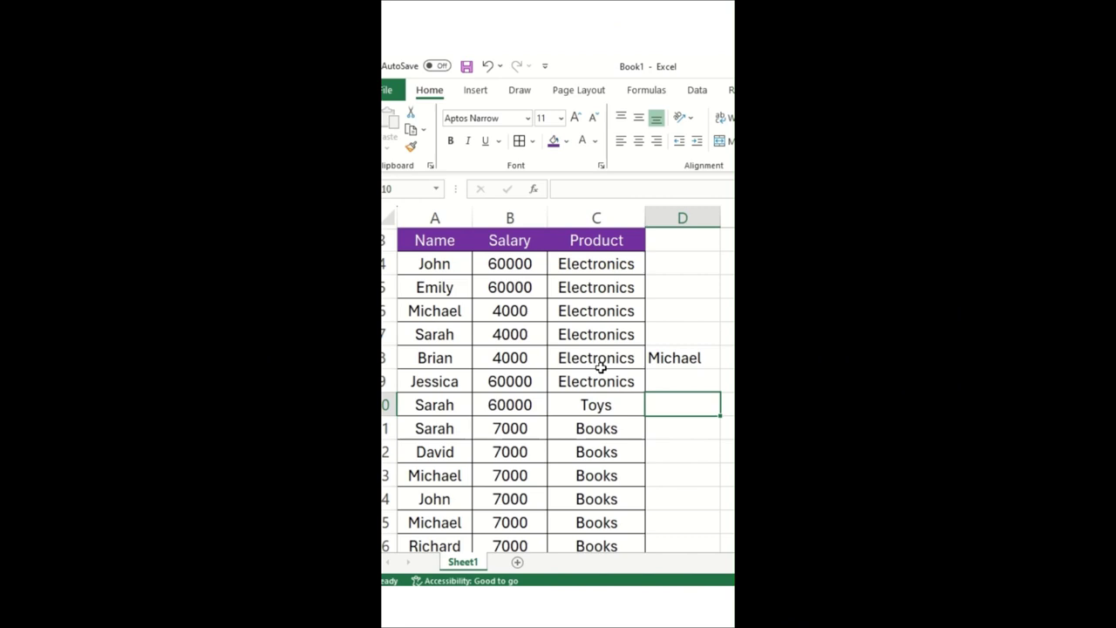
Examine the Salary column in Book1 for the entries belonging to the person named in D8
click(664, 356)
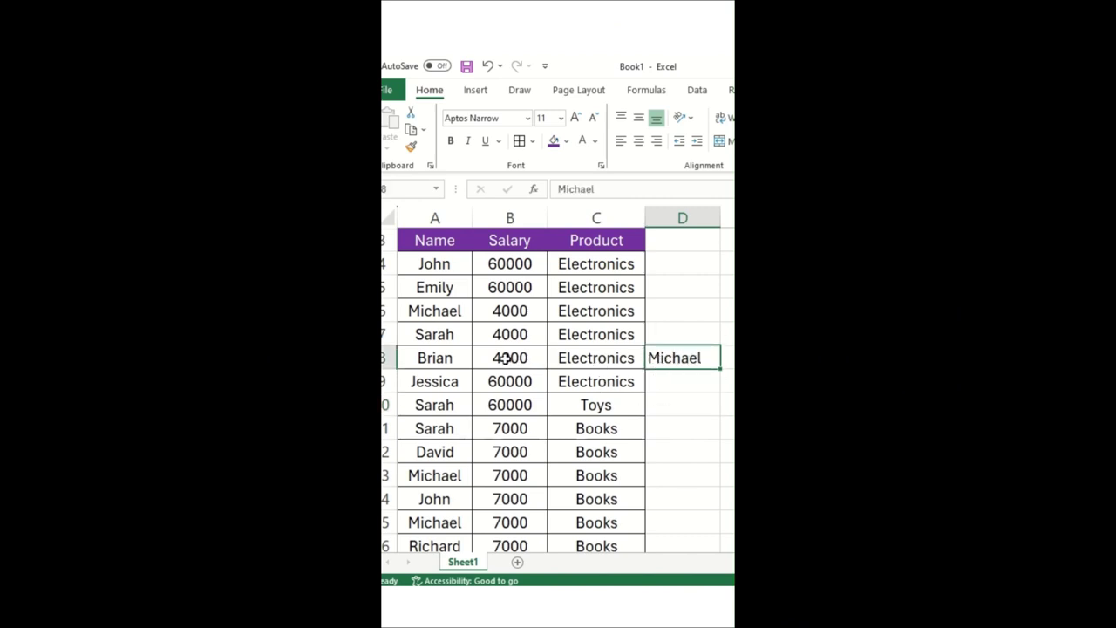
click(510, 311)
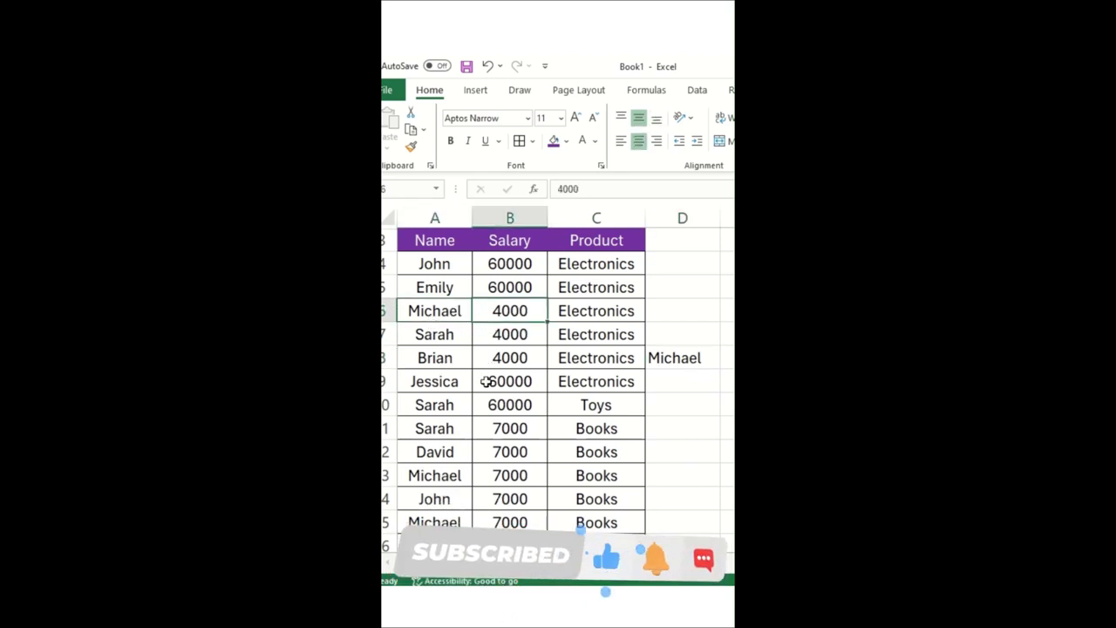
ctrl+click(484, 476)
scroll(489, 478, down, 1)
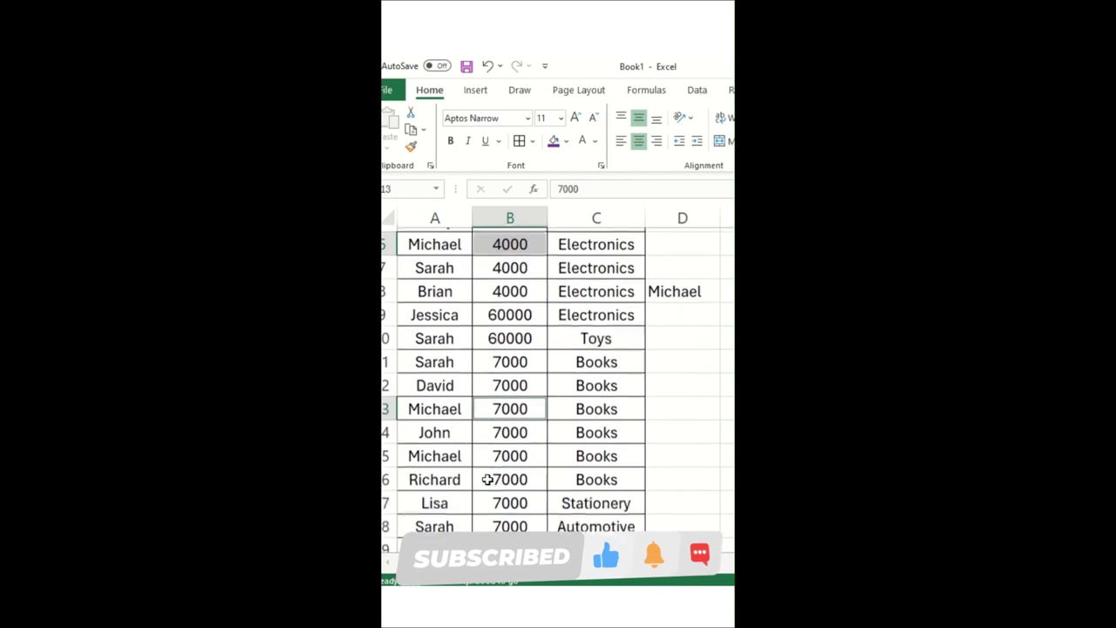
scroll(497, 449, down, 1)
ctrl+click(509, 404)
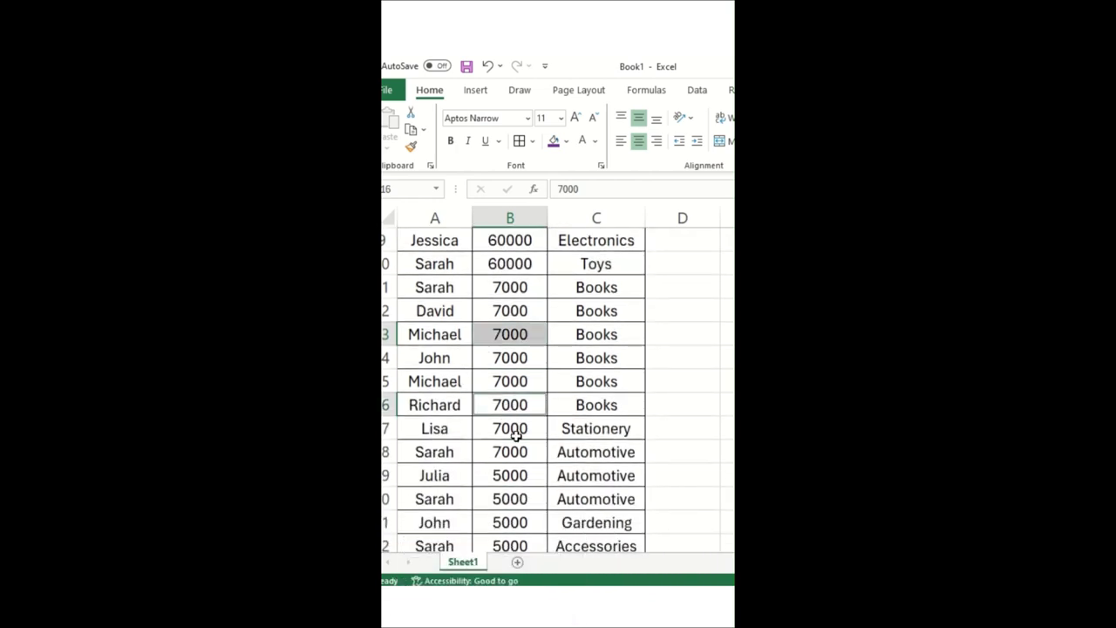
scroll(511, 436, down, 2)
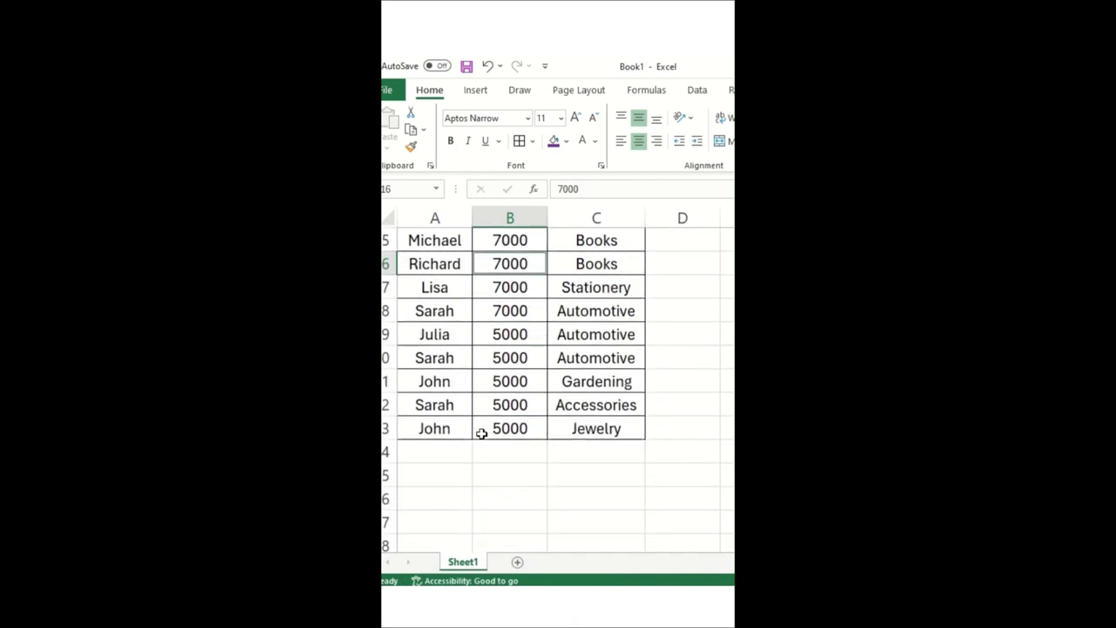
scroll(481, 434, up, 4)
Add up the named person's salaries in D9 with the formula =B6+B13+B15
click(666, 384)
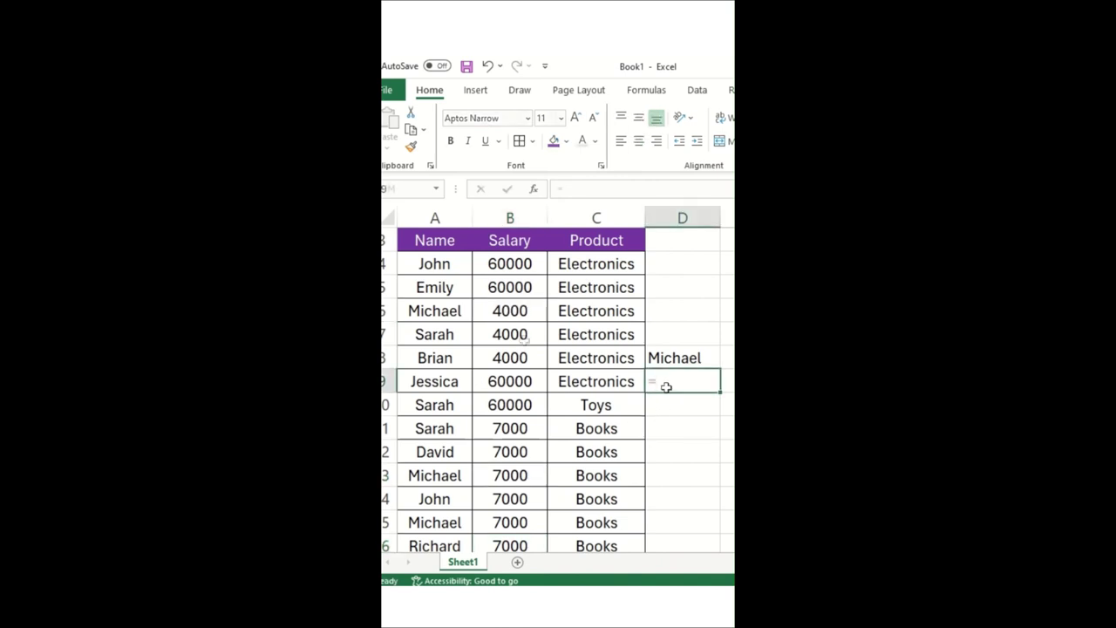
text(=)
click(511, 312)
text(+)
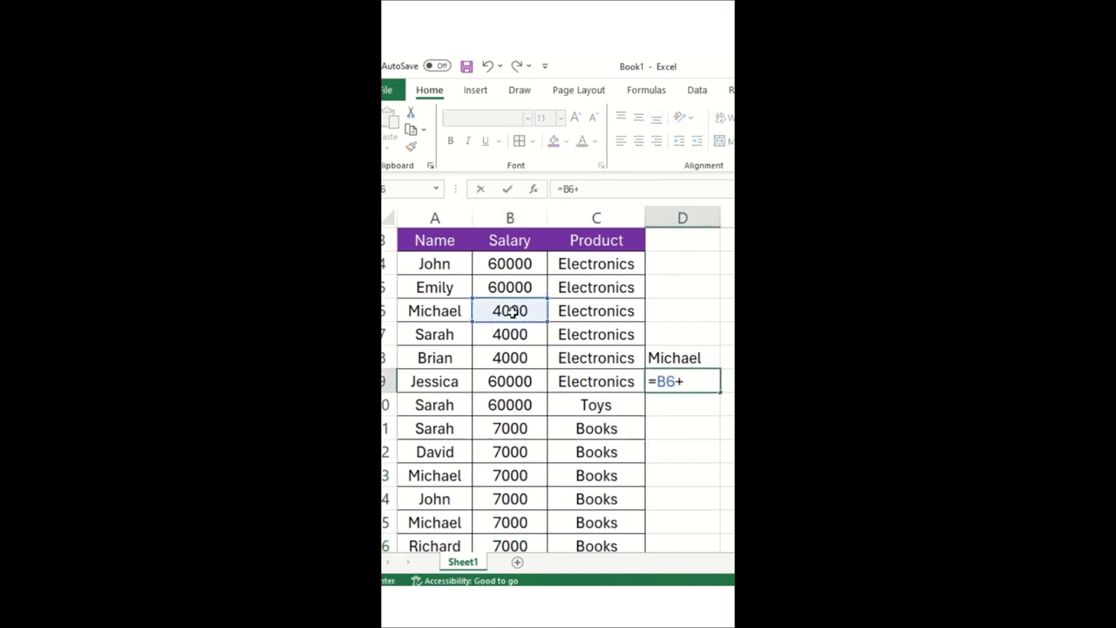
click(504, 475)
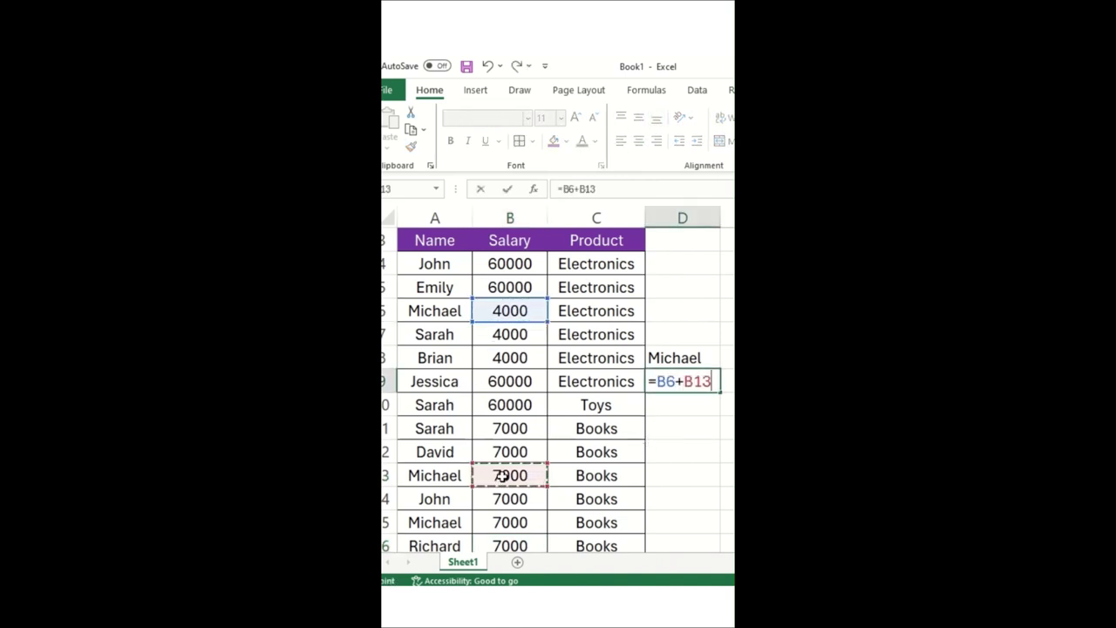
text(+)
scroll(503, 493, down, 1)
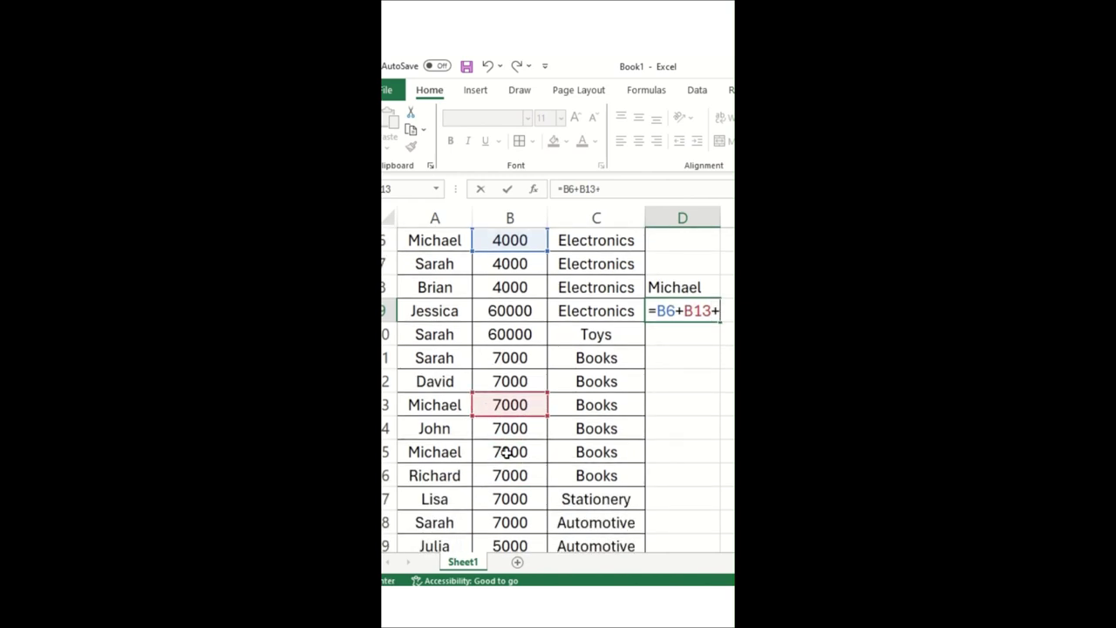
click(507, 452)
key(Return)
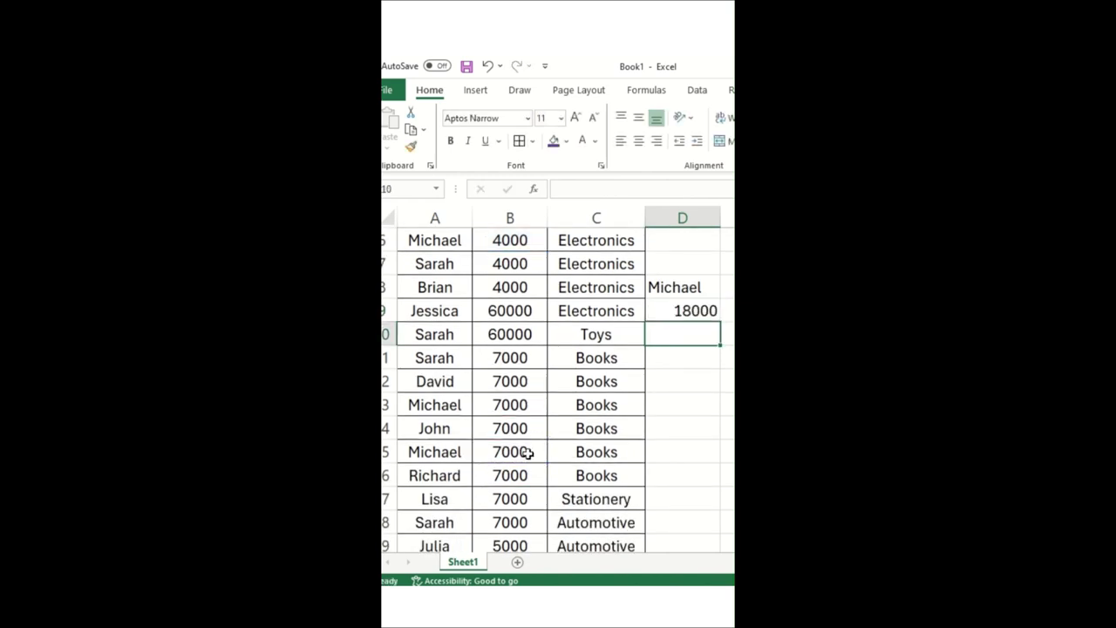
Begin a SUMIF formula in D10 with the names in A4:A23 as its range
click(686, 312)
click(681, 338)
scroll(669, 489, up, 1)
text(=sumif)
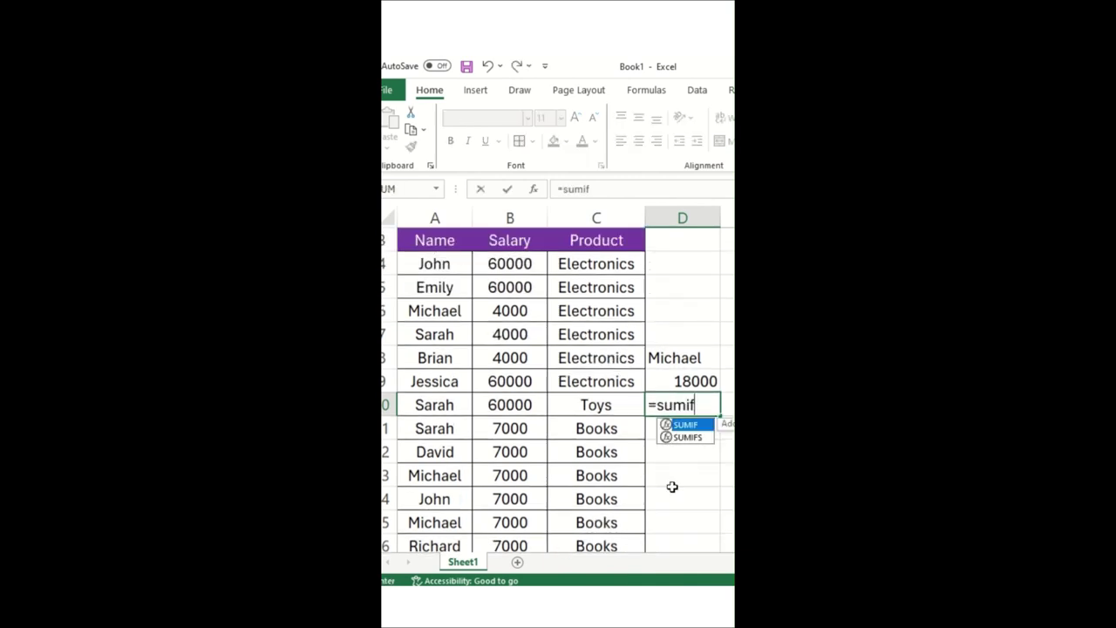
key(Tab)
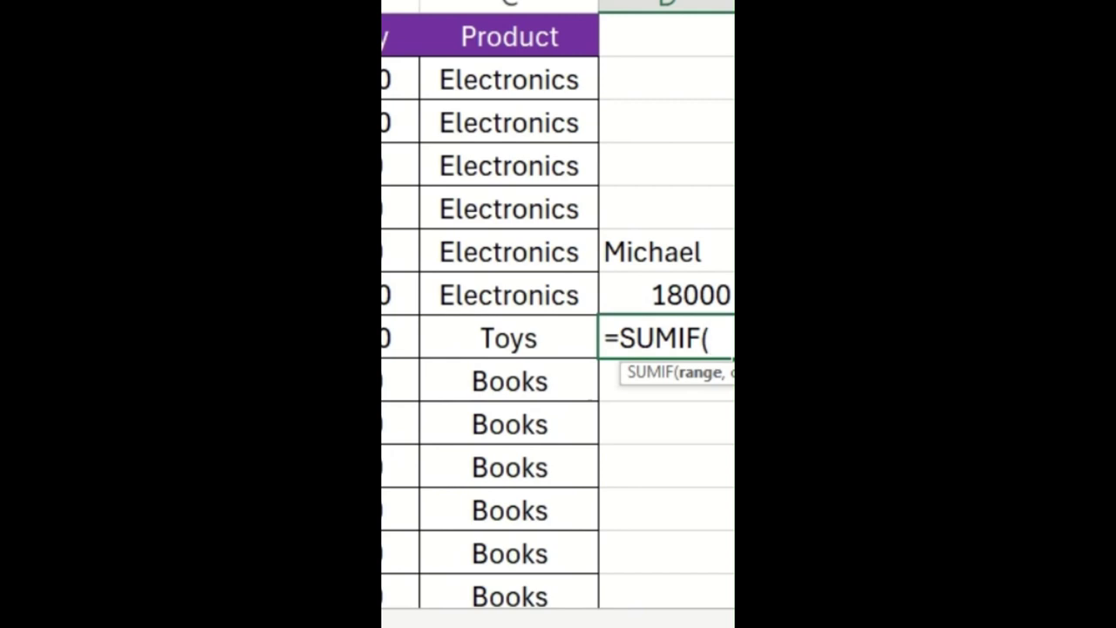
text(A4:A23,)
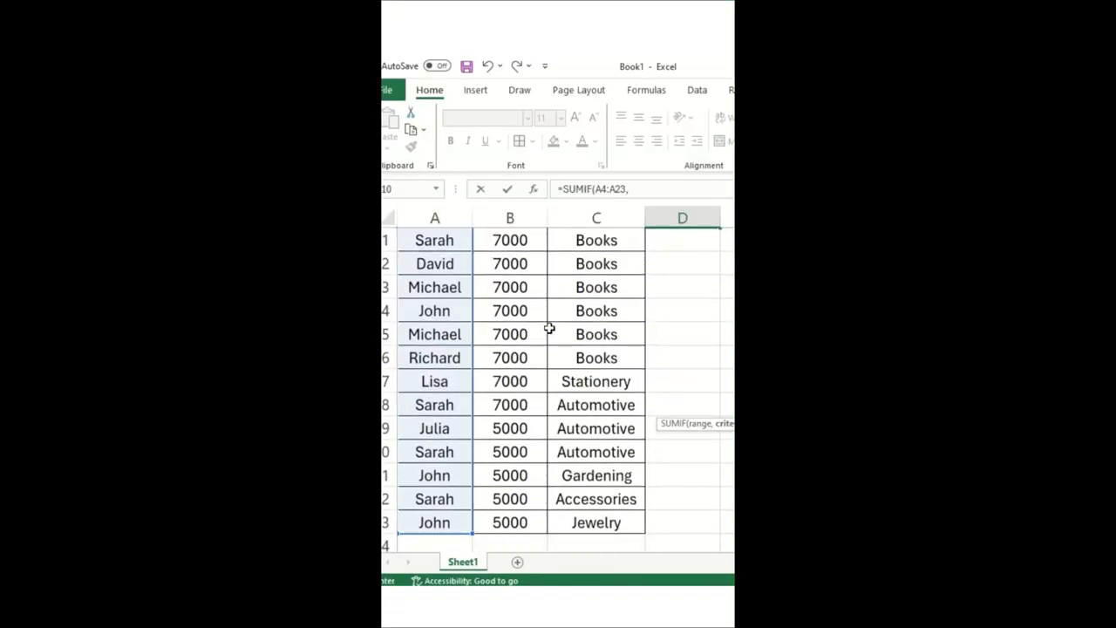
Complete the SUMIF formula in D10 with D8 as the criteria and B4:B23 as the sum range
scroll(549, 329, up, 3)
click(694, 357)
text(,)
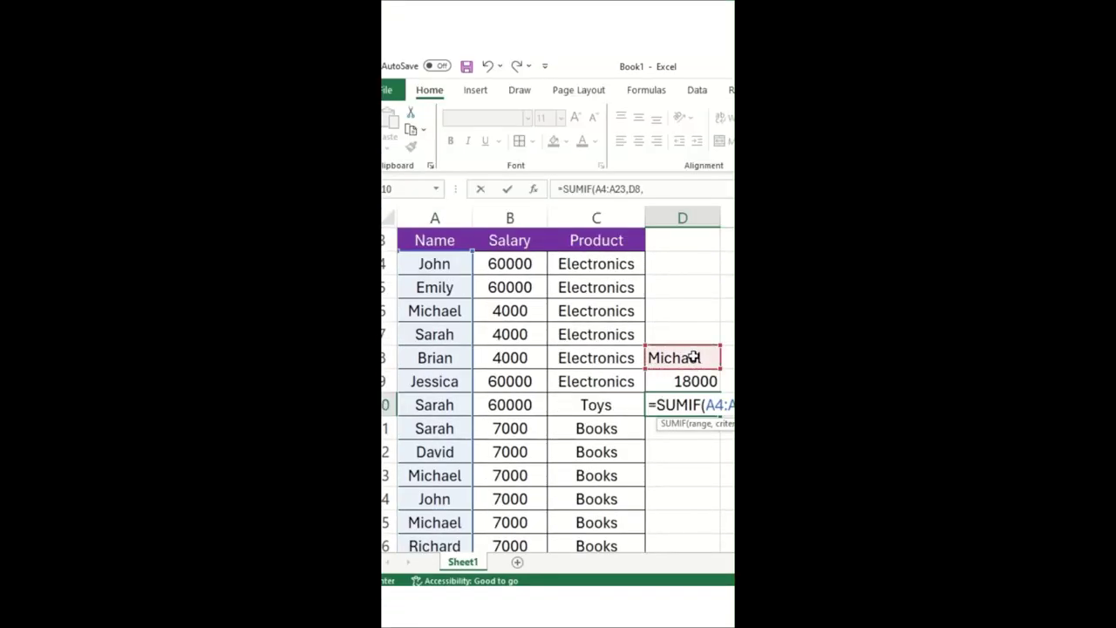
click(523, 262)
key(ctrl+shift+Down)
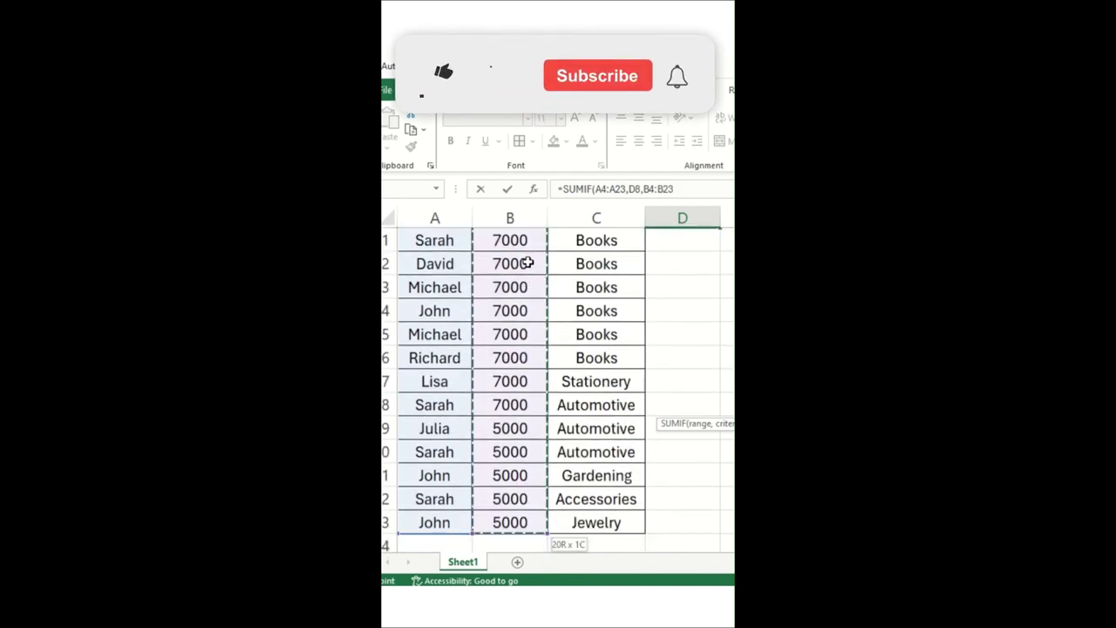
key(Return)
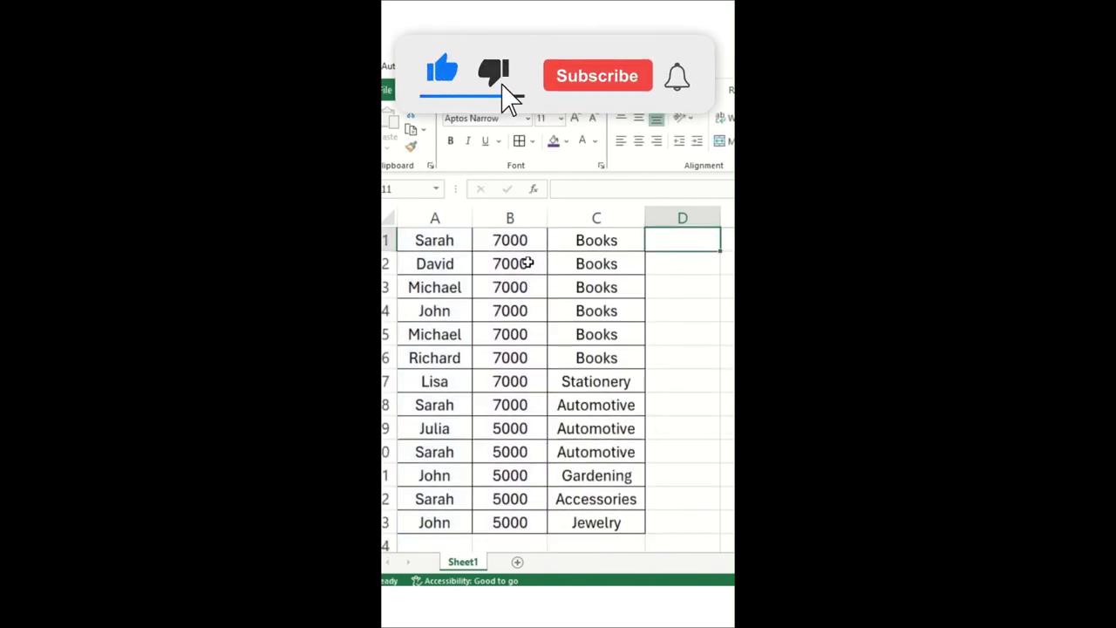
Replace the name in D8 with the first record's name from A4 and check the SUMIF formula in D10
click(695, 405)
click(696, 358)
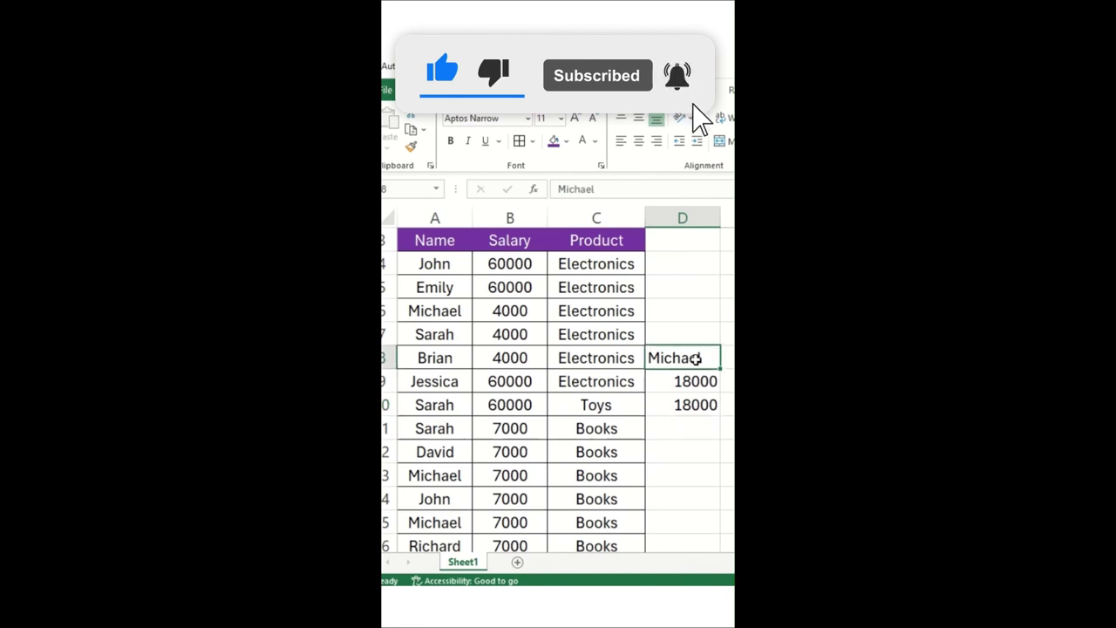
text(John)
key(Return)
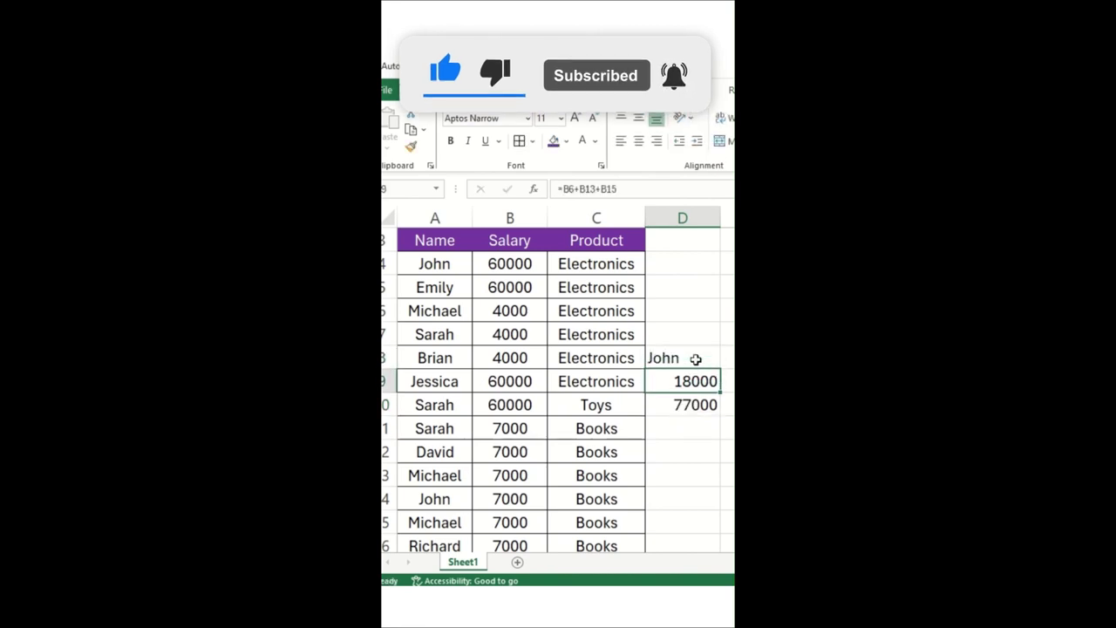
click(679, 402)
click(680, 357)
drag(438, 217, 491, 263)
click(688, 407)
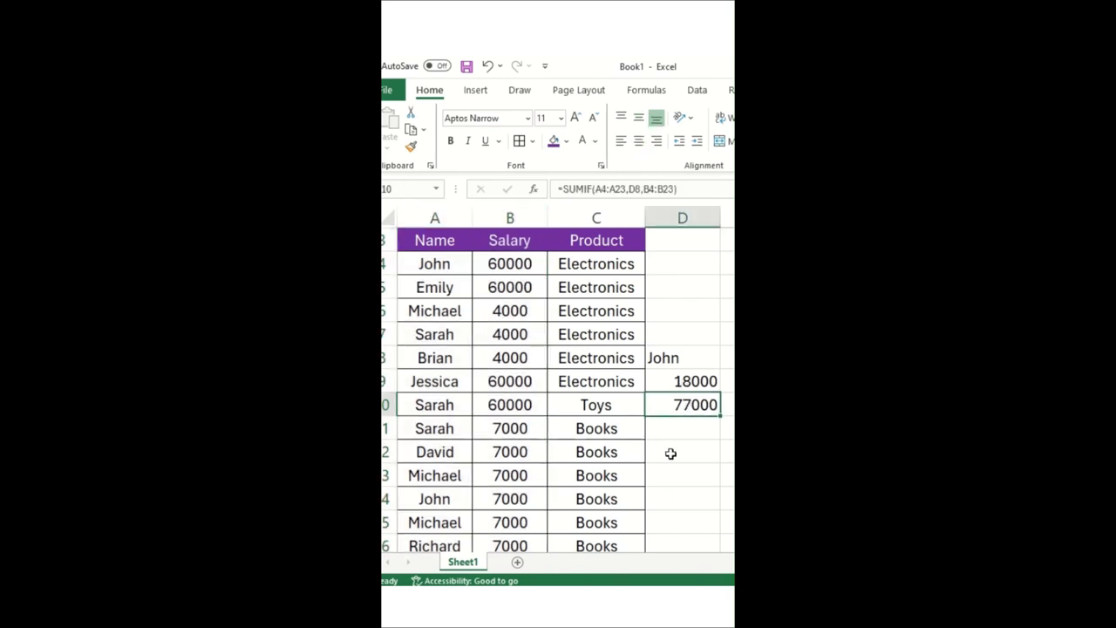